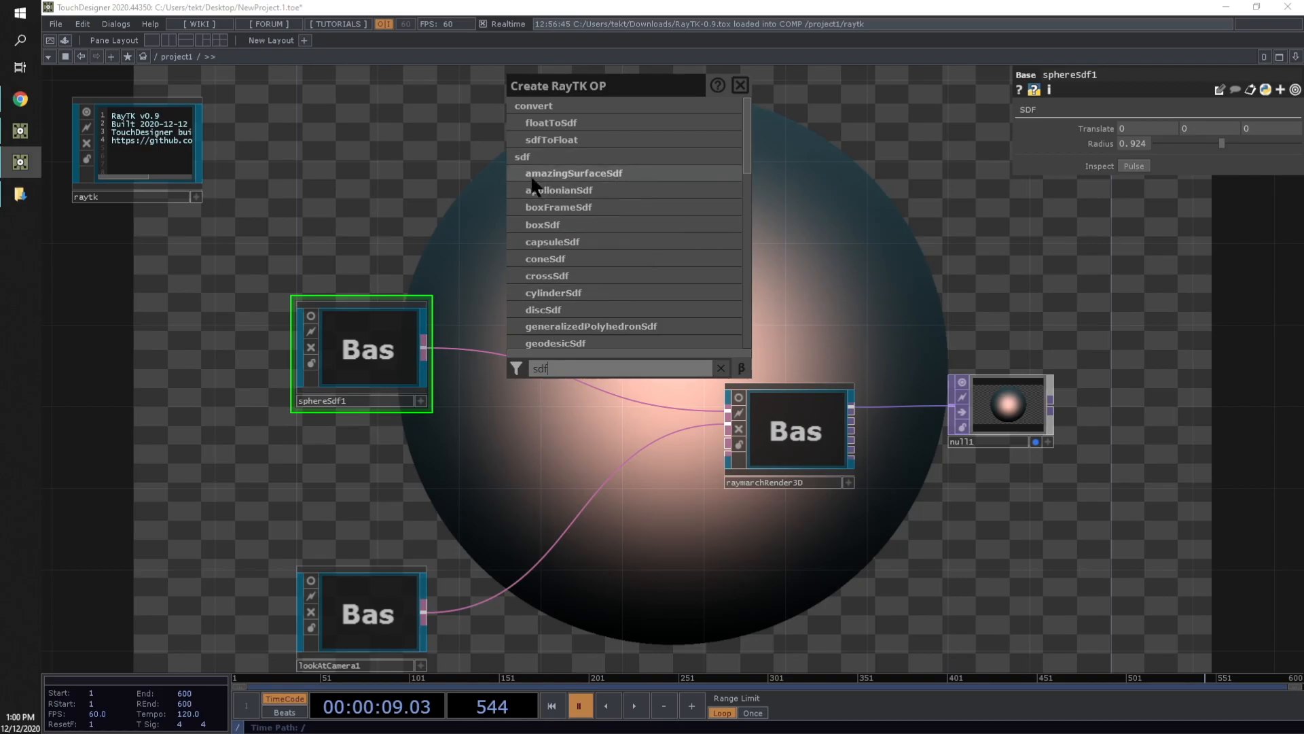
Add a boxFrameSdf operator to the network above the sphereSdf1 node
scroll(512, 158, down, 1)
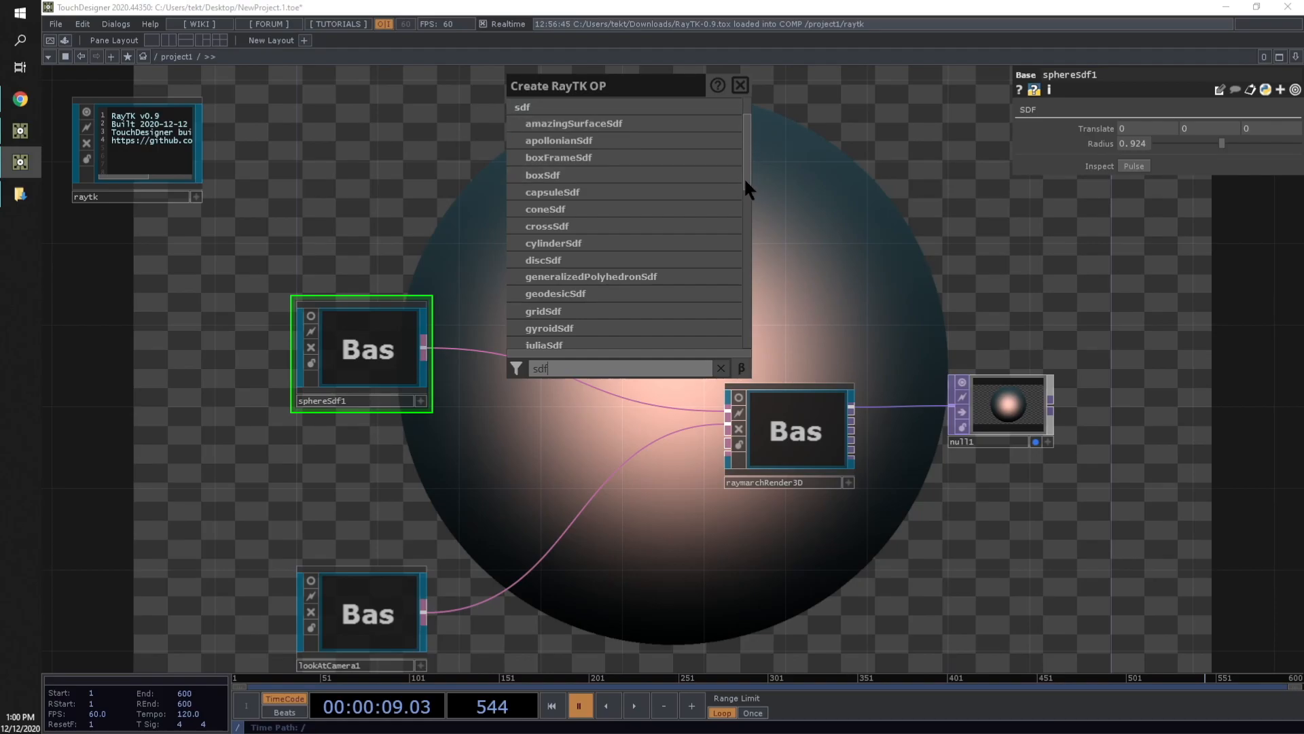
scroll(744, 178, down, 1)
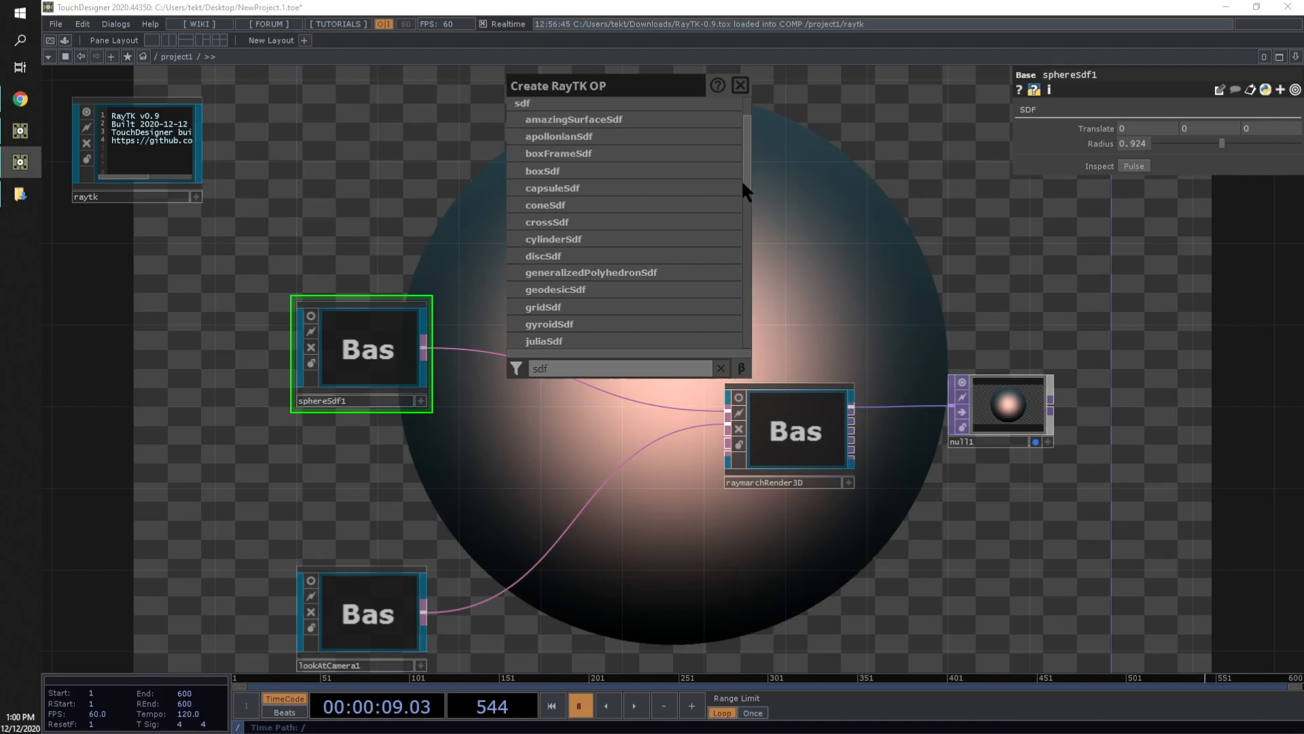
scroll(738, 181, up, 1)
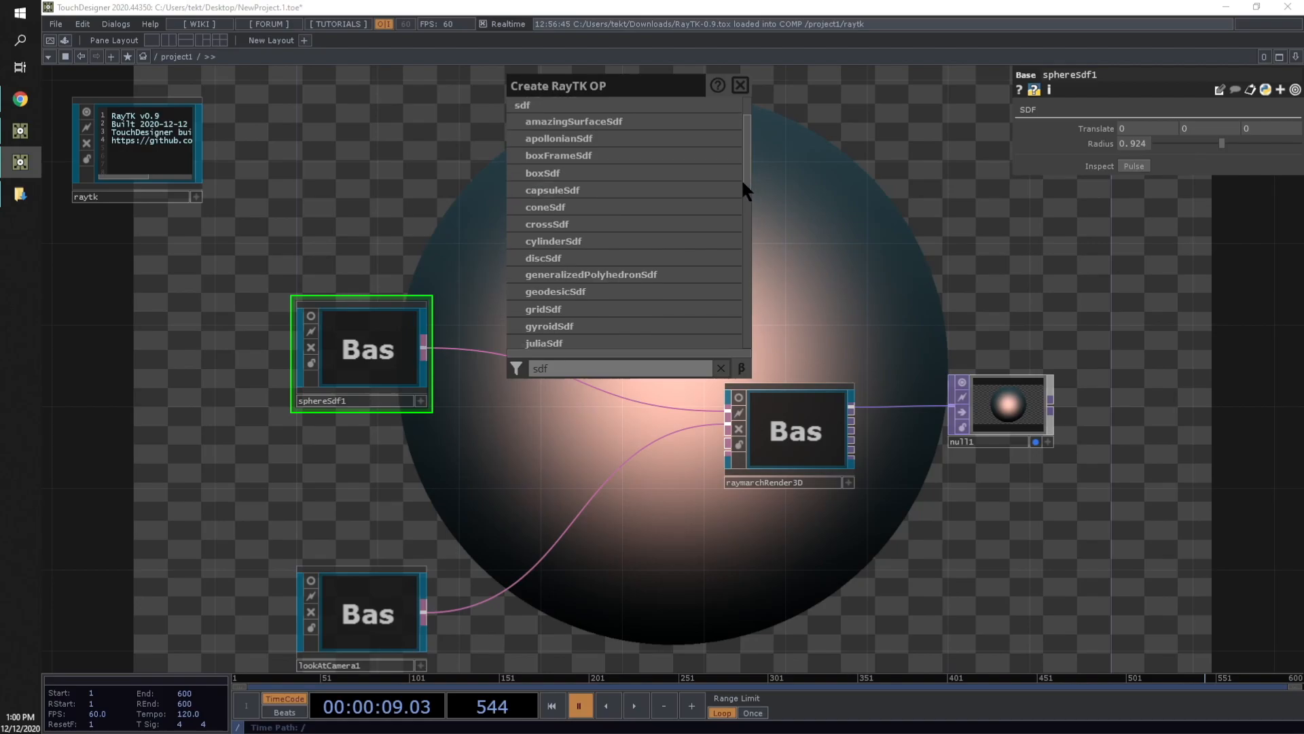
scroll(748, 175, up, 1)
scroll(746, 175, down, 1)
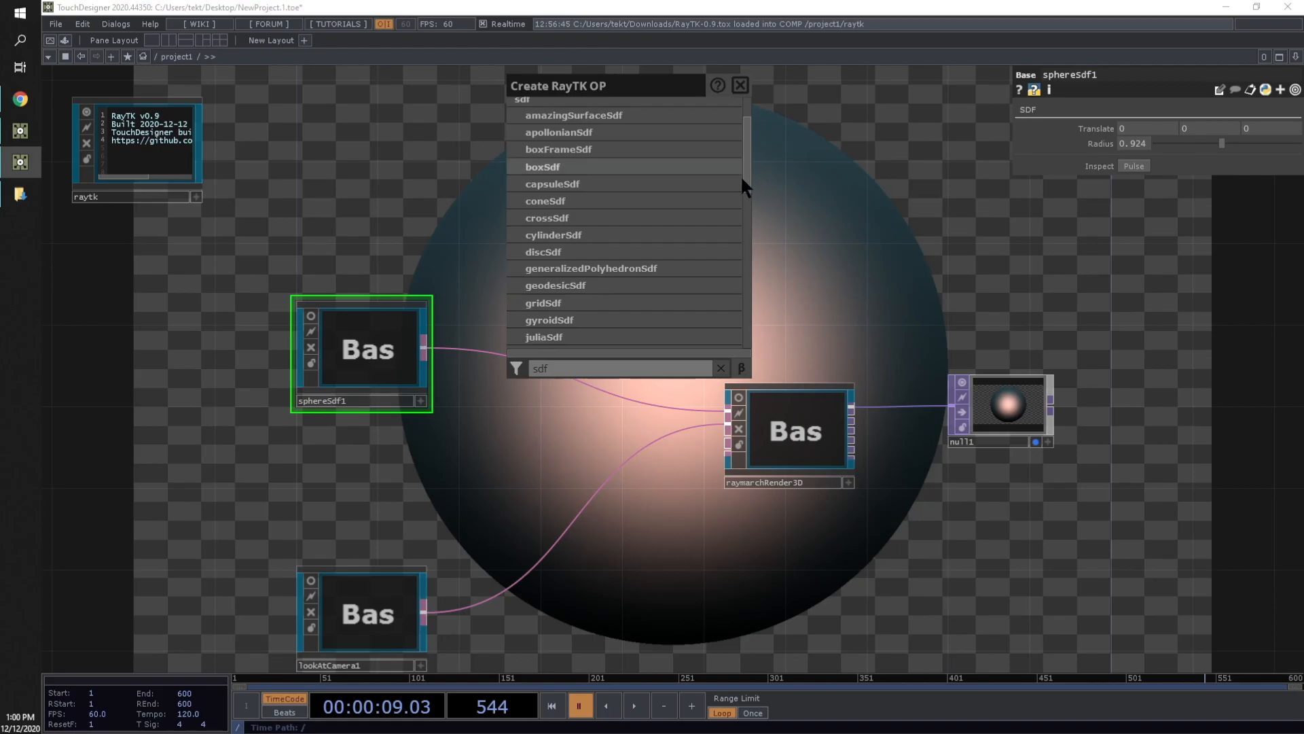
scroll(745, 180, down, 1)
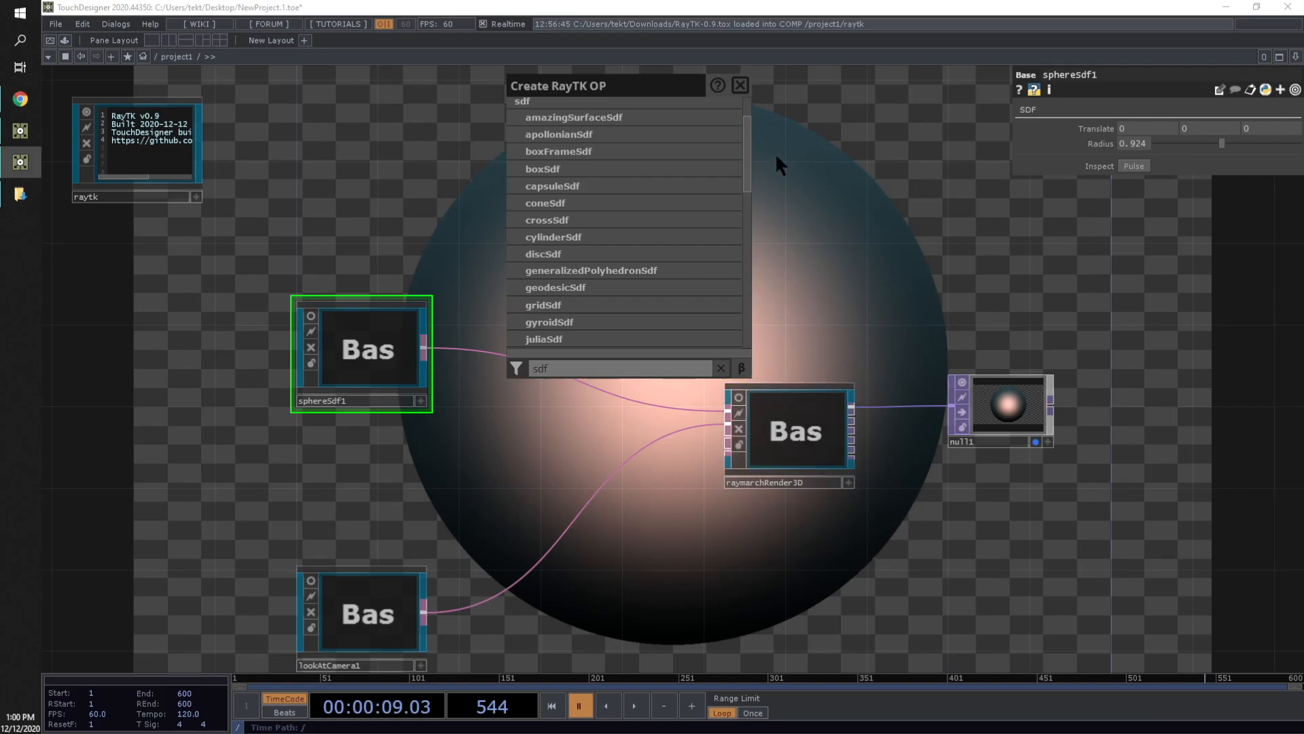
mouse_move(746, 162)
mouse_down()
mouse_move(748, 173)
mouse_move(747, 157)
mouse_up()
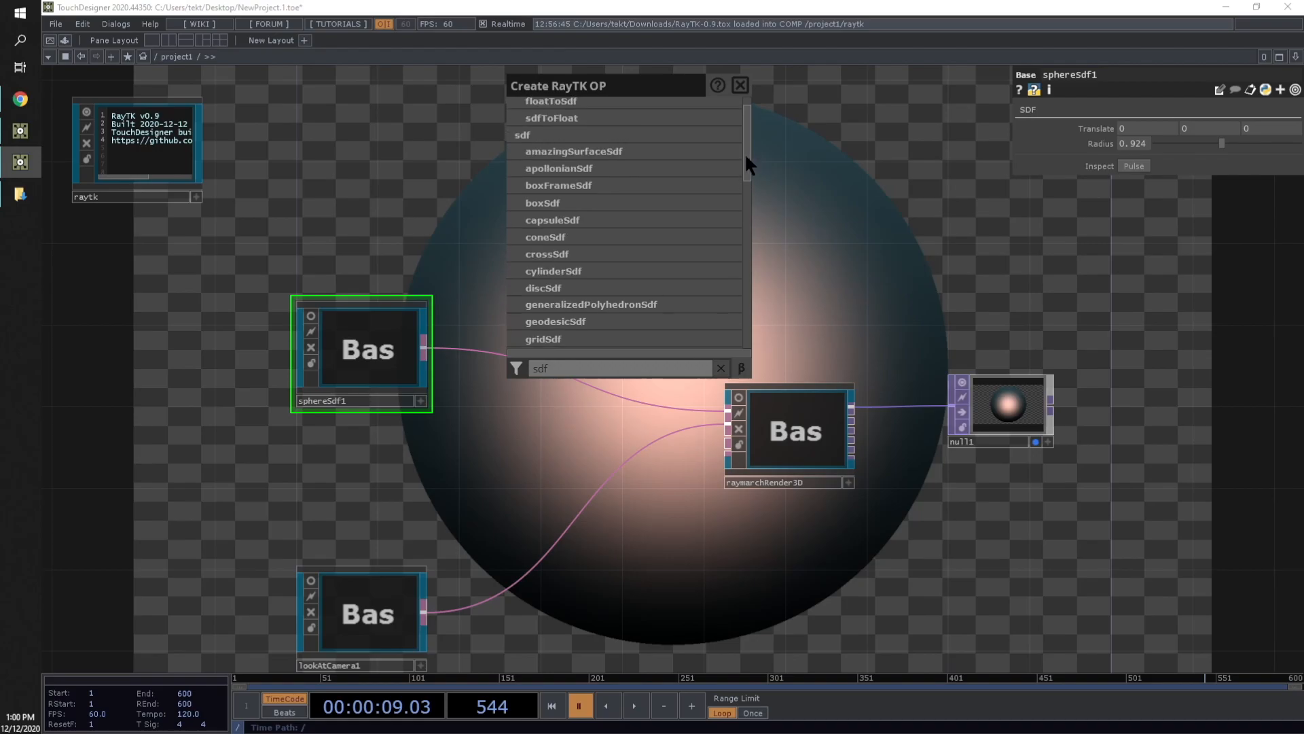
click(565, 184)
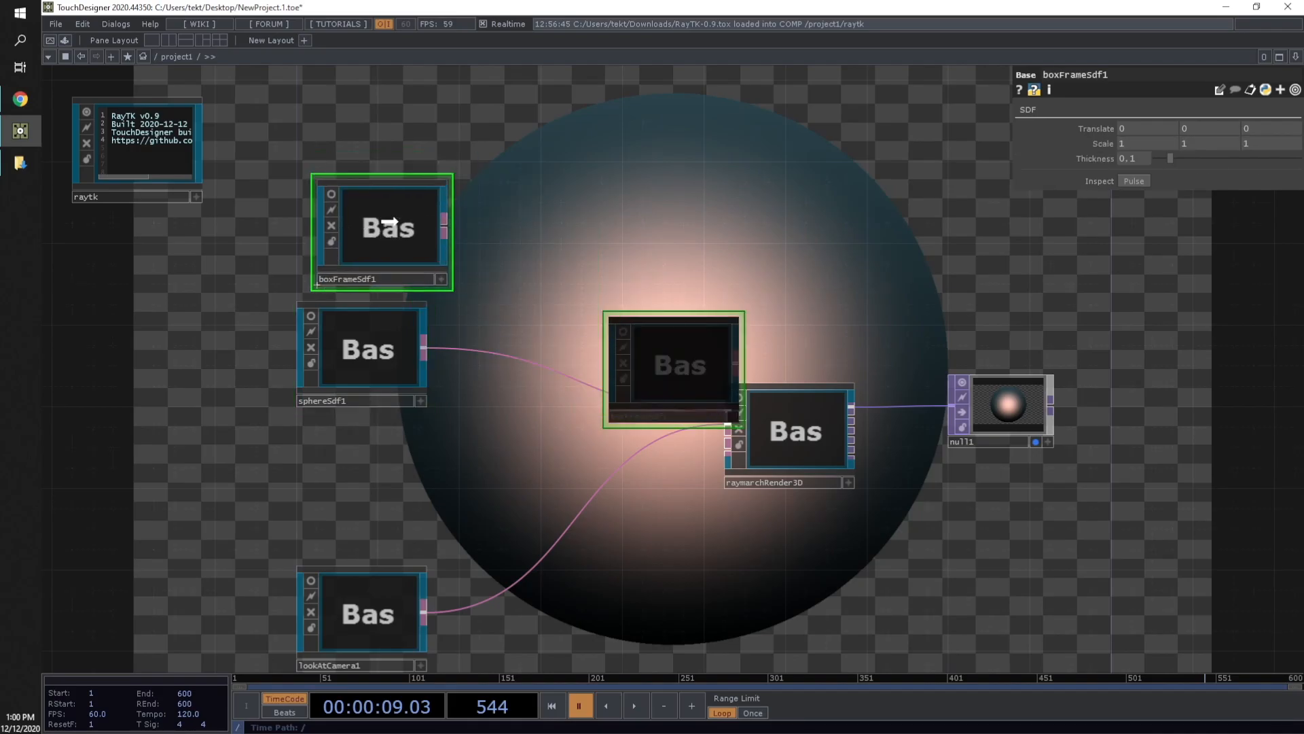
click(386, 218)
Wire boxFrameSdf1 into the first input of raymarchRender3D in place of the sphere
drag(404, 224, 539, 363)
drag(718, 277, 559, 295)
drag(195, 247, 301, 246)
Set the box frame's scale to 0.8, 0.5, 0.8 and its thickness to about 0.052
drag(1173, 151, 1176, 154)
middle_drag(1097, 158, 1069, 144)
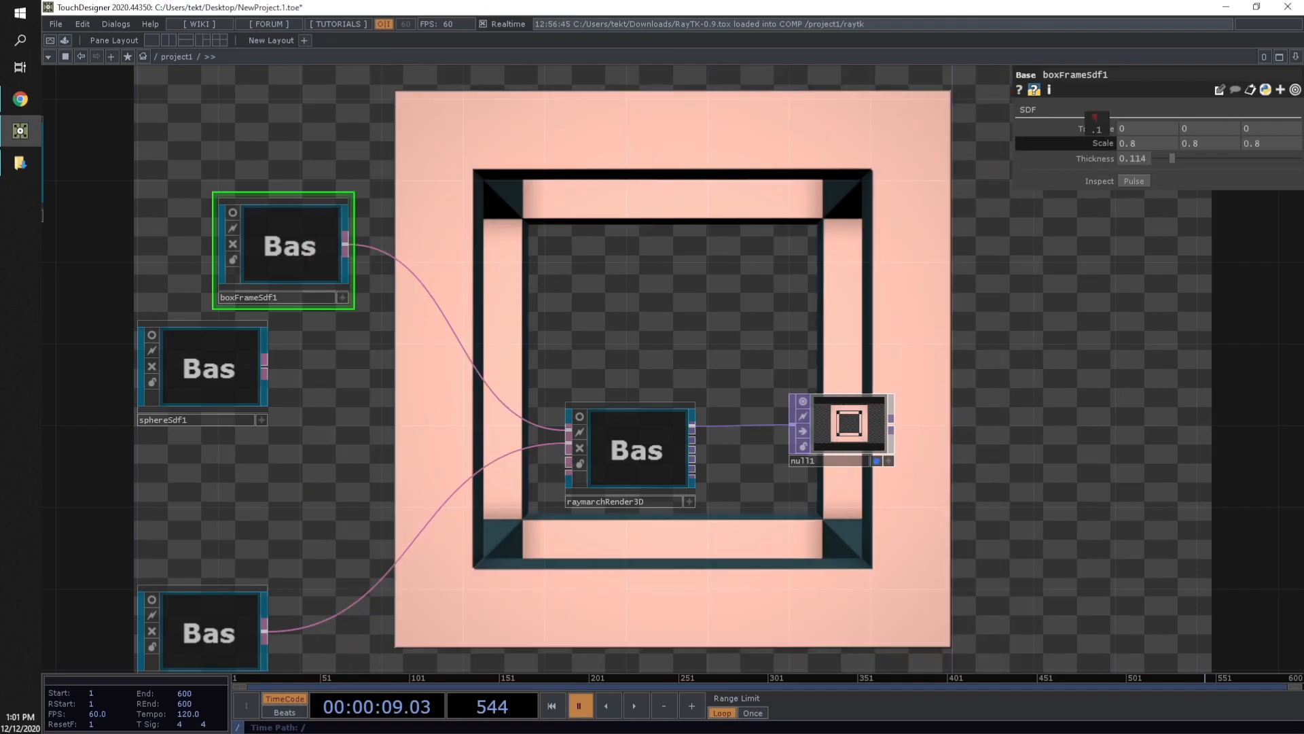
mouse_move(1170, 159)
mouse_down()
mouse_move(1186, 158)
mouse_move(1166, 163)
mouse_up()
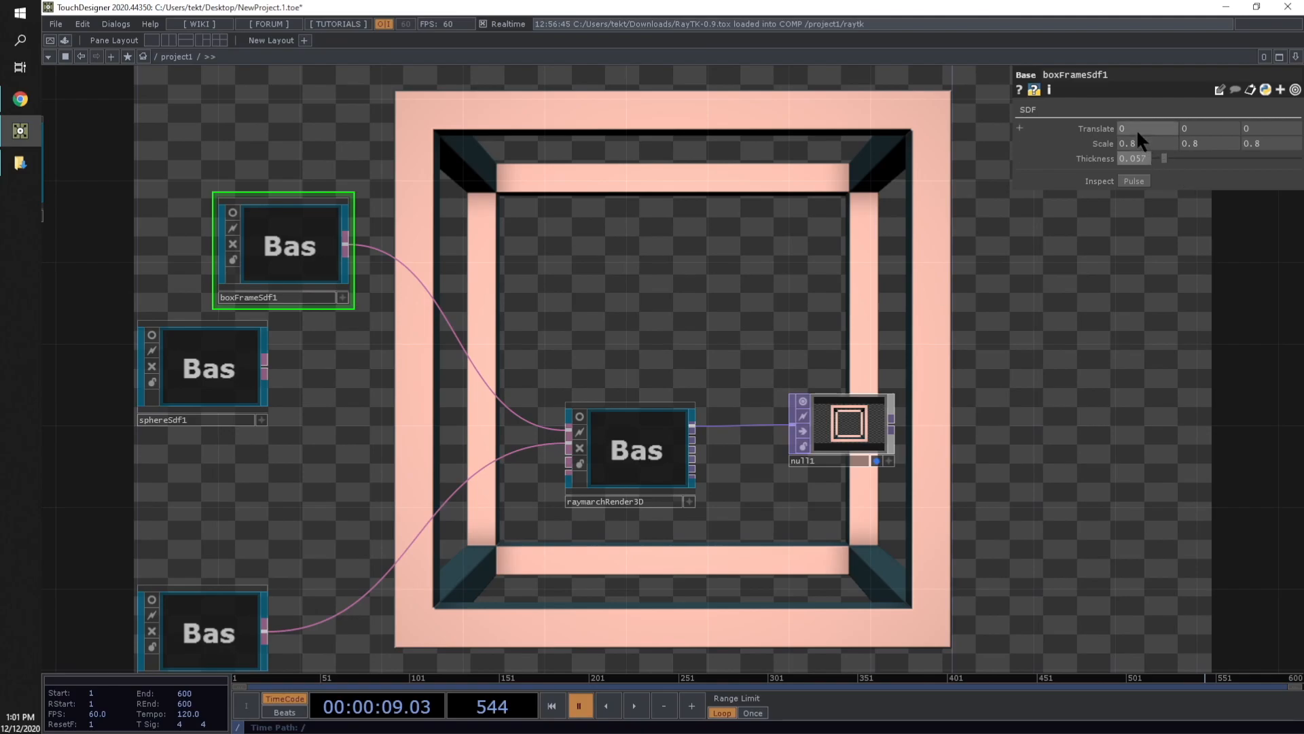
mouse_move(1159, 146)
middle_down()
mouse_move(1216, 140)
mouse_move(1179, 142)
middle_up()
mouse_move(1166, 158)
mouse_down()
mouse_move(1197, 160)
mouse_move(1171, 167)
mouse_up()
mouse_move(1149, 128)
middle_down()
mouse_move(1154, 112)
mouse_move(1152, 140)
middle_up()
drag(1184, 160, 1166, 162)
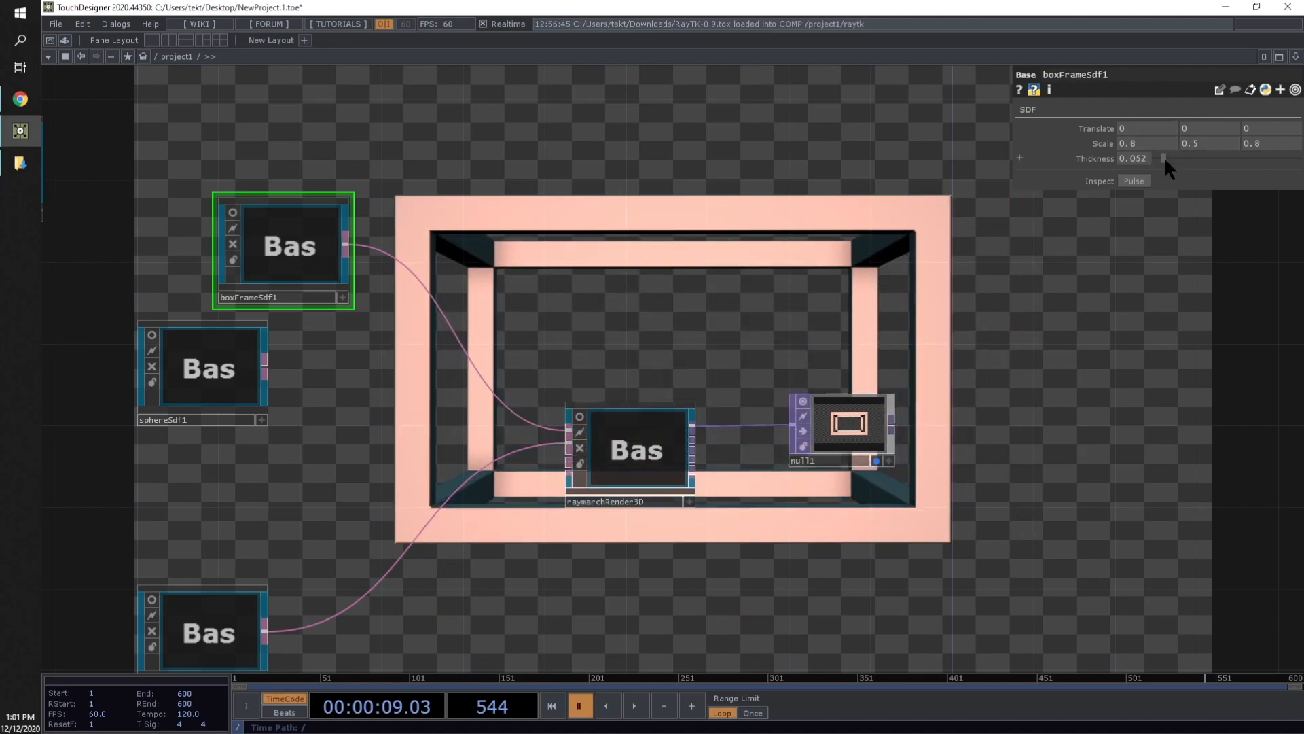
Align the boxFrameSdf1 node directly above the sphereSdf1 node
drag(662, 199, 960, 314)
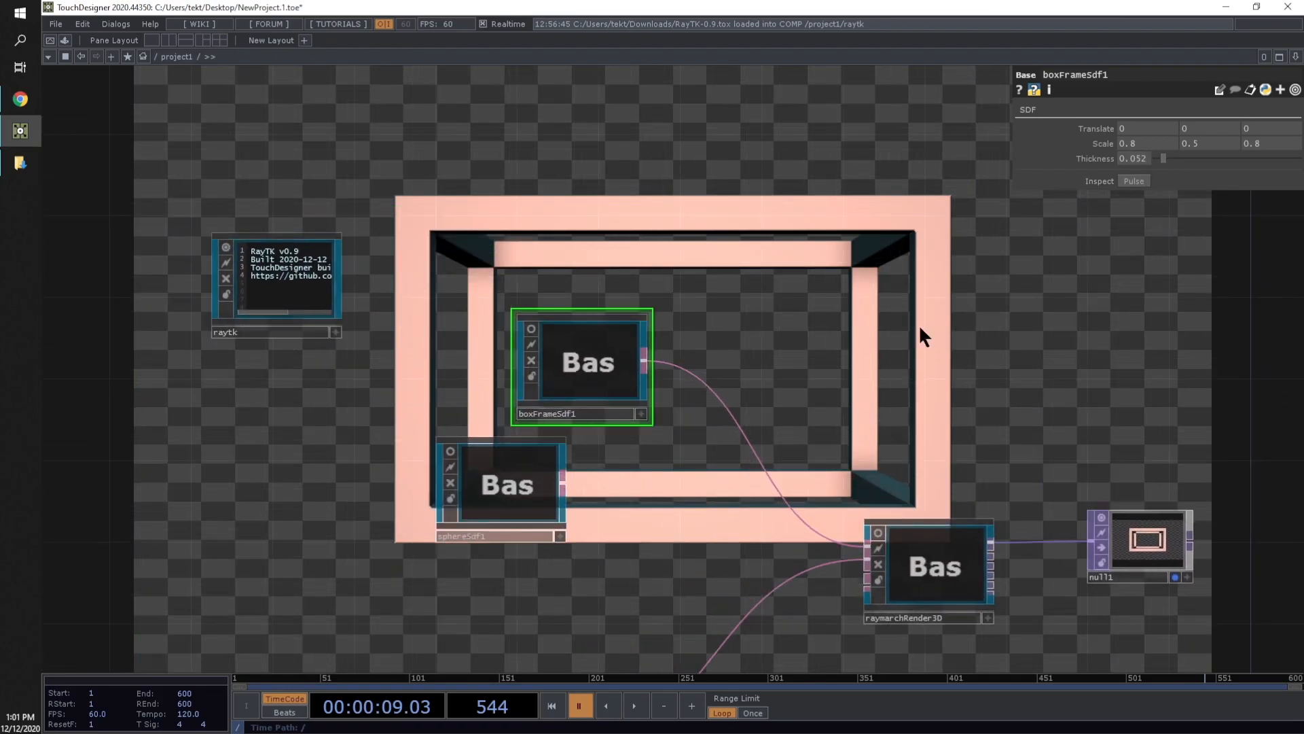
drag(263, 235, 162, 94)
drag(606, 431, 635, 297)
drag(613, 255, 533, 255)
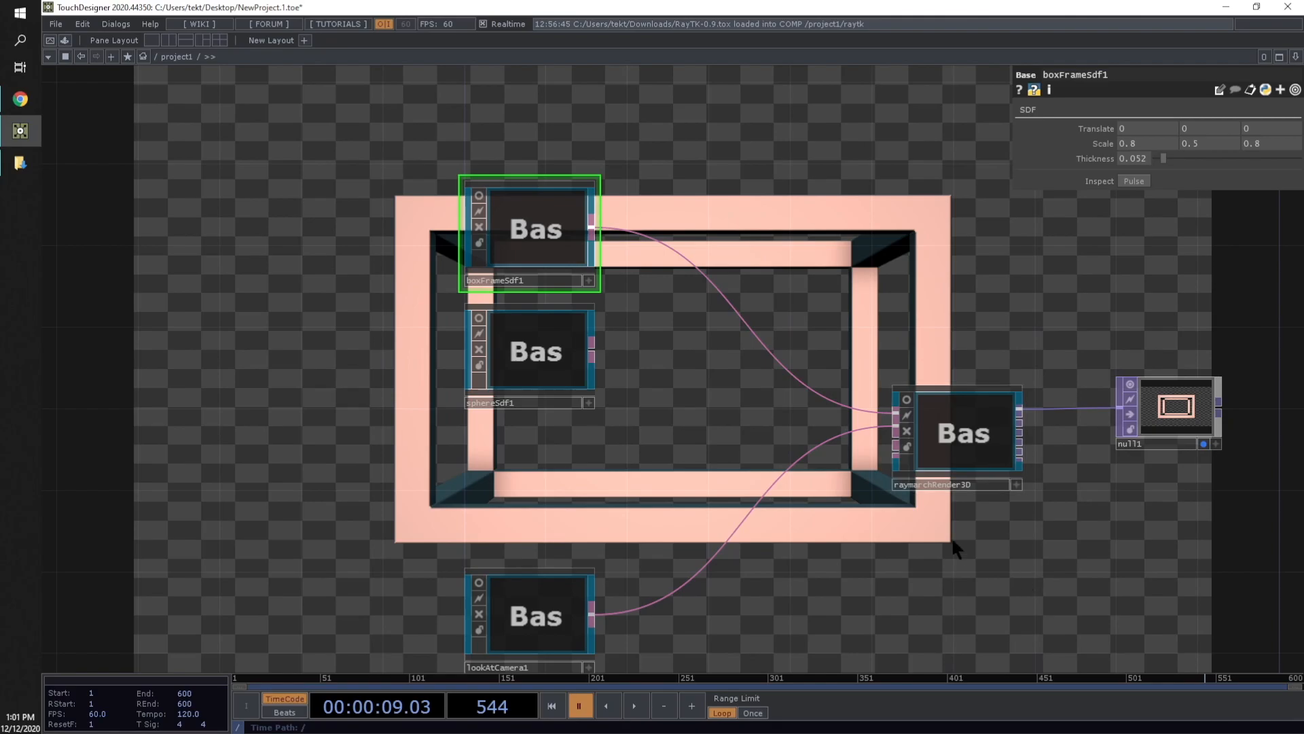
Move boxFrameSdf1 and sphereSdf1 together farther from raymarchRender3D to make room for a combine operator
drag(998, 571, 825, 552)
click(722, 387)
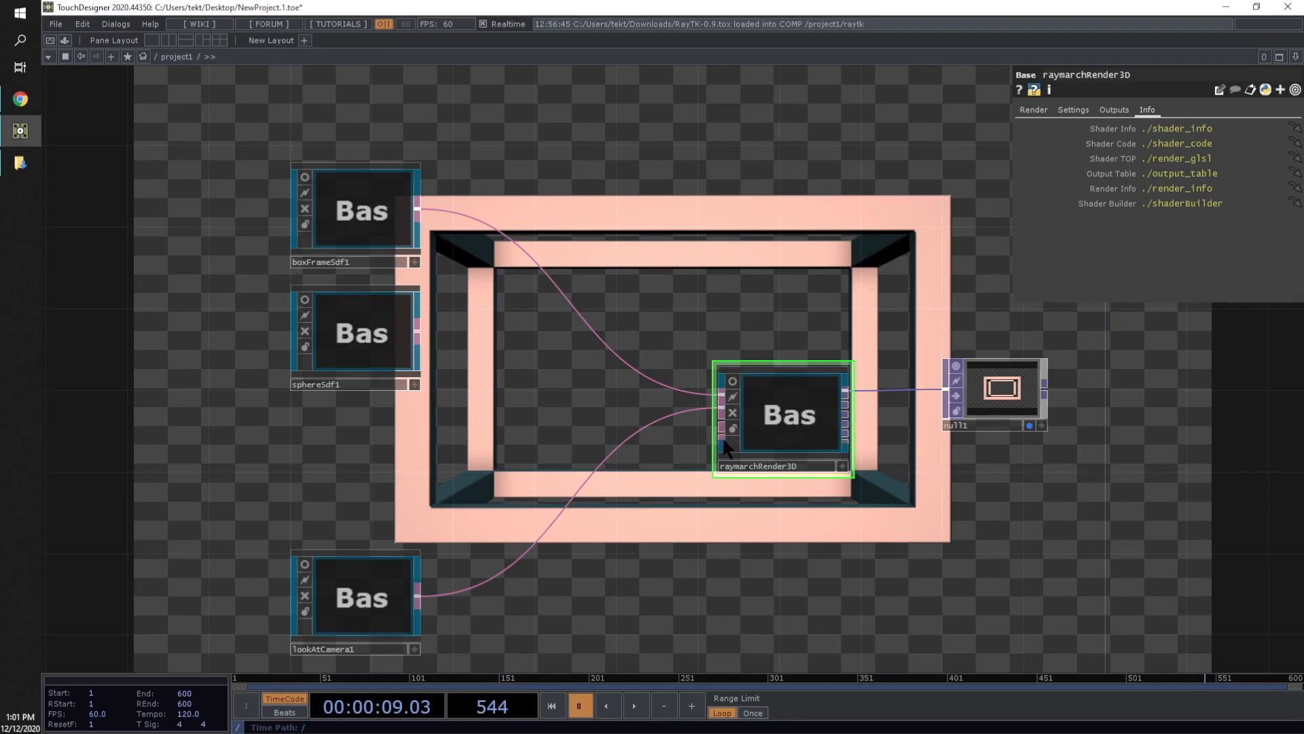
drag(761, 229, 792, 309)
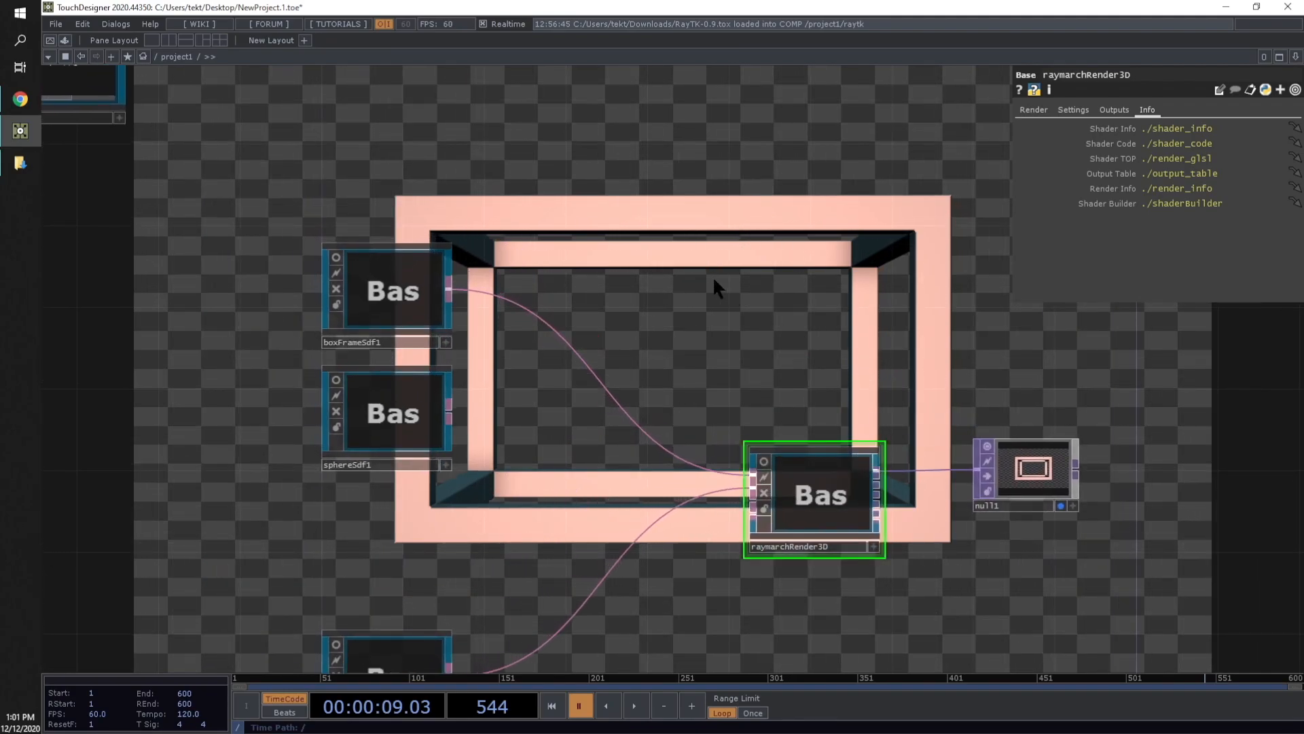
drag(712, 276, 945, 294)
right_drag(517, 197, 647, 486)
drag(632, 445, 492, 467)
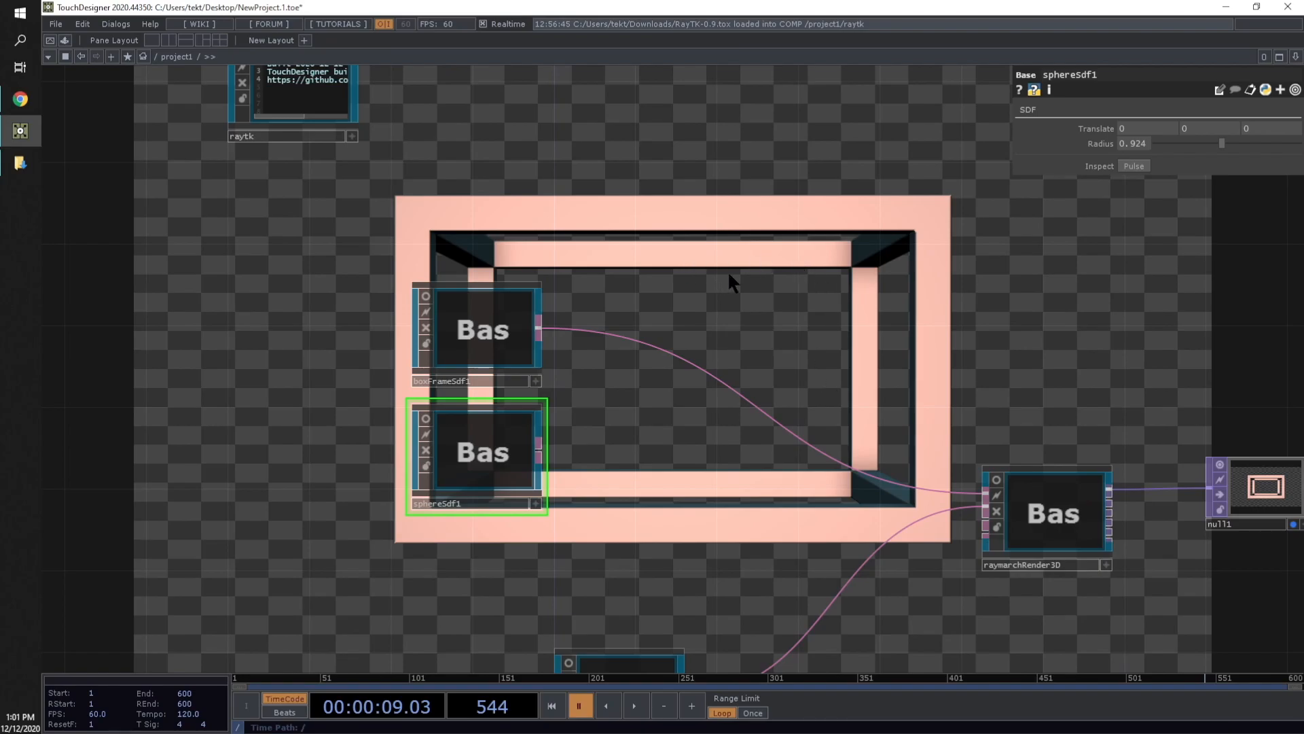
Add a simpleUnion combine operator between the two SDF nodes and raymarchRender3D
key(alt+r)
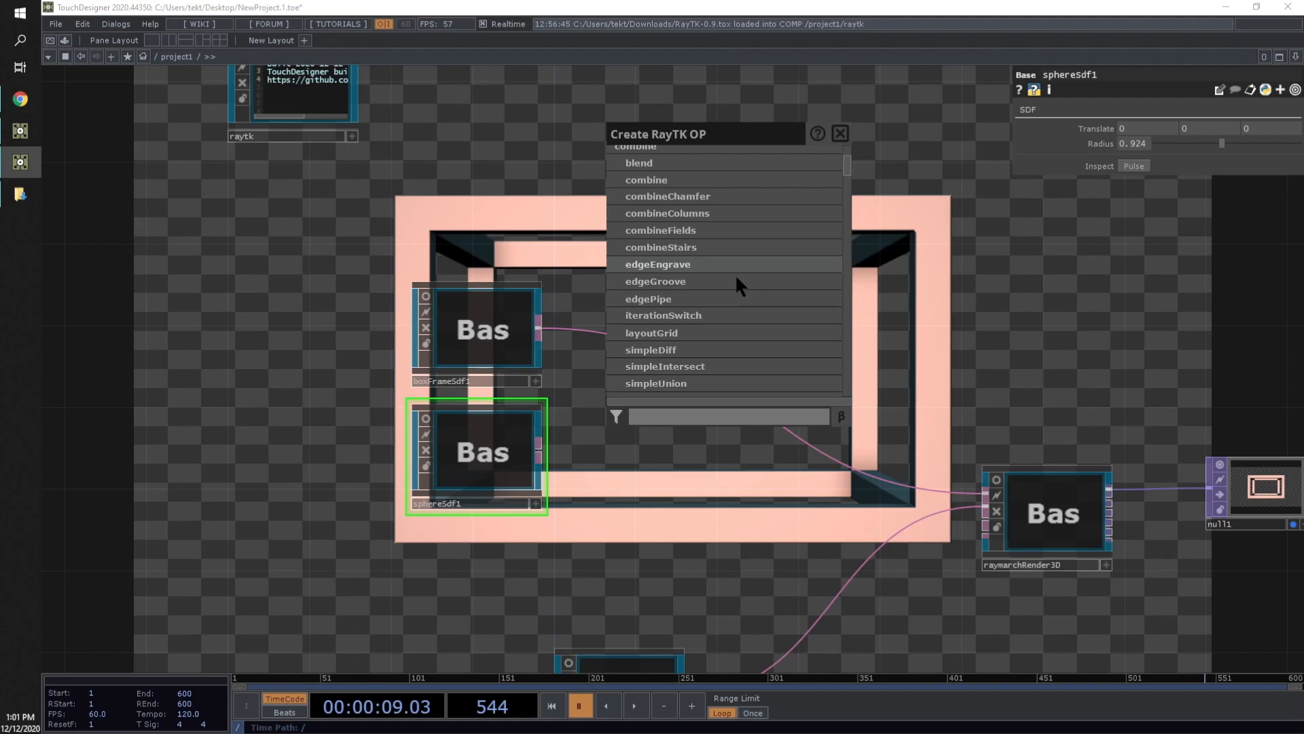
scroll(730, 274, up, 1)
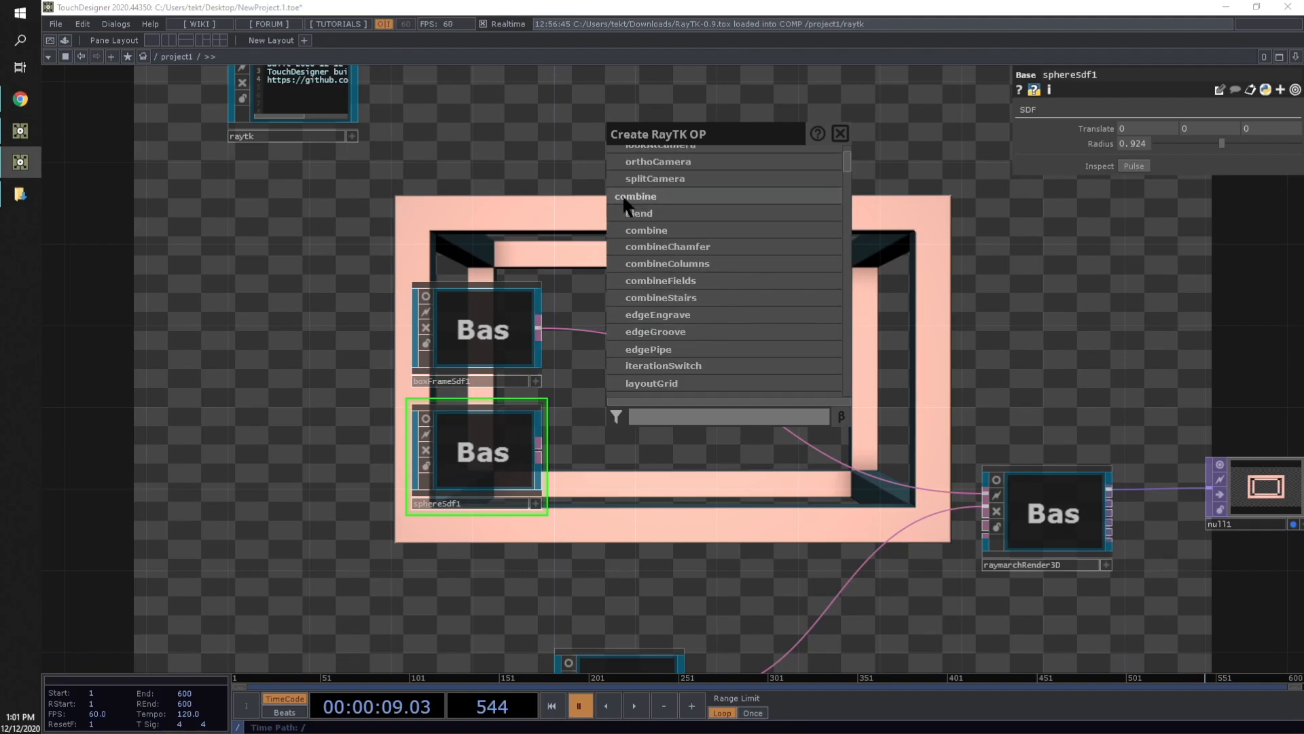
scroll(727, 231, down, 1)
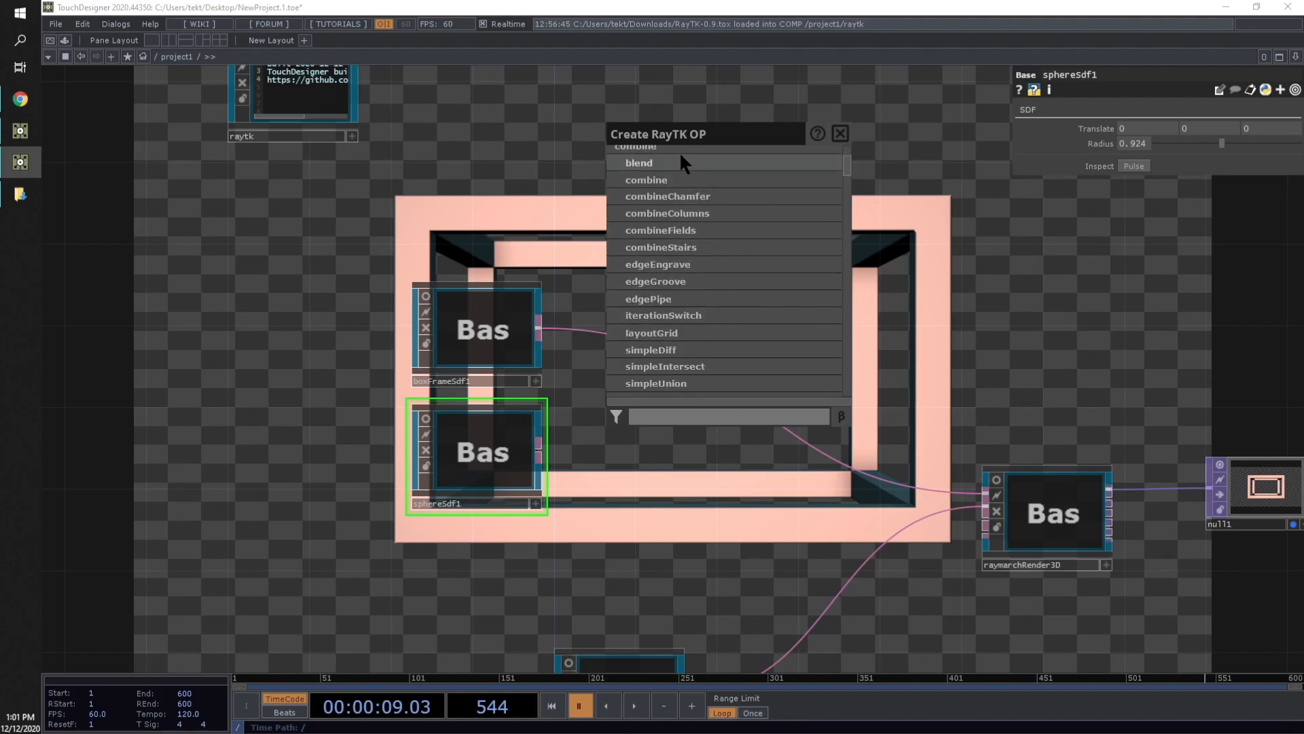
scroll(696, 366, down, 1)
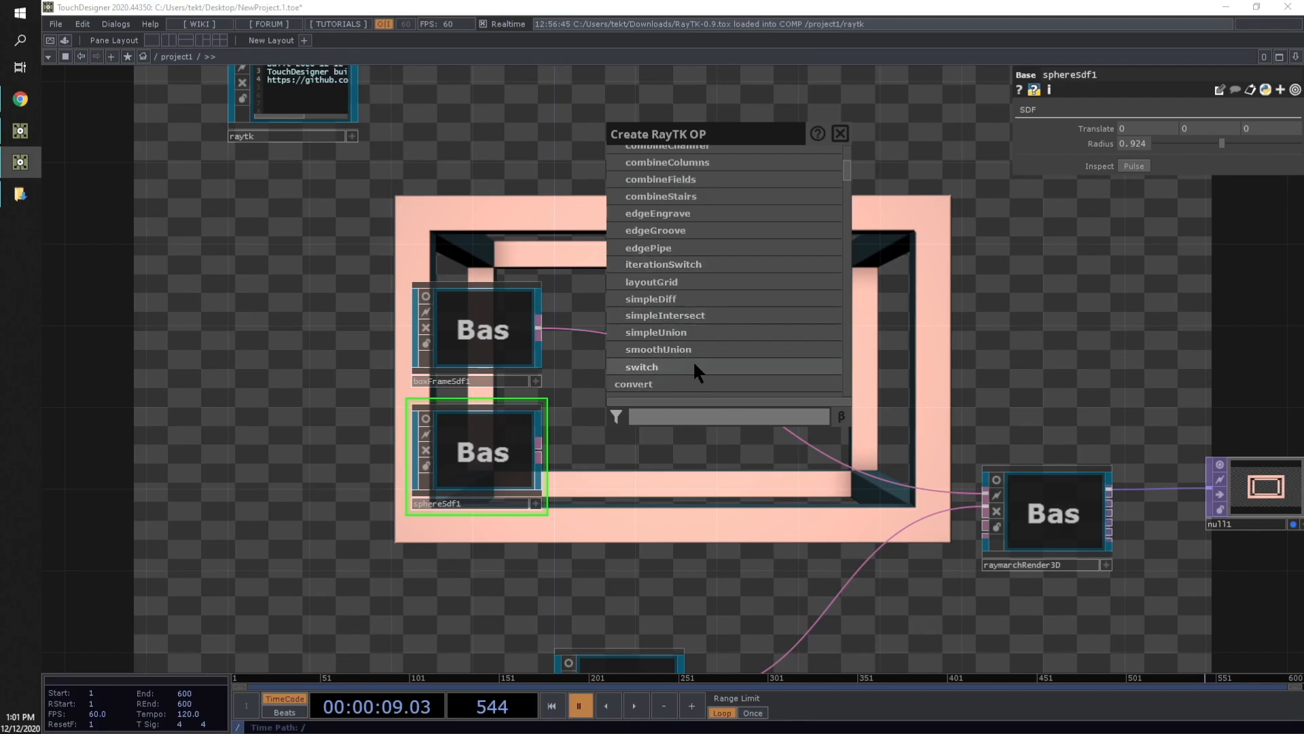
click(656, 332)
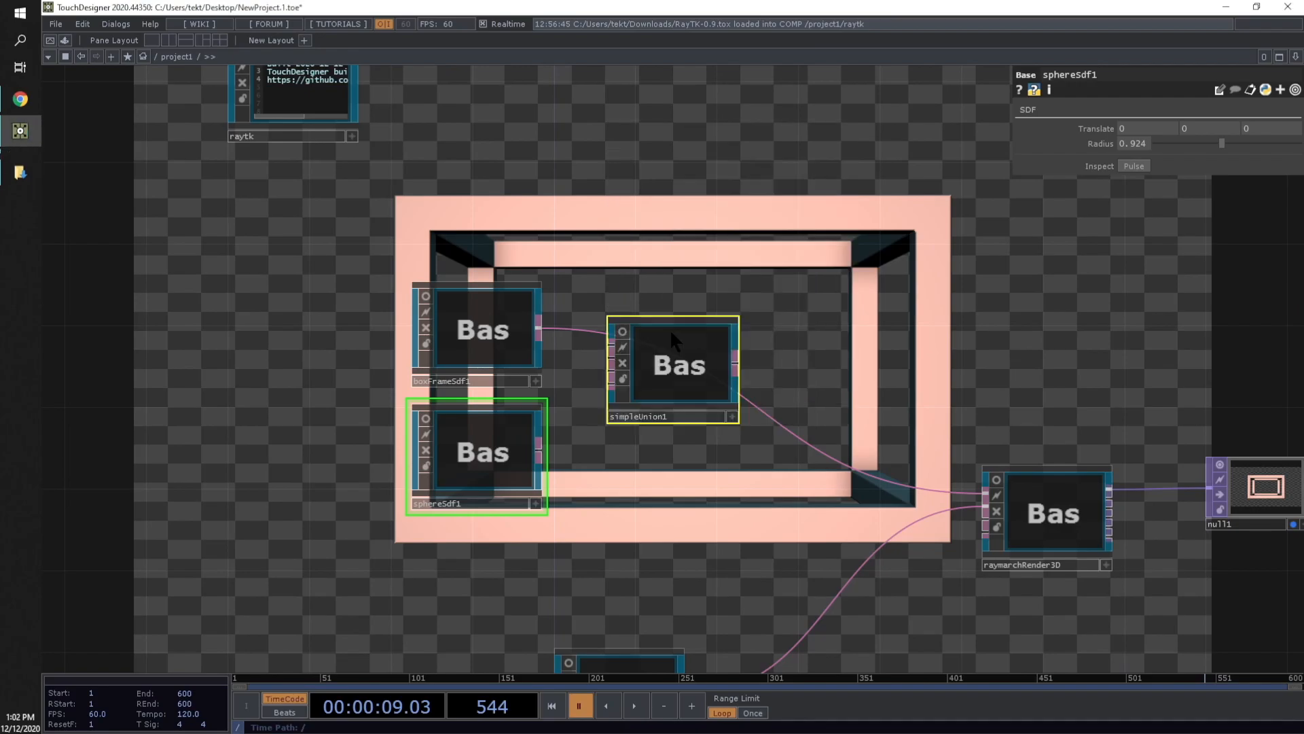
click(670, 329)
Wire boxFrameSdf1 and sphereSdf1 into simpleUnion1 and feed the union into the first input of raymarchRender3D
drag(662, 362, 542, 333)
drag(632, 398, 540, 330)
drag(539, 450, 700, 411)
drag(683, 257, 423, 532)
drag(729, 416, 647, 437)
click(769, 333)
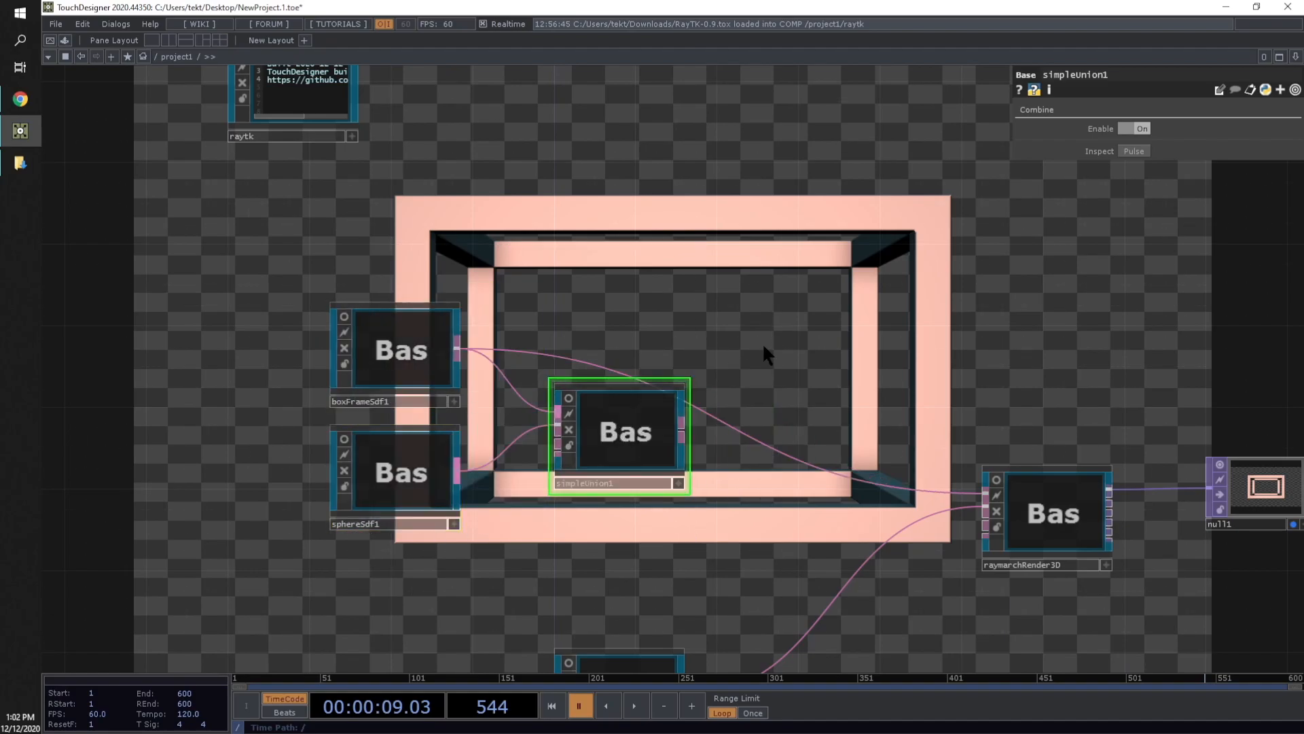
click(682, 429)
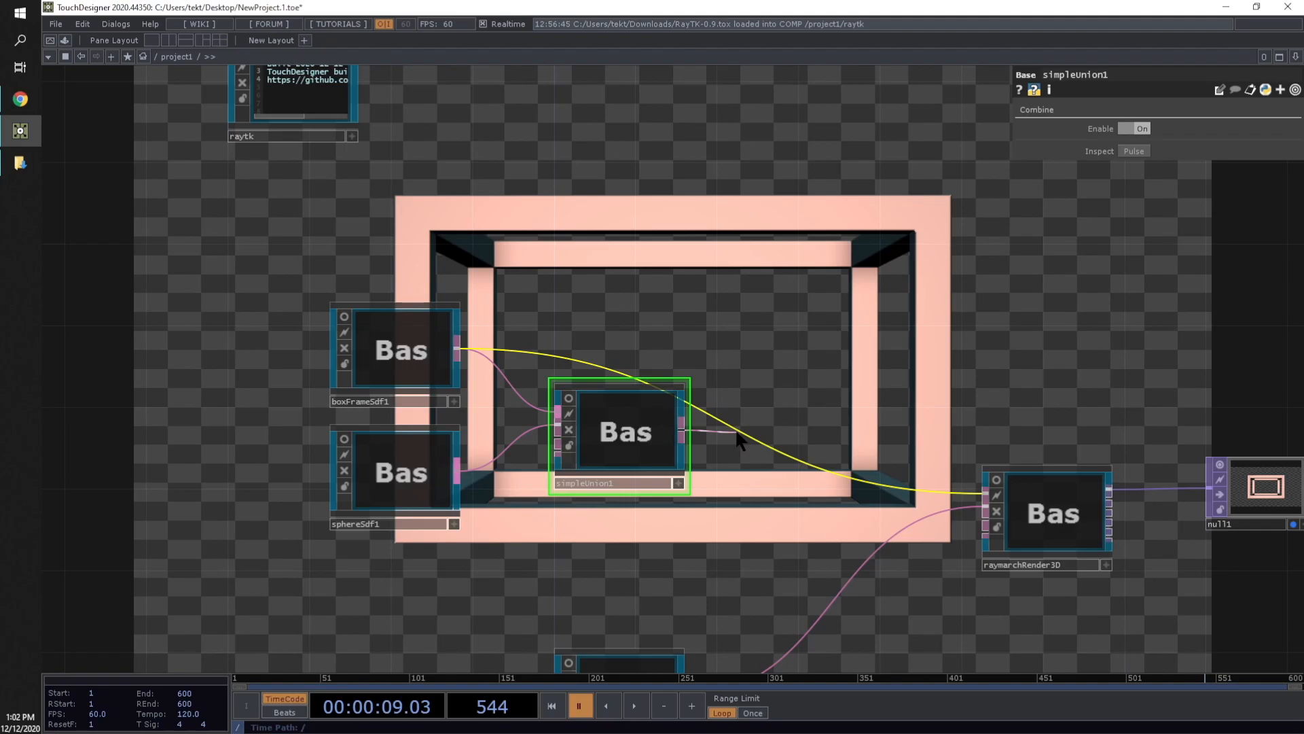
click(734, 434)
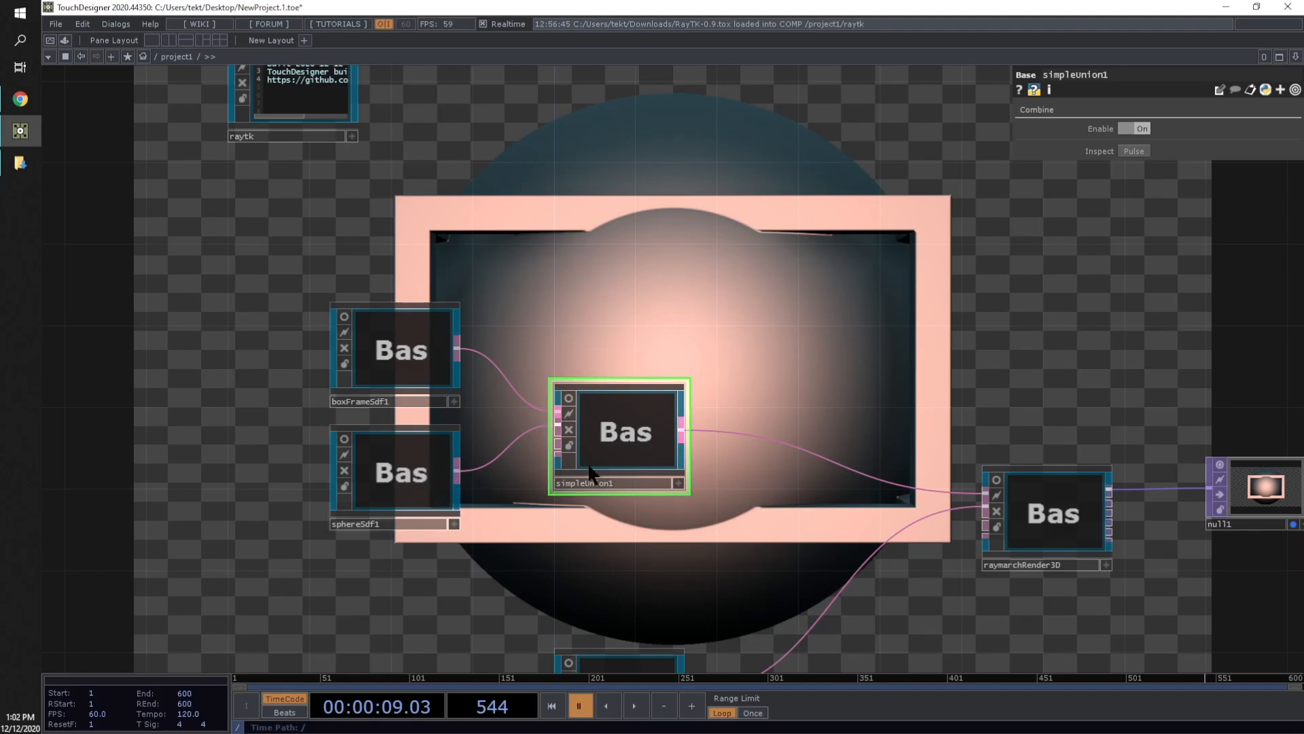
Set the sphere's radius to about 0.41 and the box frame's thickness to about 0.067
click(435, 480)
drag(1225, 140, 1186, 148)
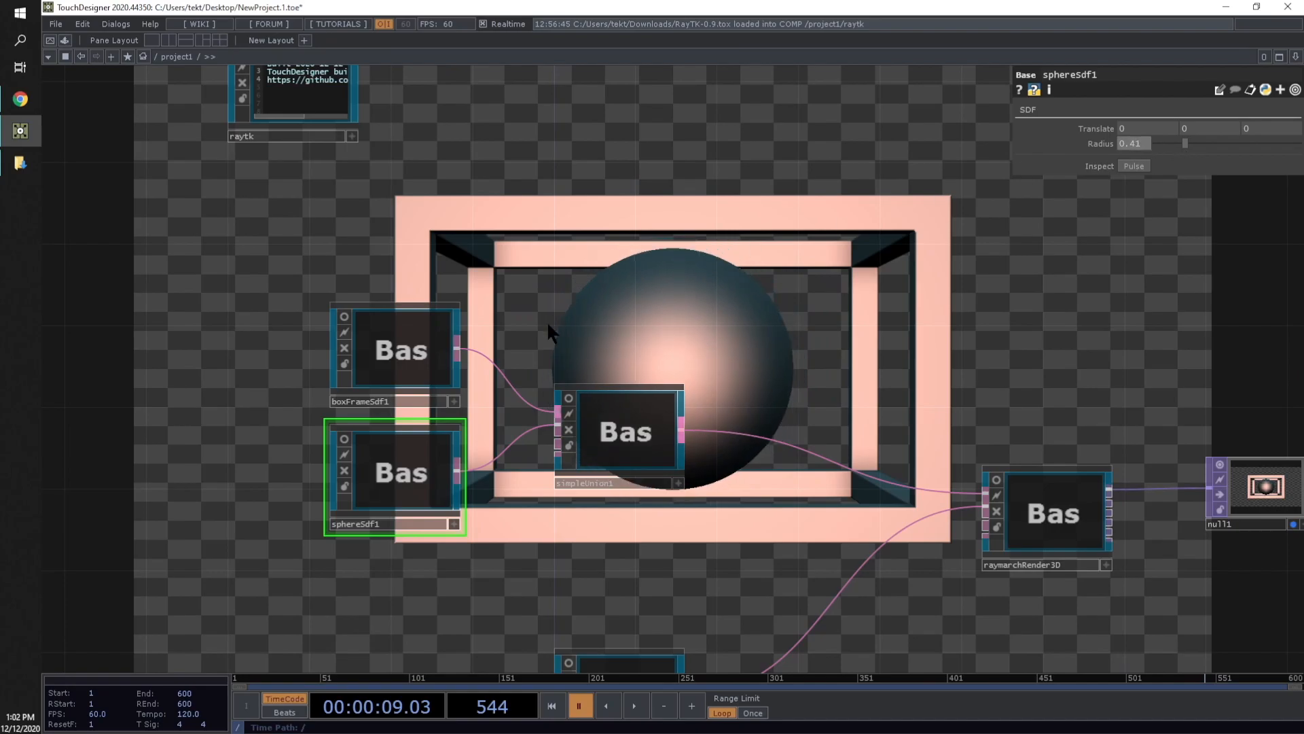
click(421, 367)
middle_drag(1176, 141, 1154, 142)
mouse_move(1167, 163)
mouse_down()
mouse_move(1176, 155)
mouse_move(1167, 161)
mouse_up()
Offset the sphere by setting its Translate to 0.6, 0.4, 0.8
drag(380, 525, 415, 497)
click(414, 497)
middle_drag(1153, 126, 1258, 107)
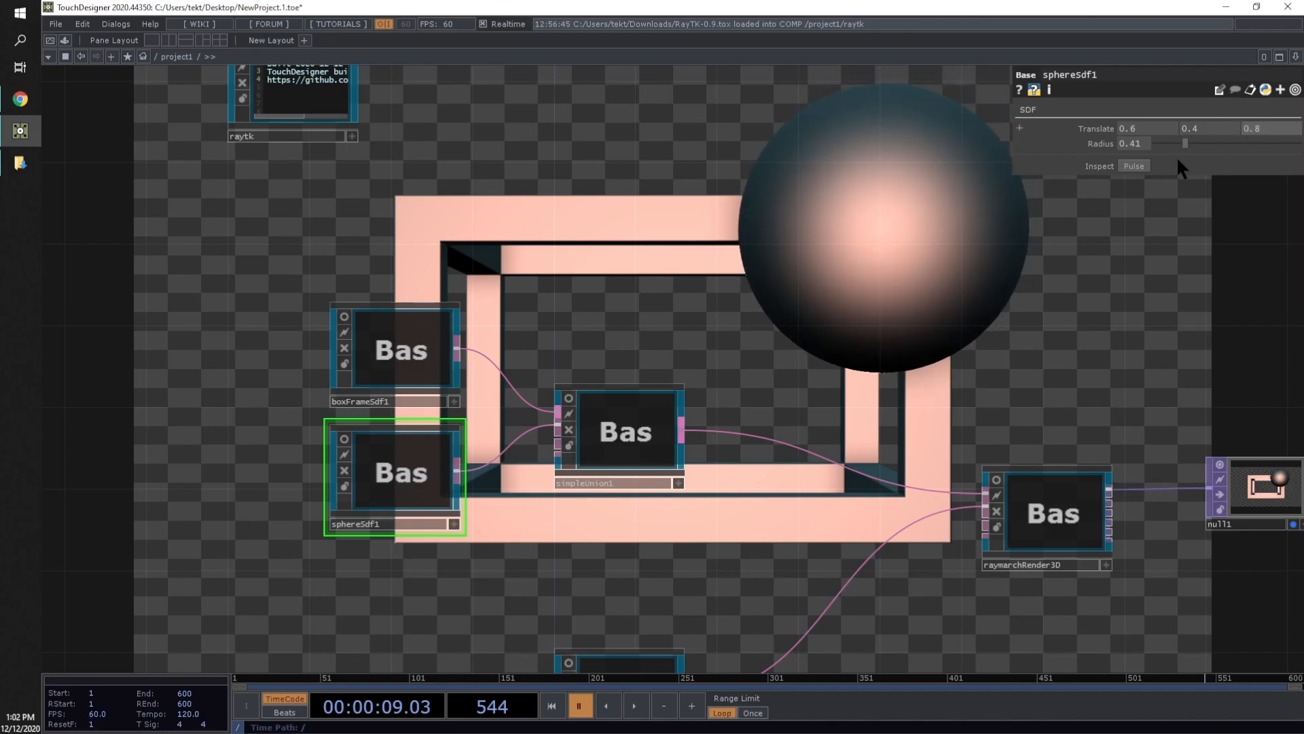
click(405, 371)
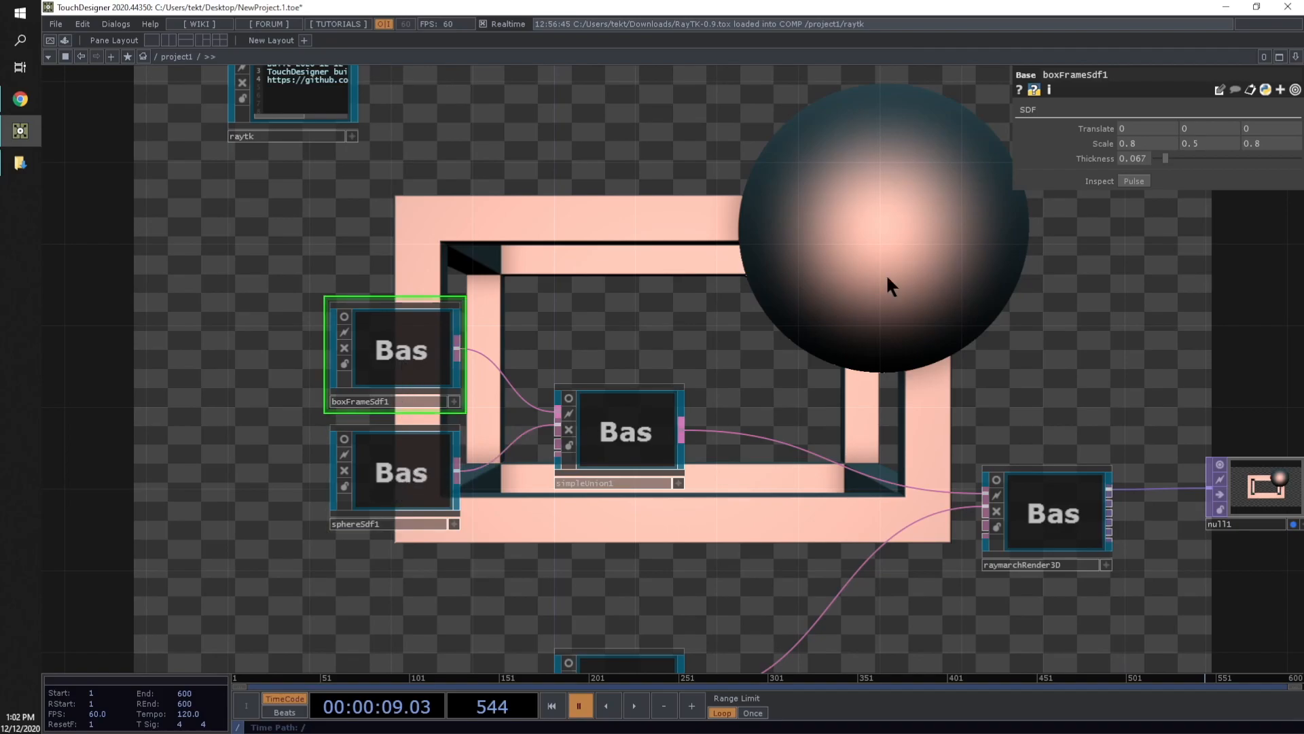
click(640, 436)
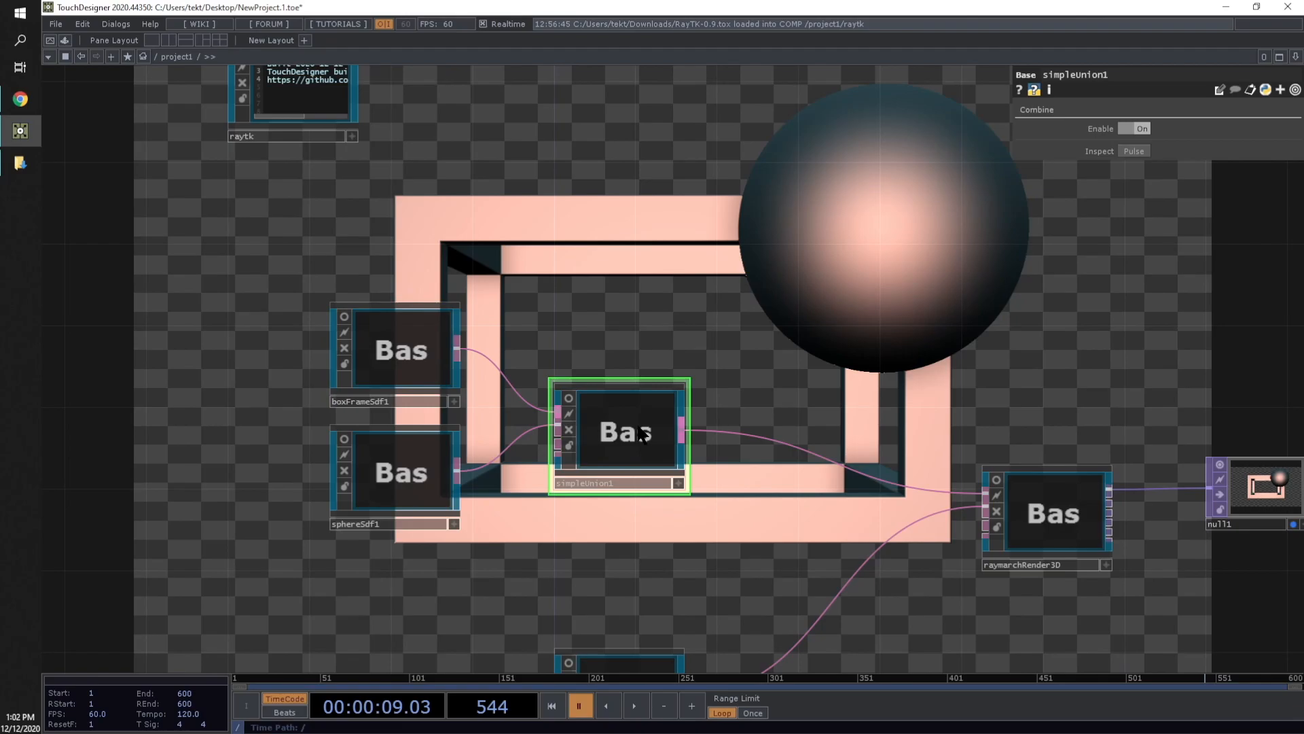
Add a simpleDiff combine operator and place it above simpleUnion1
drag(899, 303, 944, 276)
drag(784, 235, 675, 276)
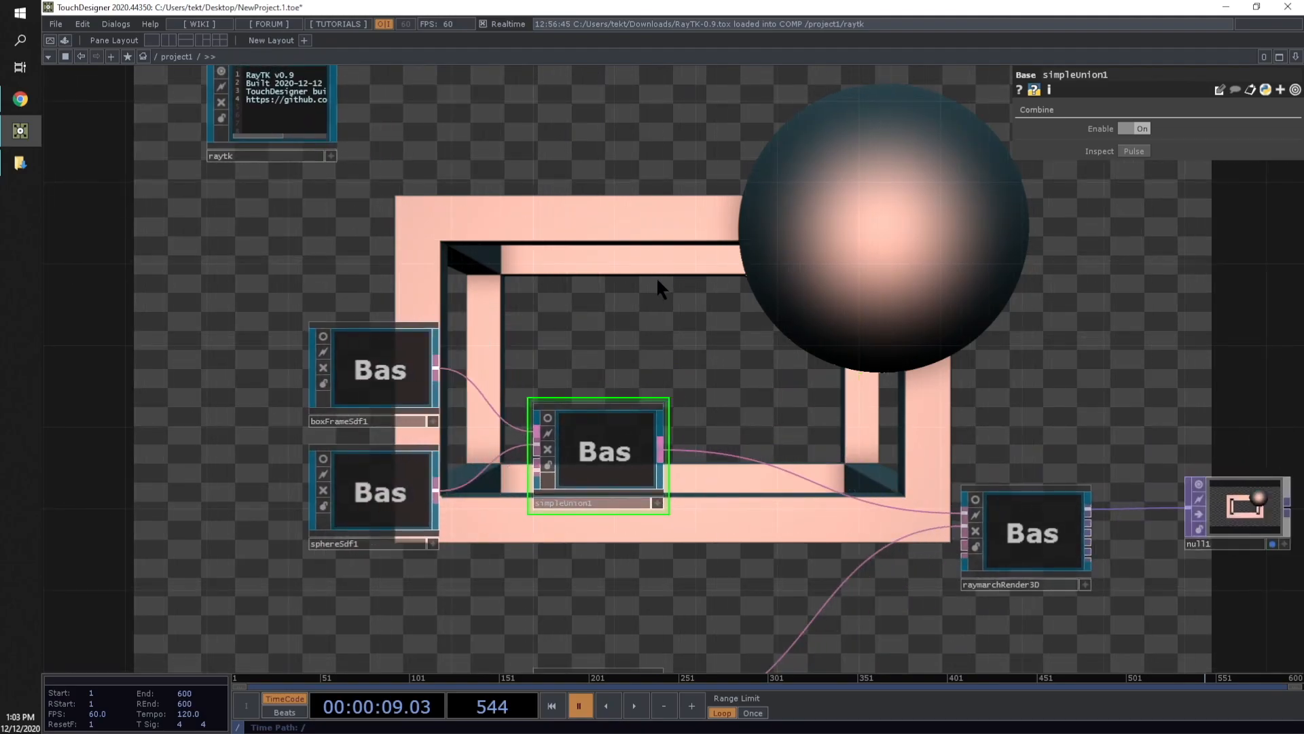
key(alt+r)
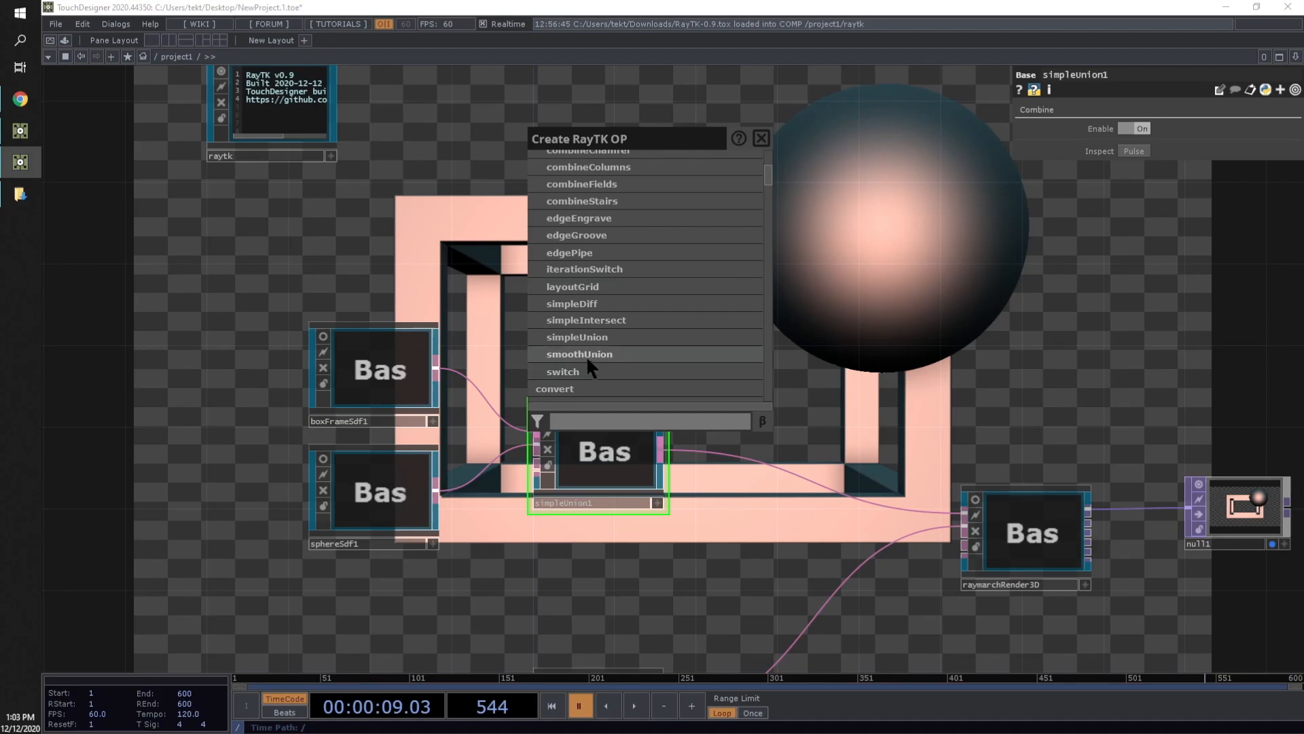
scroll(615, 363, up, 3)
scroll(609, 294, down, 3)
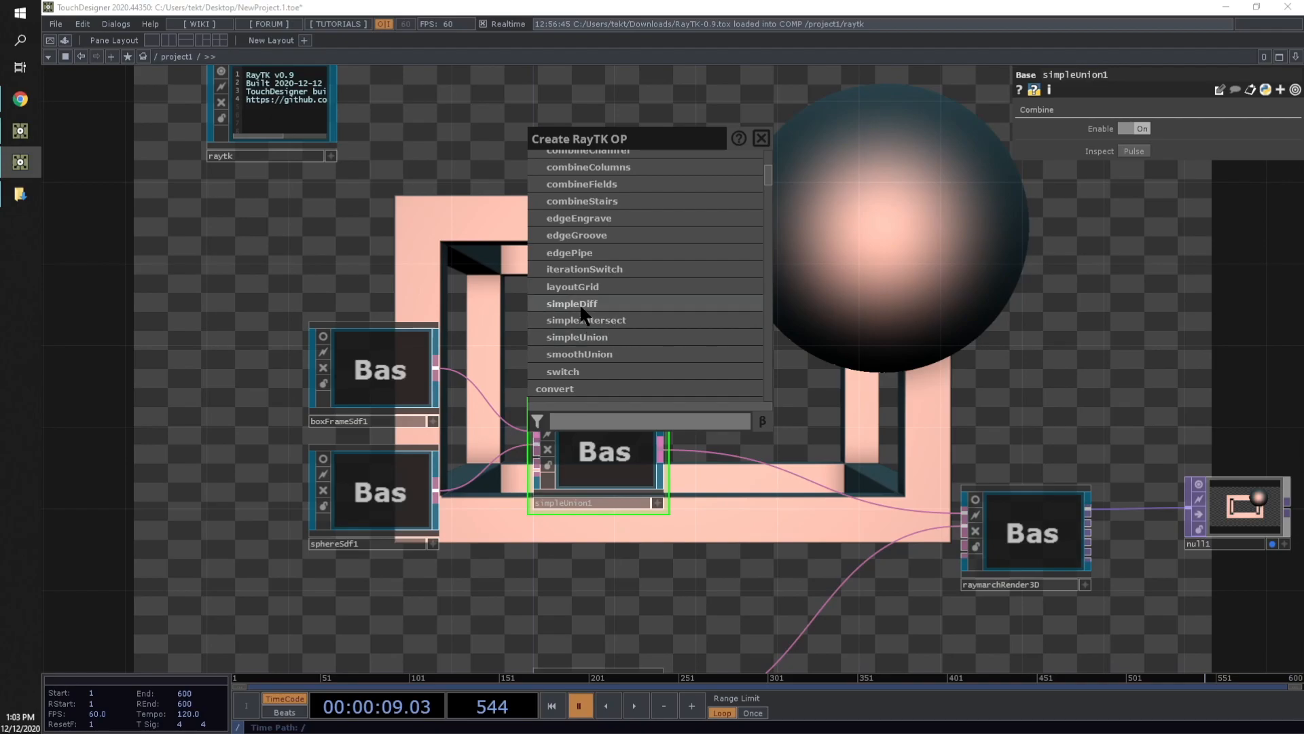
click(598, 304)
click(694, 368)
drag(694, 368, 639, 291)
Wire boxFrameSdf1 and sphereSdf1 into simpleDiff1 and its output into raymarchRender3D, replacing the union
drag(556, 275, 437, 366)
drag(557, 297, 446, 483)
drag(681, 289, 777, 462)
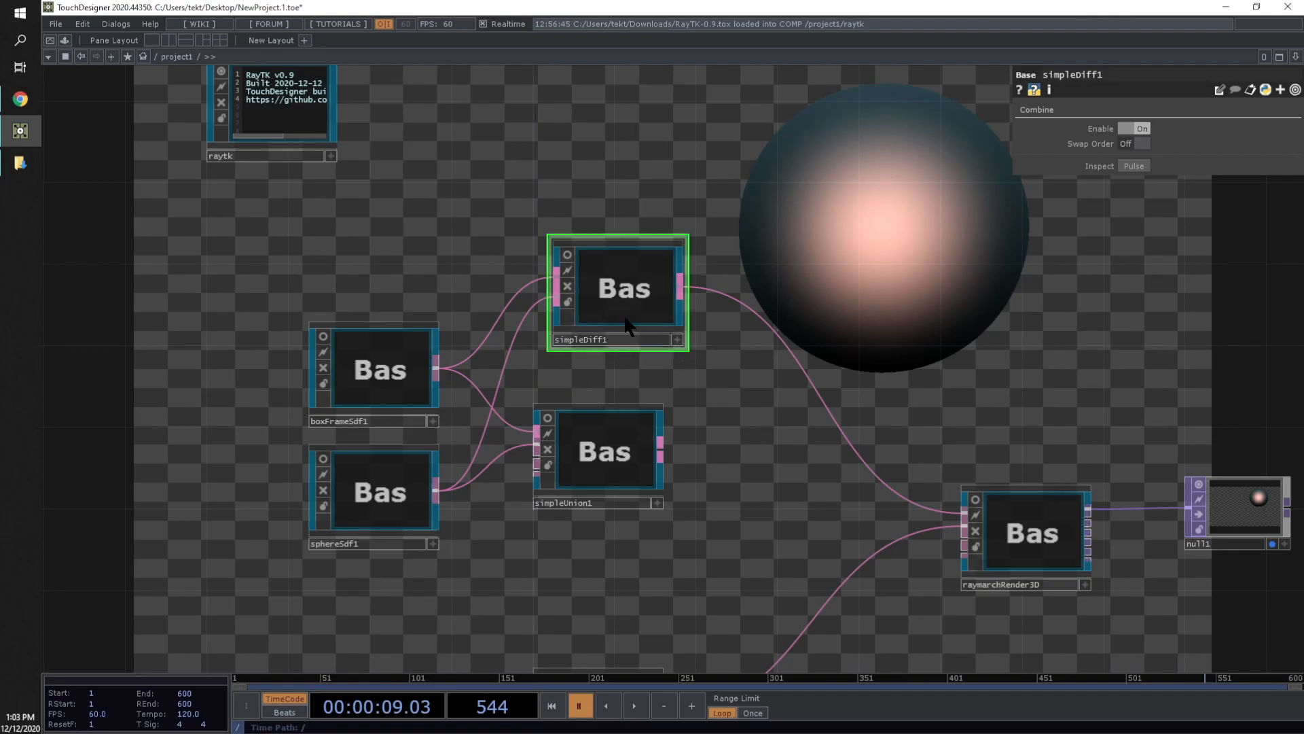
Rewire simpleDiff1 with the sphere as first input and the box frame as second, and move sphereSdf1 above boxFrameSdf1
drag(480, 400, 447, 475)
drag(551, 302, 442, 372)
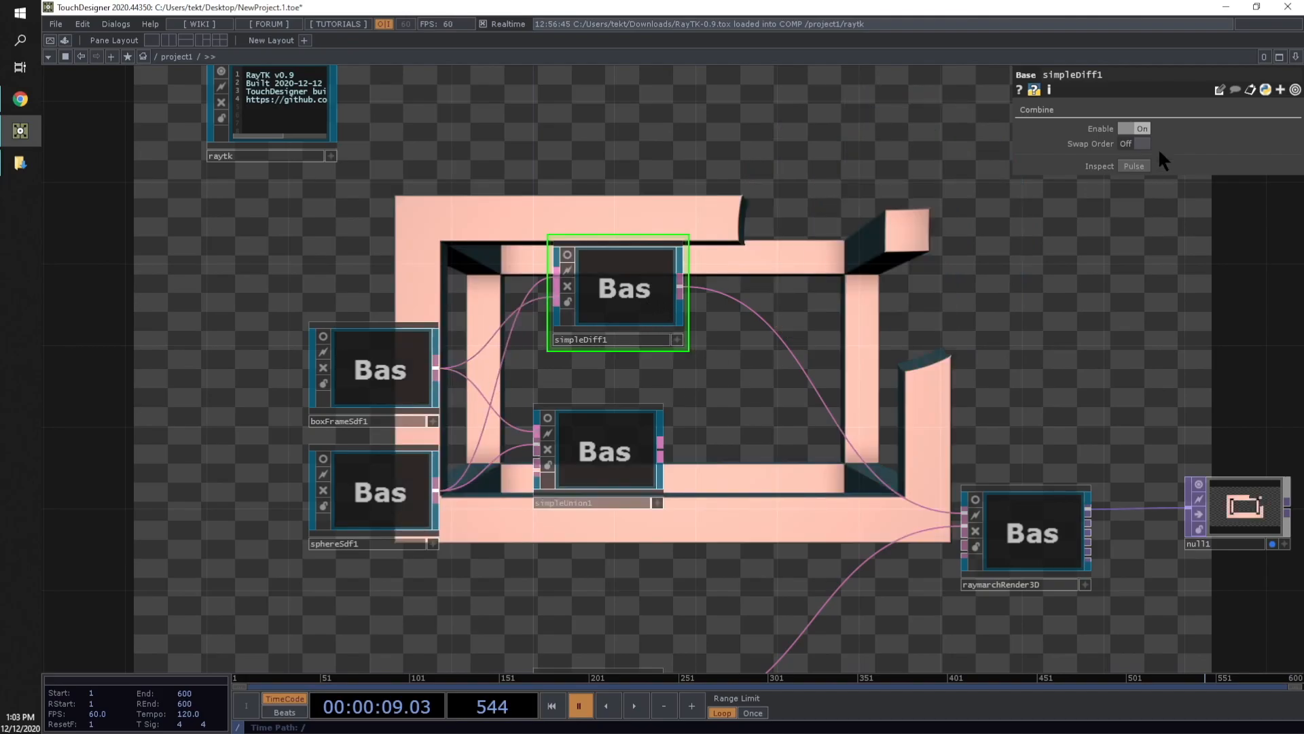
drag(375, 492, 394, 225)
drag(357, 81, 333, 167)
drag(286, 179, 205, 139)
drag(425, 347, 384, 326)
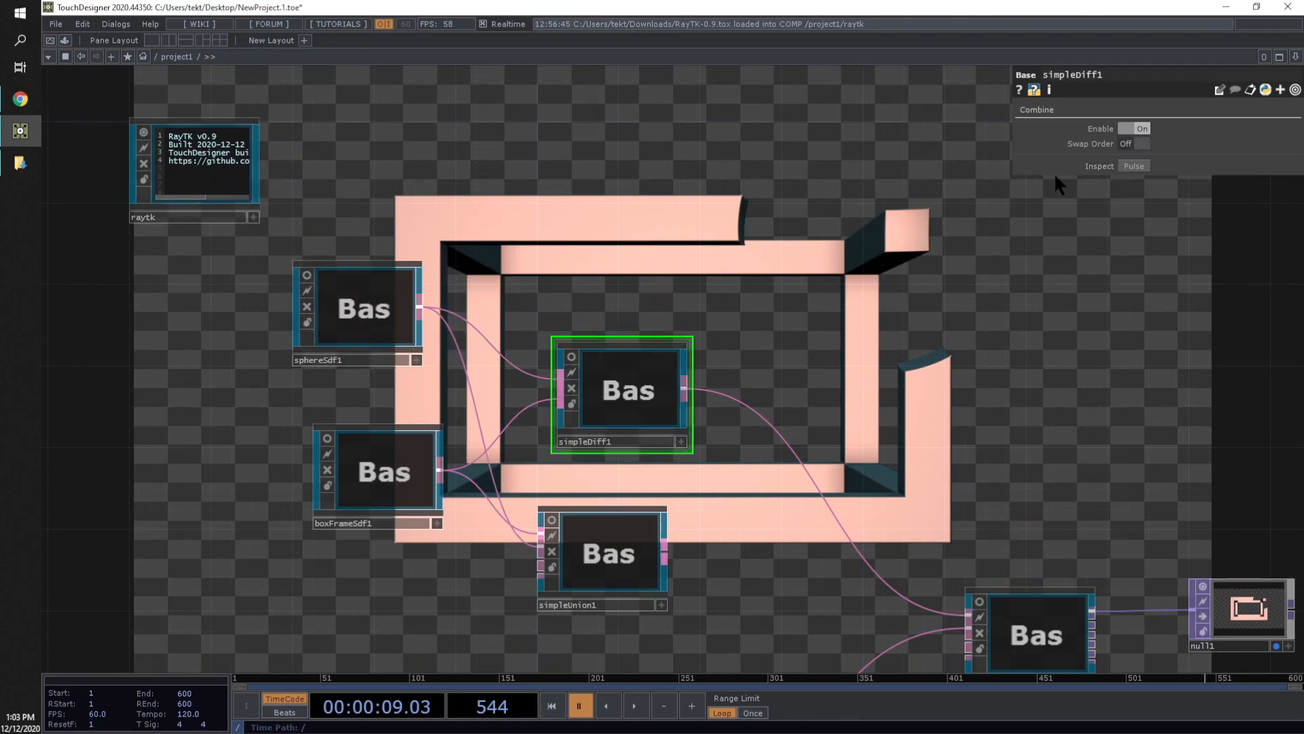
Turn on Swap Order for simpleDiff1
click(1136, 142)
click(1136, 143)
click(1136, 143)
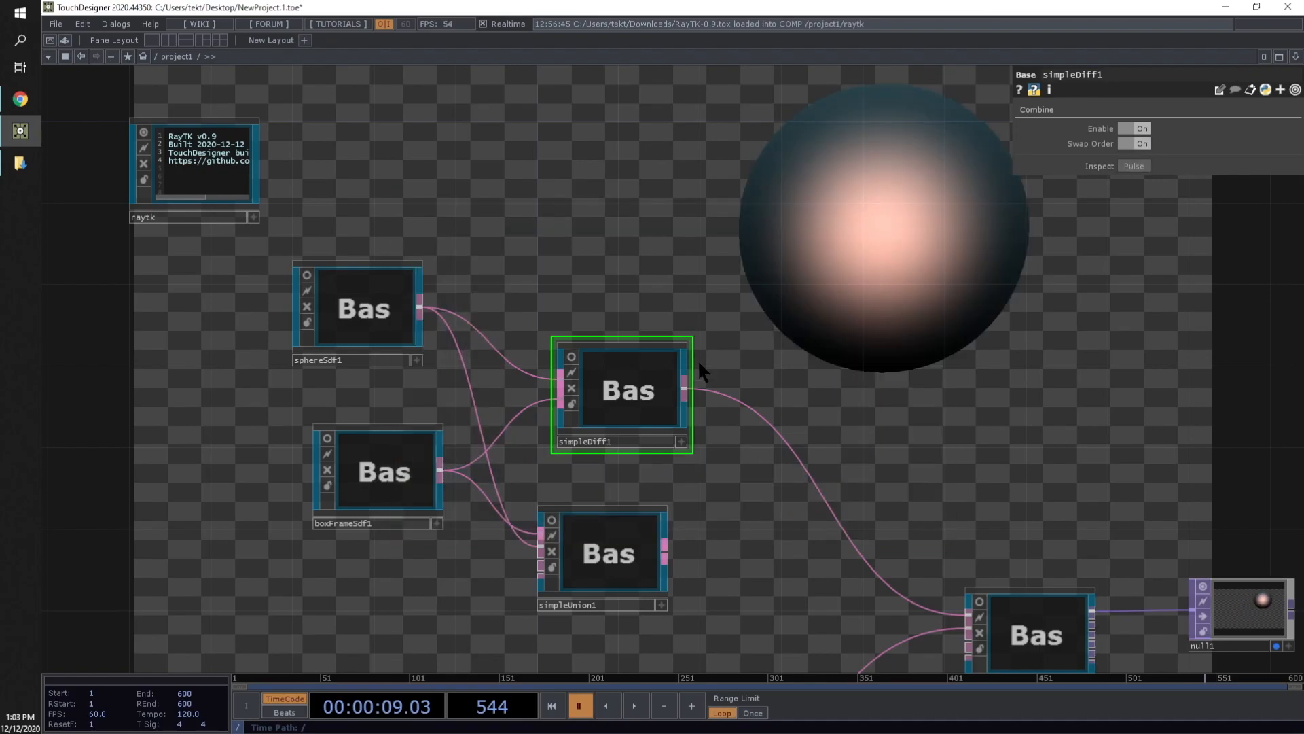
Set the X position of lookAtCamera1 to -3.25 to view the cut sphere from the side
drag(1064, 398, 884, 146)
click(387, 530)
drag(773, 282, 920, 431)
middle_drag(1119, 175, 1199, 163)
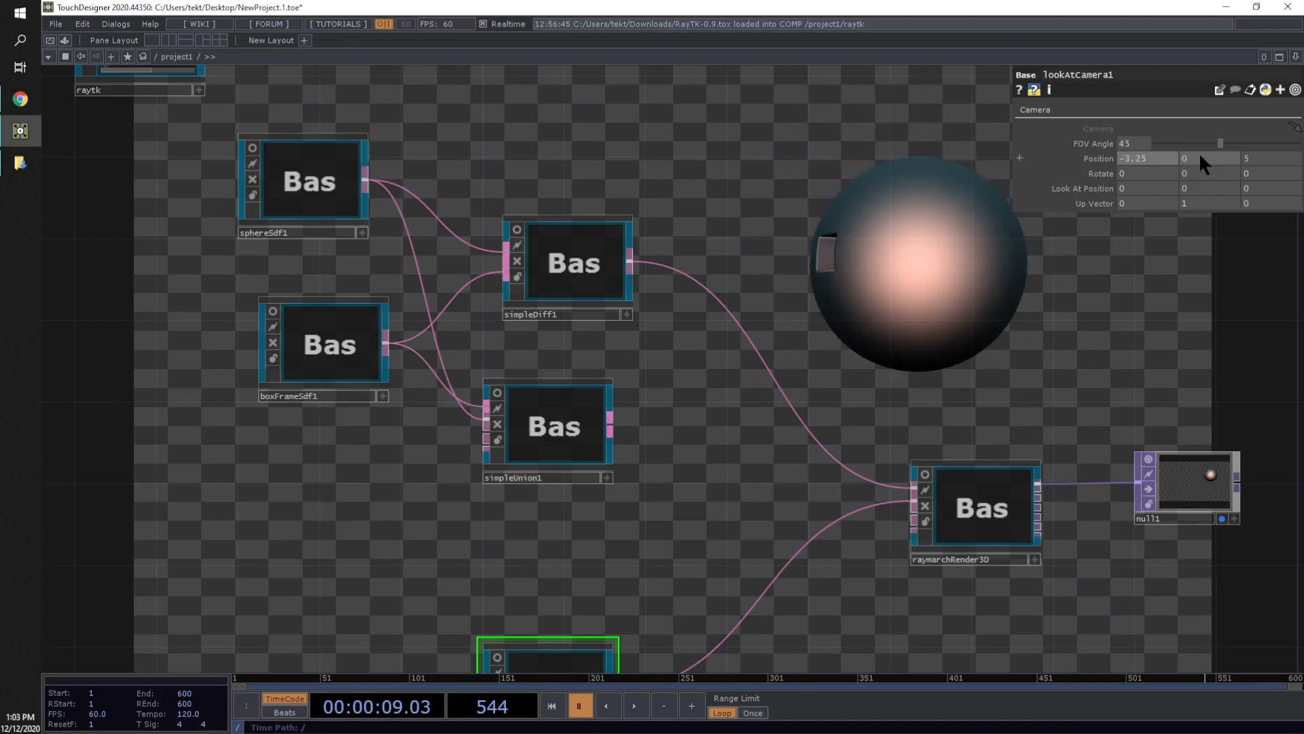
Set the FOV Angle of lookAtCamera1 to 37.9
drag(1221, 141, 1212, 141)
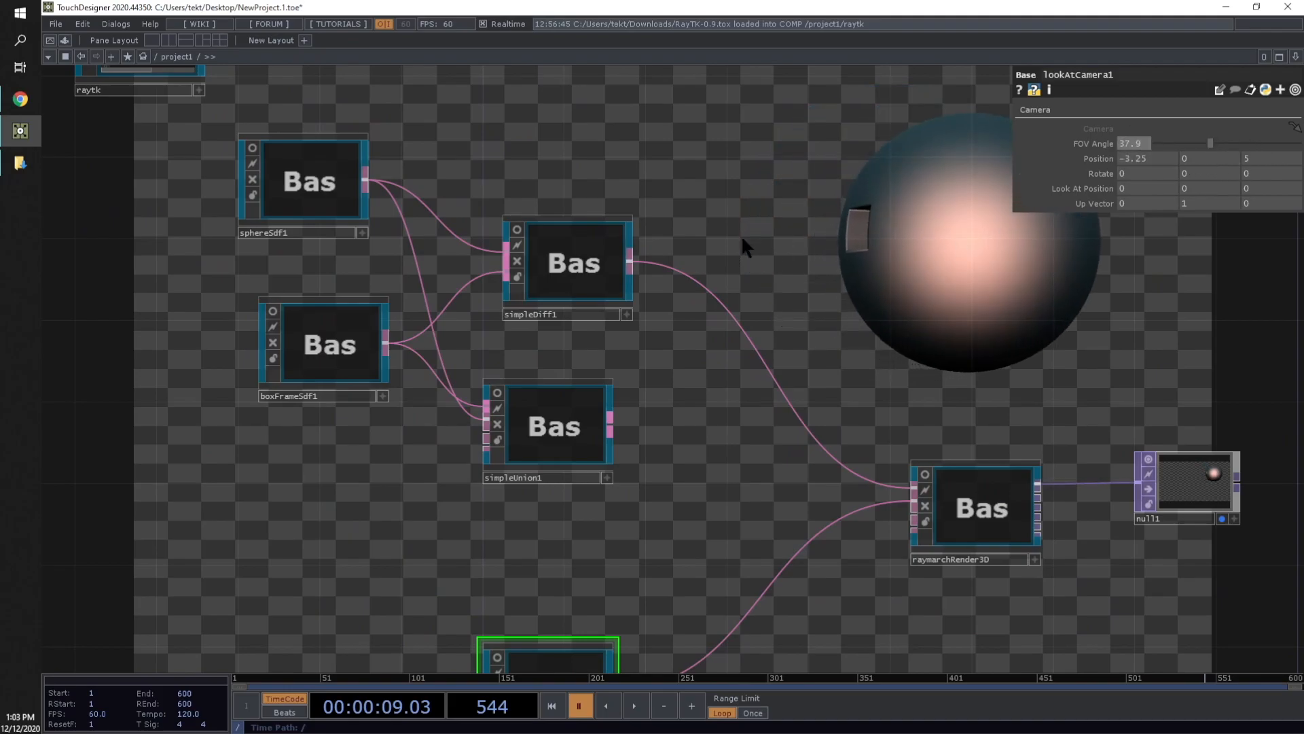
Turn off Swap Order for simpleDiff1 and align sphereSdf1 directly above boxFrameSdf1
drag(425, 332, 487, 394)
click(641, 326)
drag(391, 245, 408, 236)
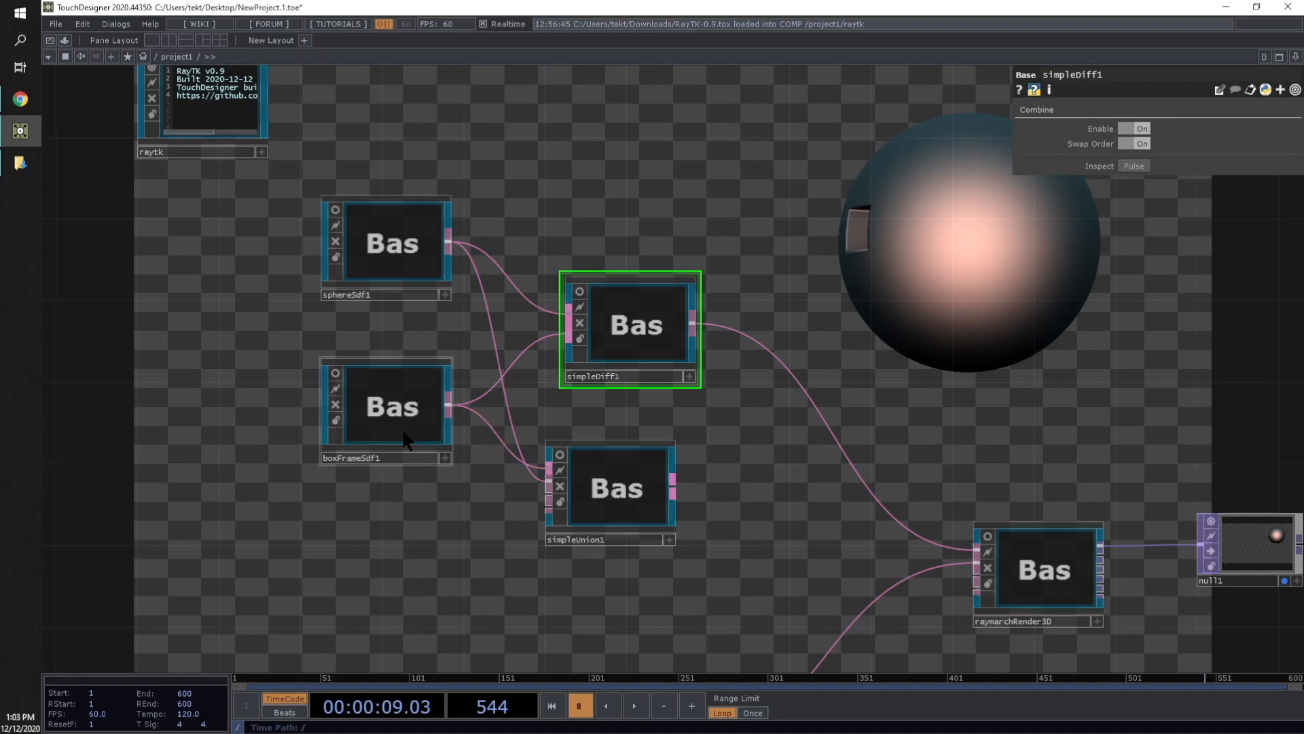
click(1134, 143)
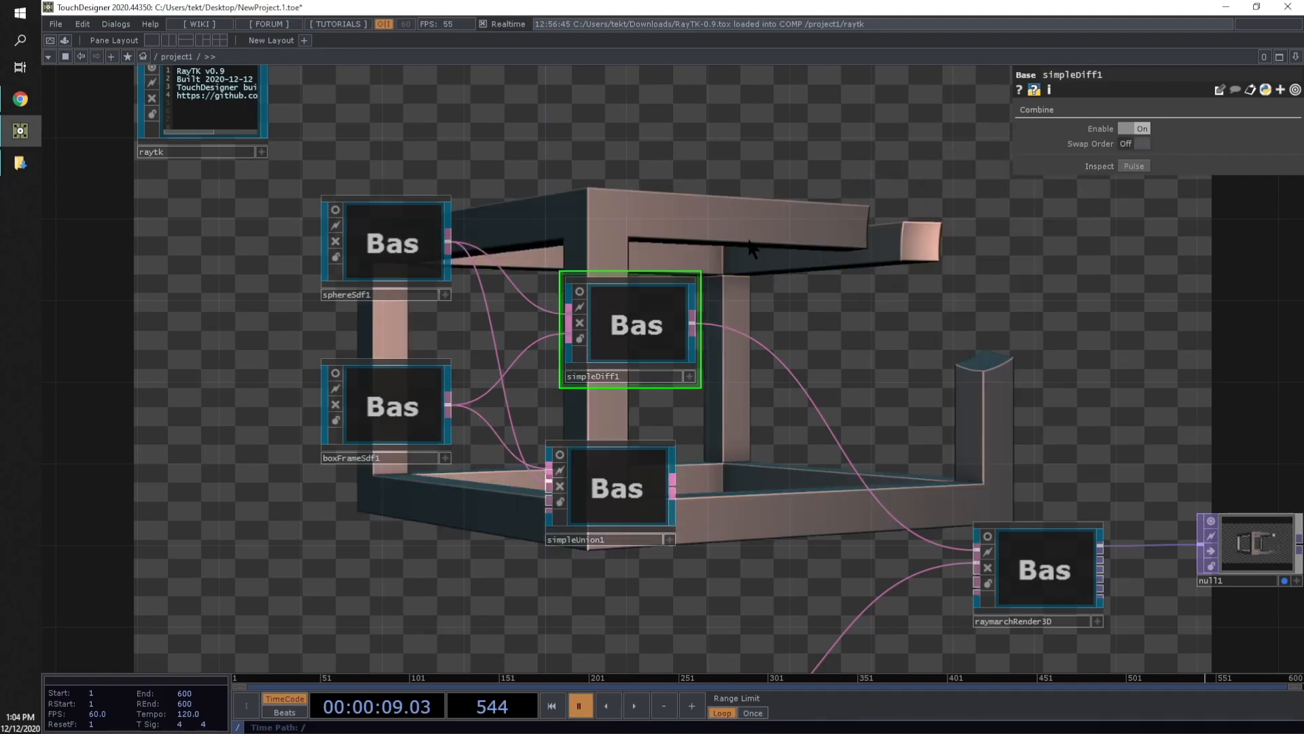
Delete the unused simpleUnion1 operator from the network
drag(1065, 365, 891, 266)
click(448, 425)
key(Delete)
drag(829, 226, 897, 332)
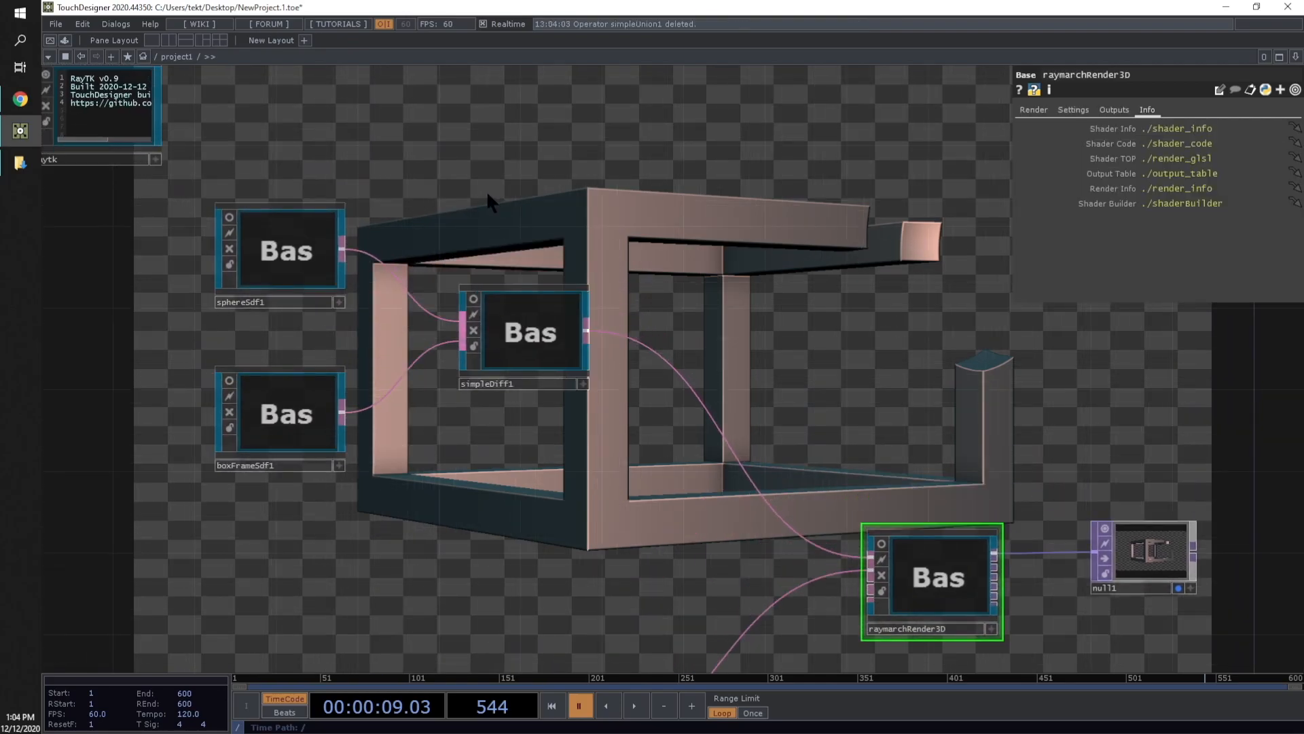
Add a simpleIntersect RayTK operator below simpleDiff1 and wire sphereSdf1 and boxFrameSdf1 into its inputs
key(alt+r)
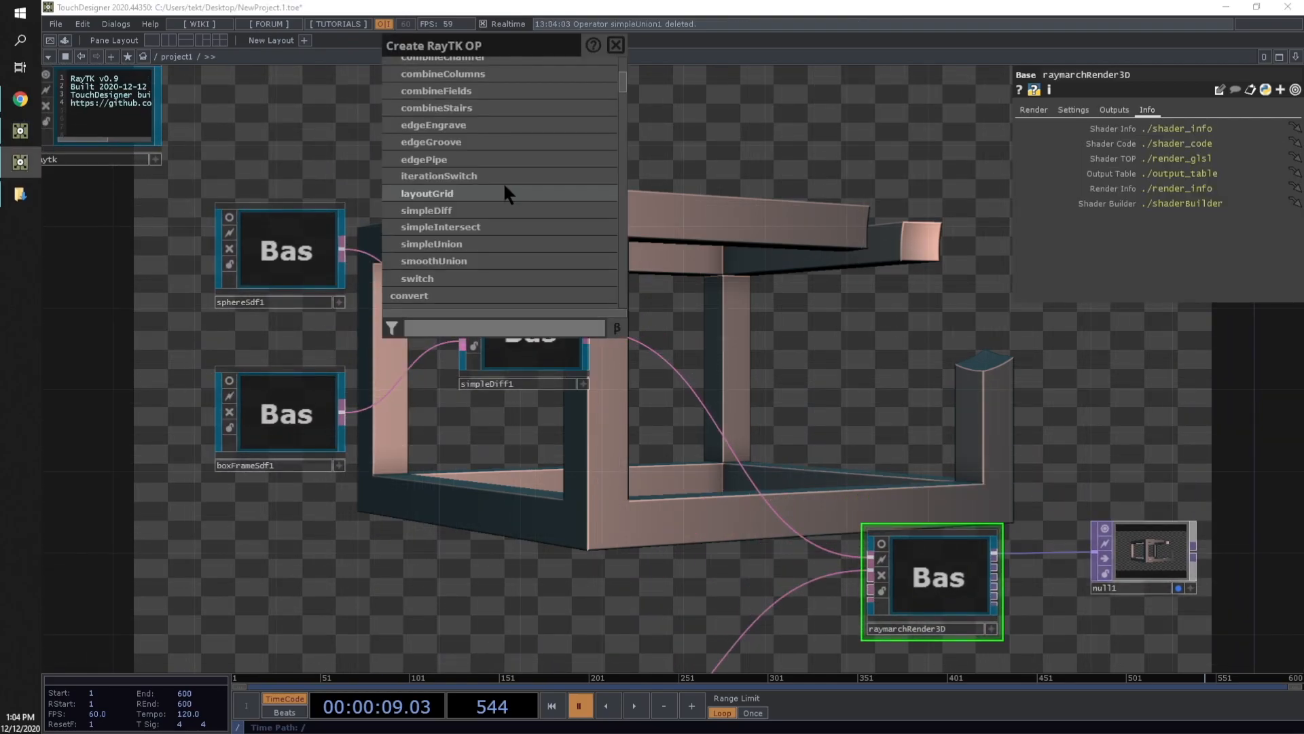
click(457, 226)
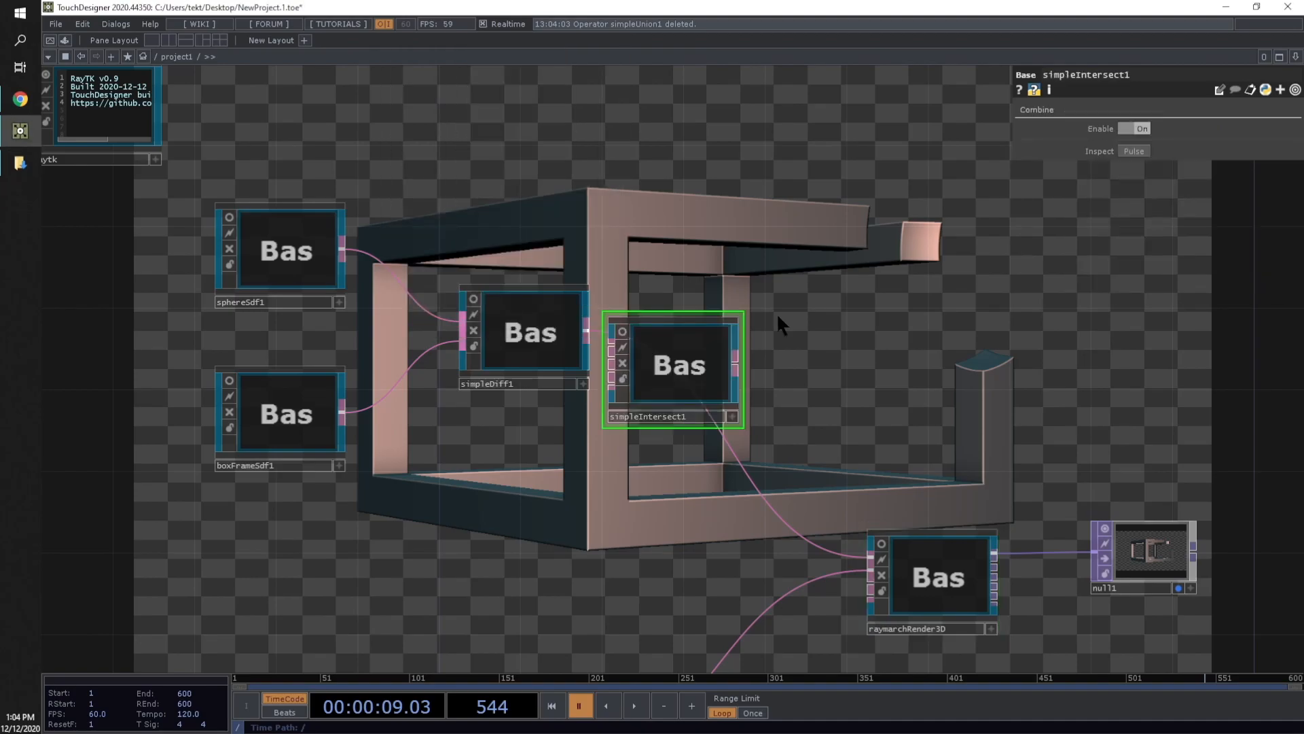
drag(718, 348, 604, 485)
drag(525, 481, 342, 249)
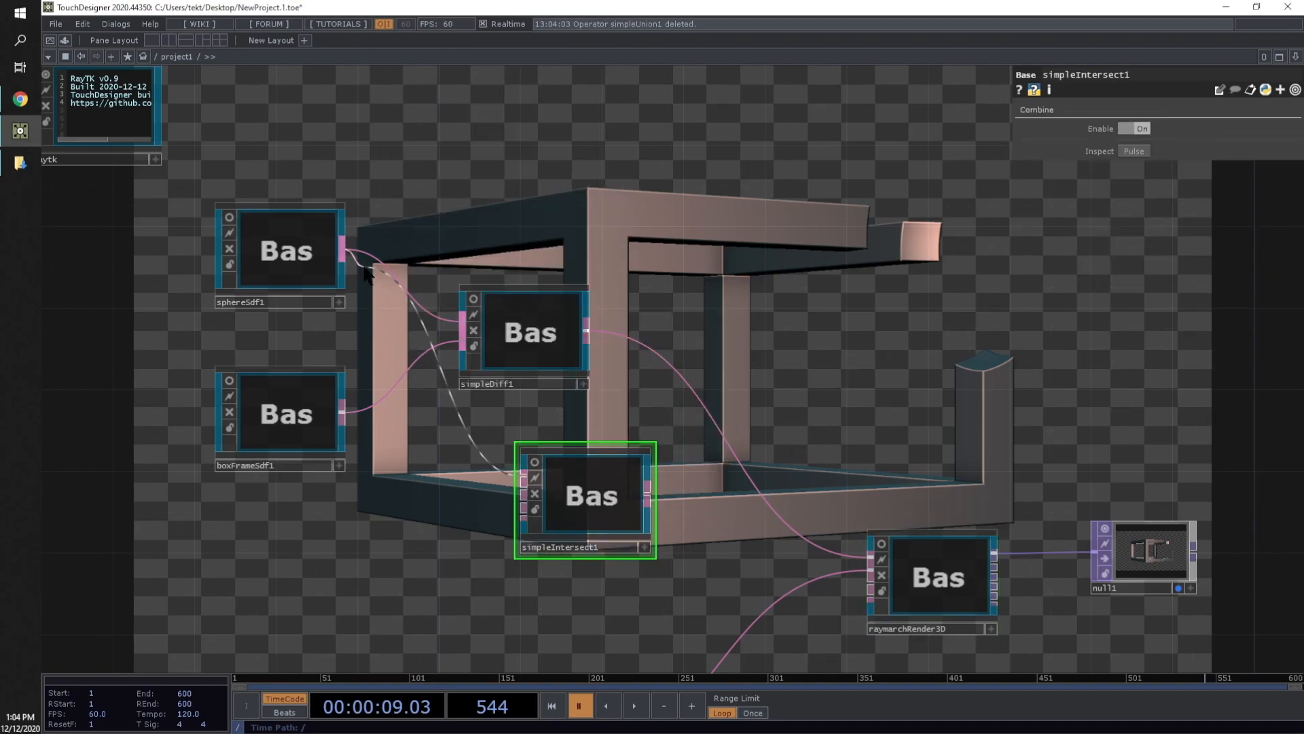
drag(342, 411, 524, 501)
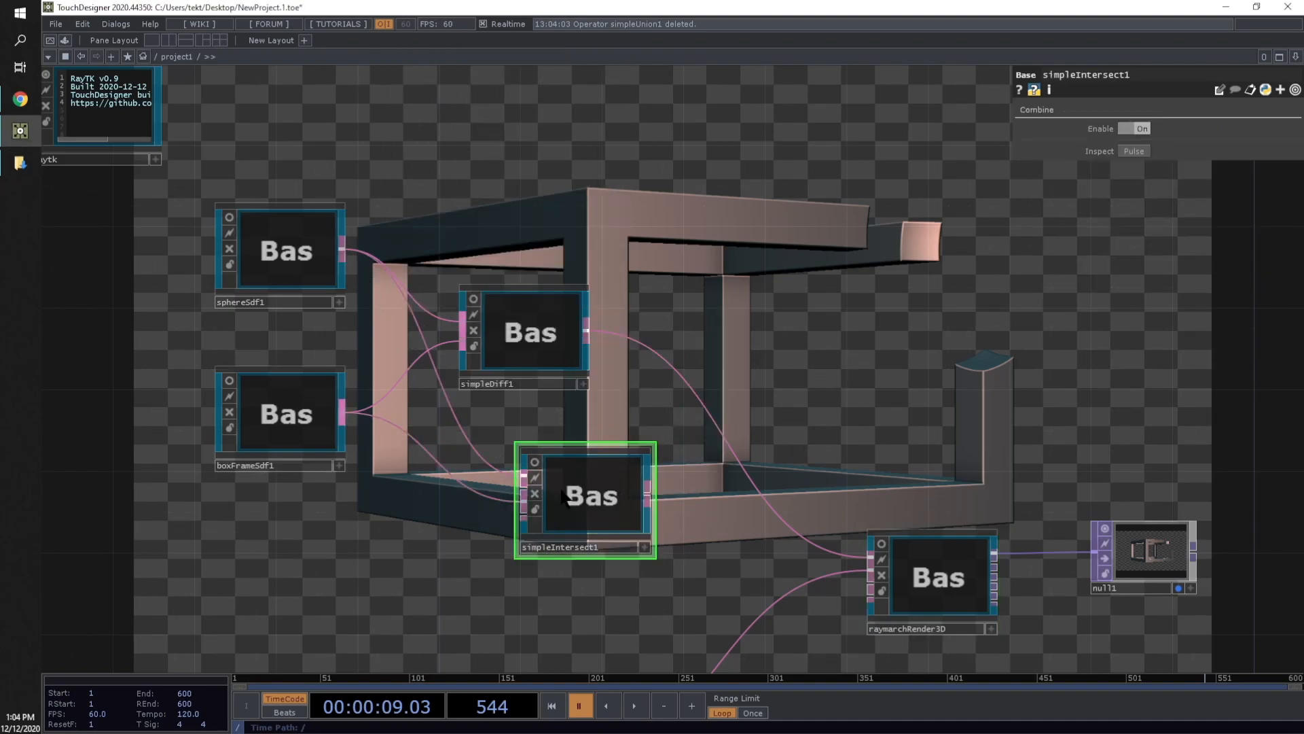
Feed simpleIntersect1 into raymarchRender3D in place of simpleDiff1, and delete simpleDiff1
drag(646, 489, 714, 442)
click(565, 324)
key(Delete)
click(609, 524)
drag(607, 513, 587, 390)
drag(745, 315, 866, 215)
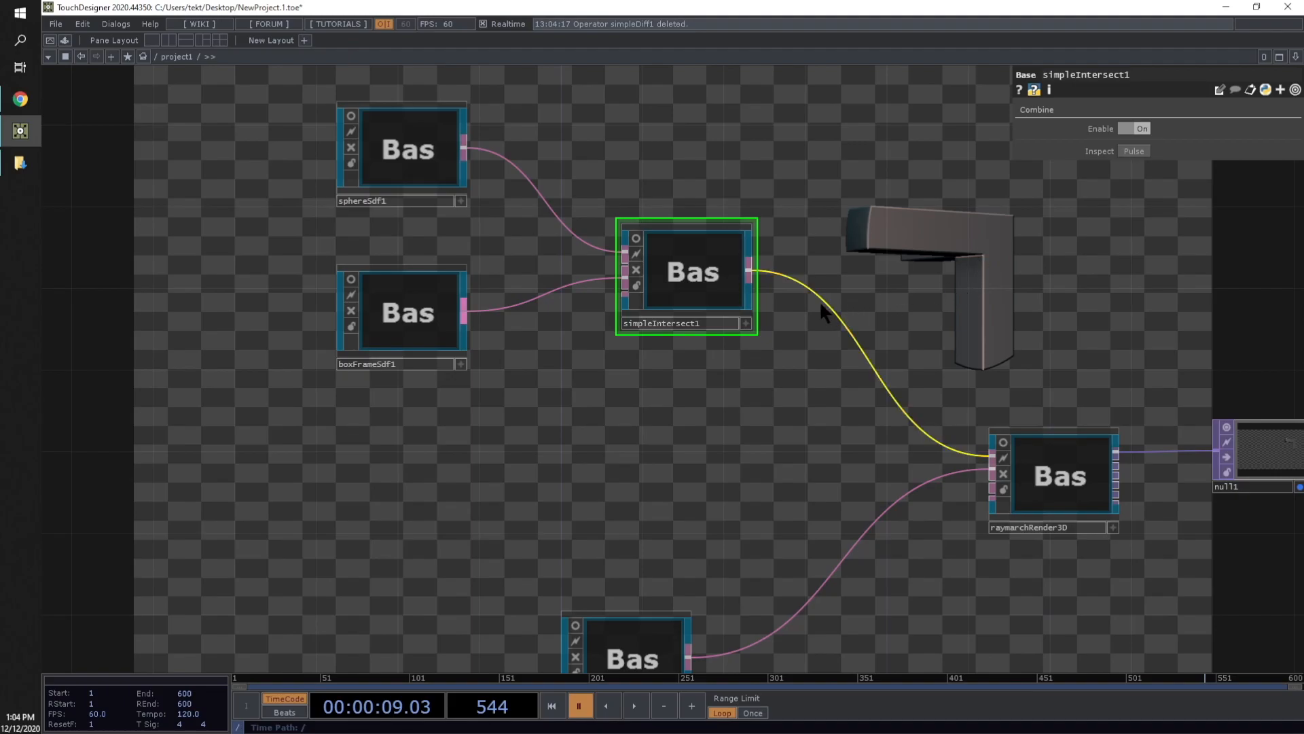
Add a smoothUnion RayTK operator above simpleIntersect1 and wire sphereSdf1 and boxFrameSdf1 into it
key(alt+r)
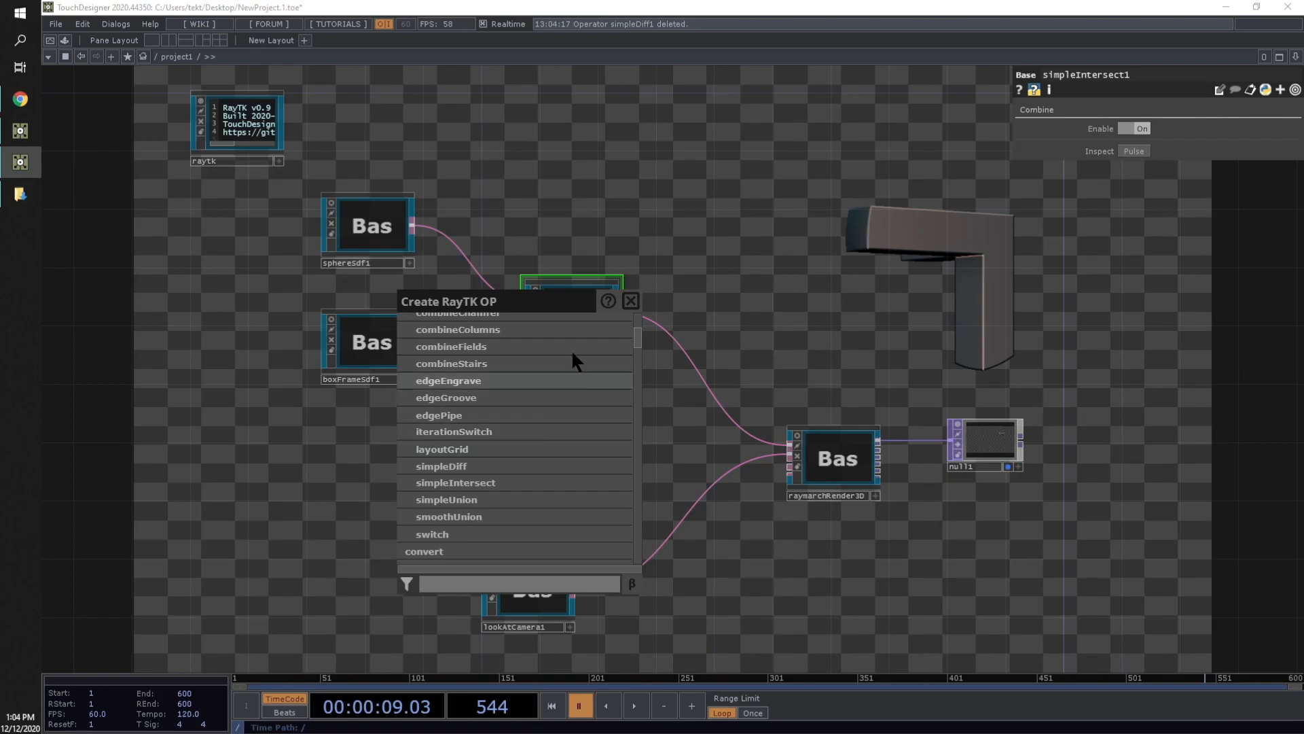
drag(514, 301, 814, 105)
scroll(785, 275, up, 1)
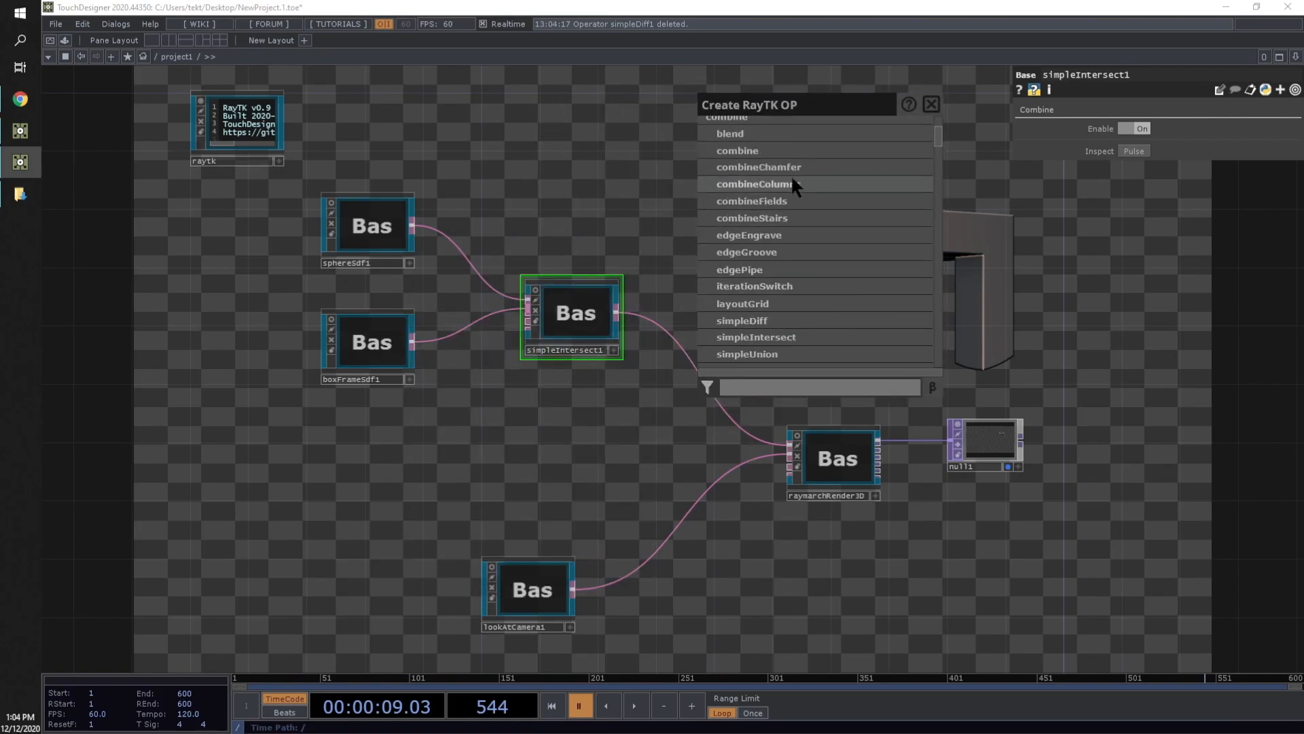
scroll(790, 299, down, 2)
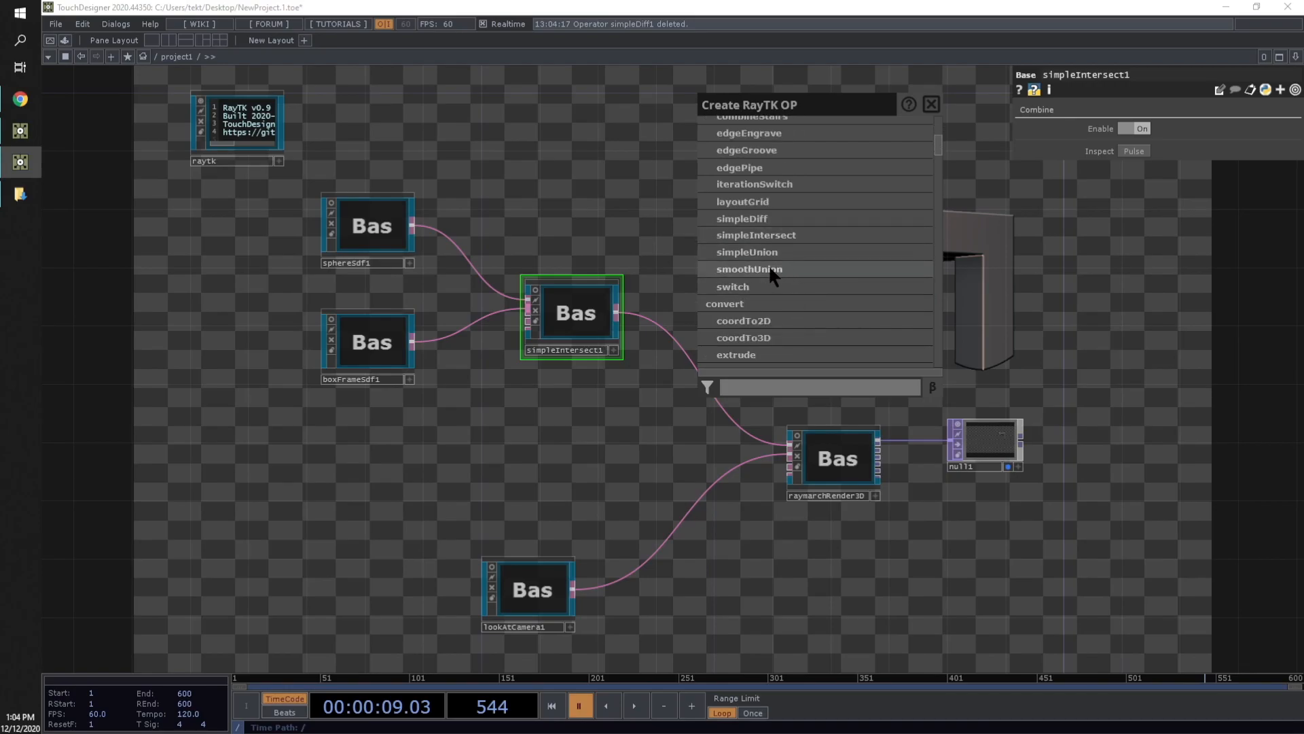
click(772, 269)
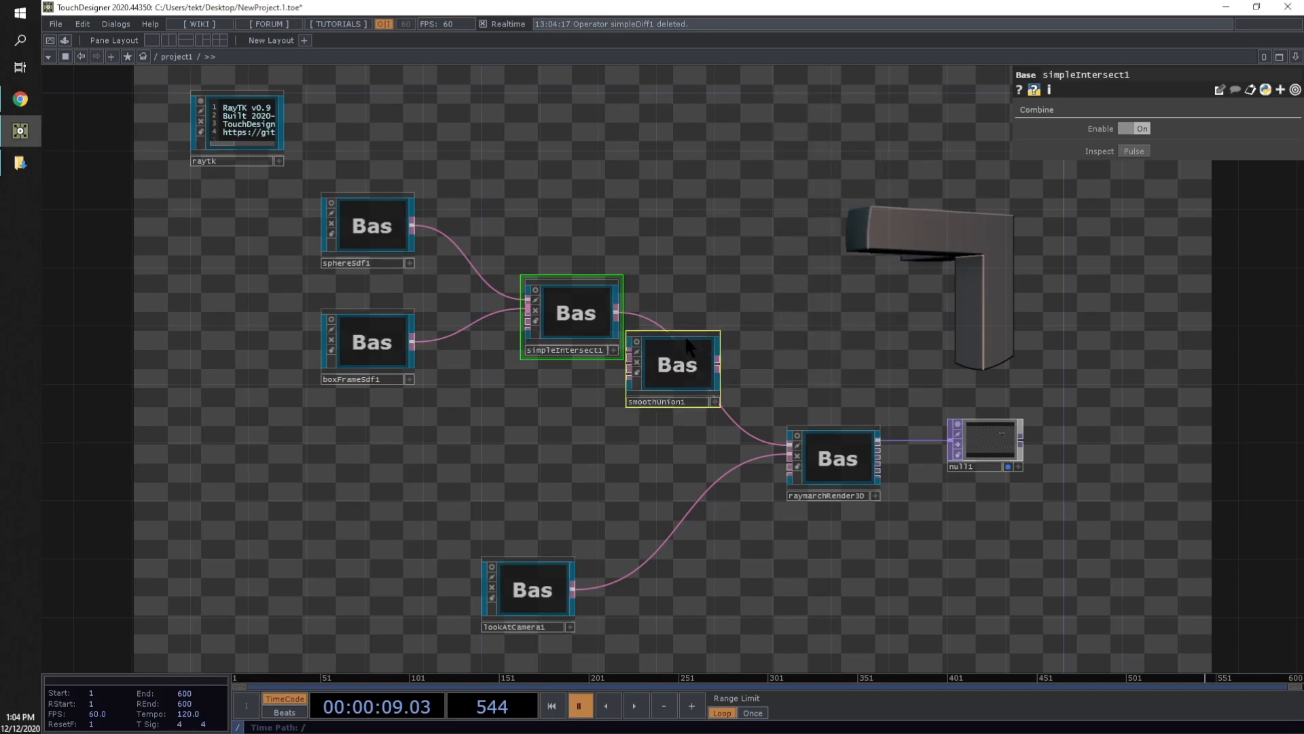
click(573, 238)
drag(412, 226, 529, 217)
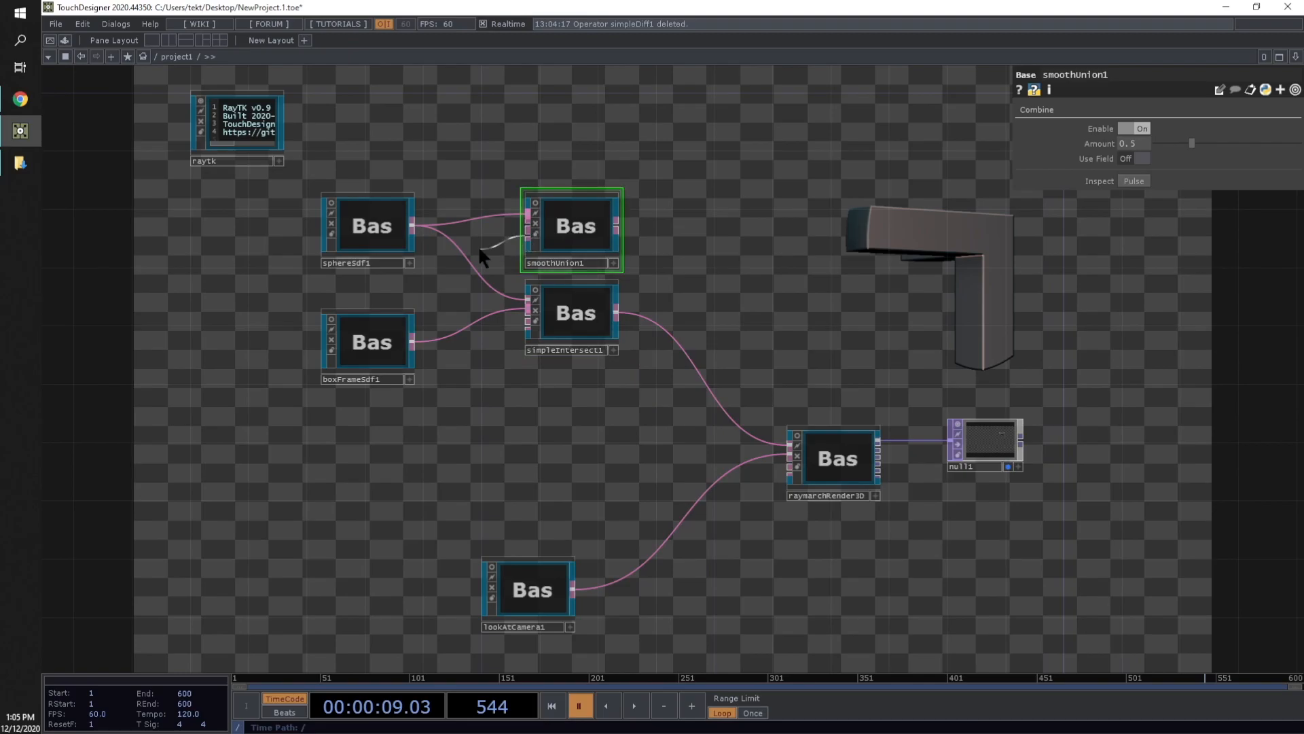
drag(528, 228, 412, 342)
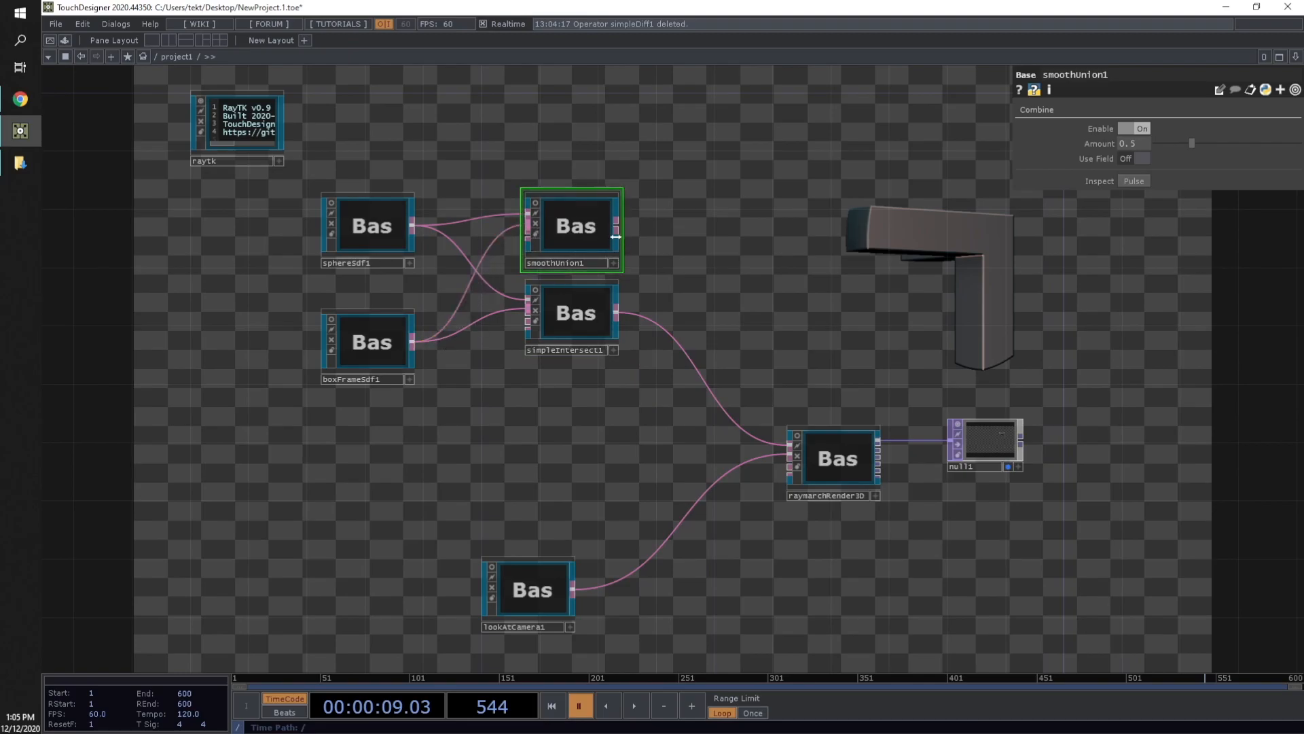
Route smoothUnion1 into raymarchRender3D in place of simpleIntersect1, and delete simpleIntersect1
drag(617, 227, 649, 339)
click(572, 315)
key(Delete)
drag(587, 254, 572, 297)
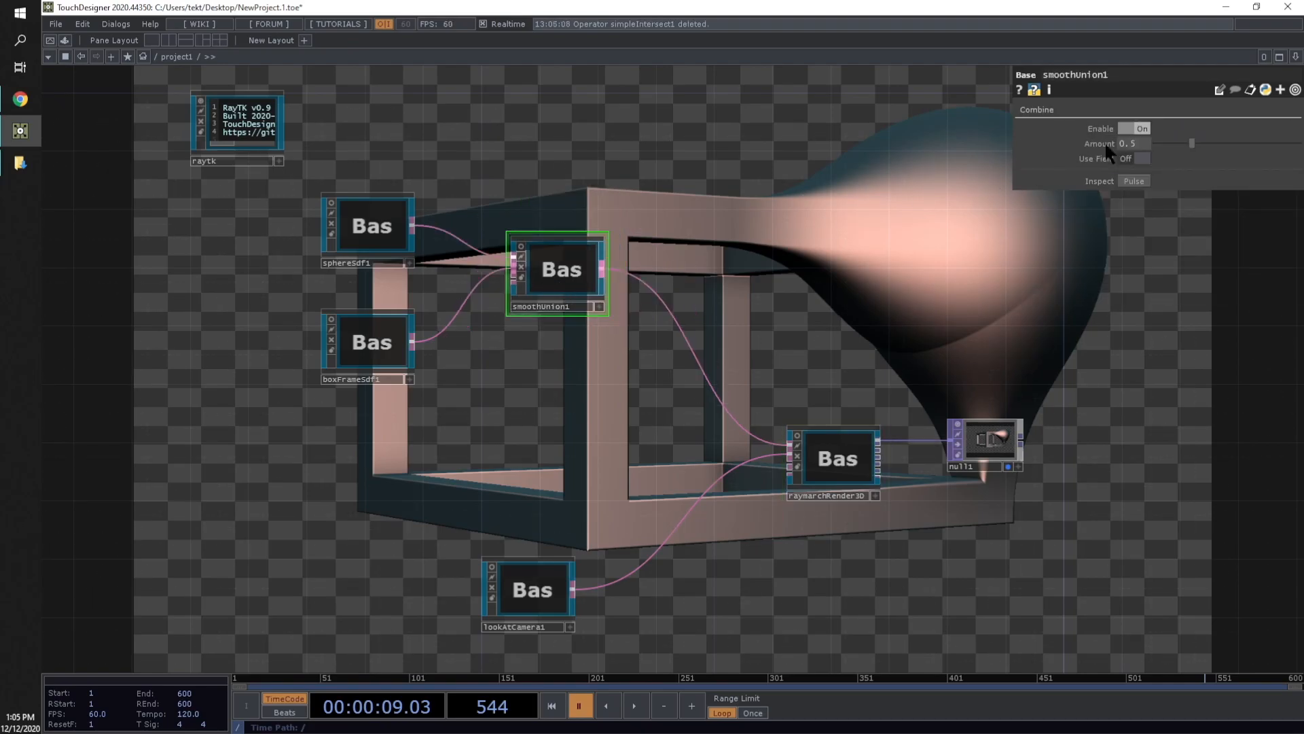
Lower the Amount of smoothUnion1 to 0, then raise it to 0.238
drag(1193, 141, 1156, 152)
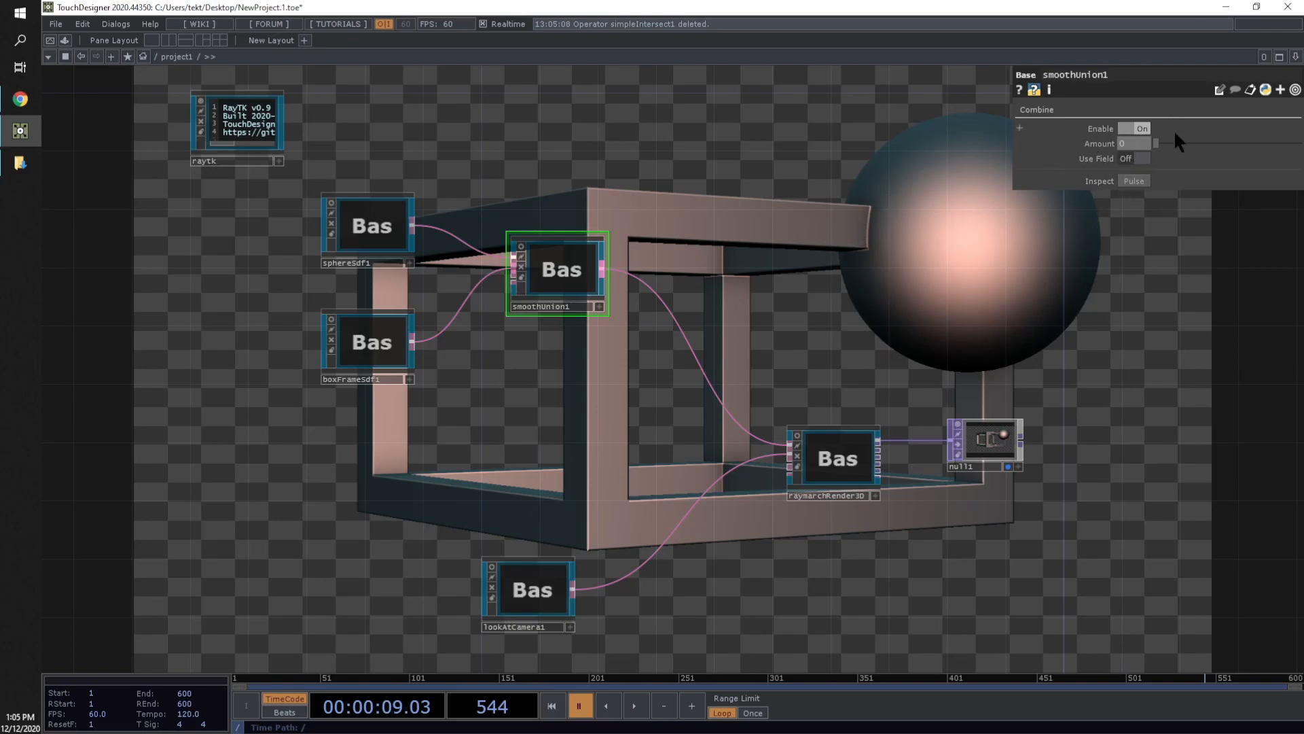
mouse_move(1156, 140)
mouse_down()
mouse_move(1184, 144)
mouse_move(1155, 159)
mouse_move(1168, 161)
mouse_up()
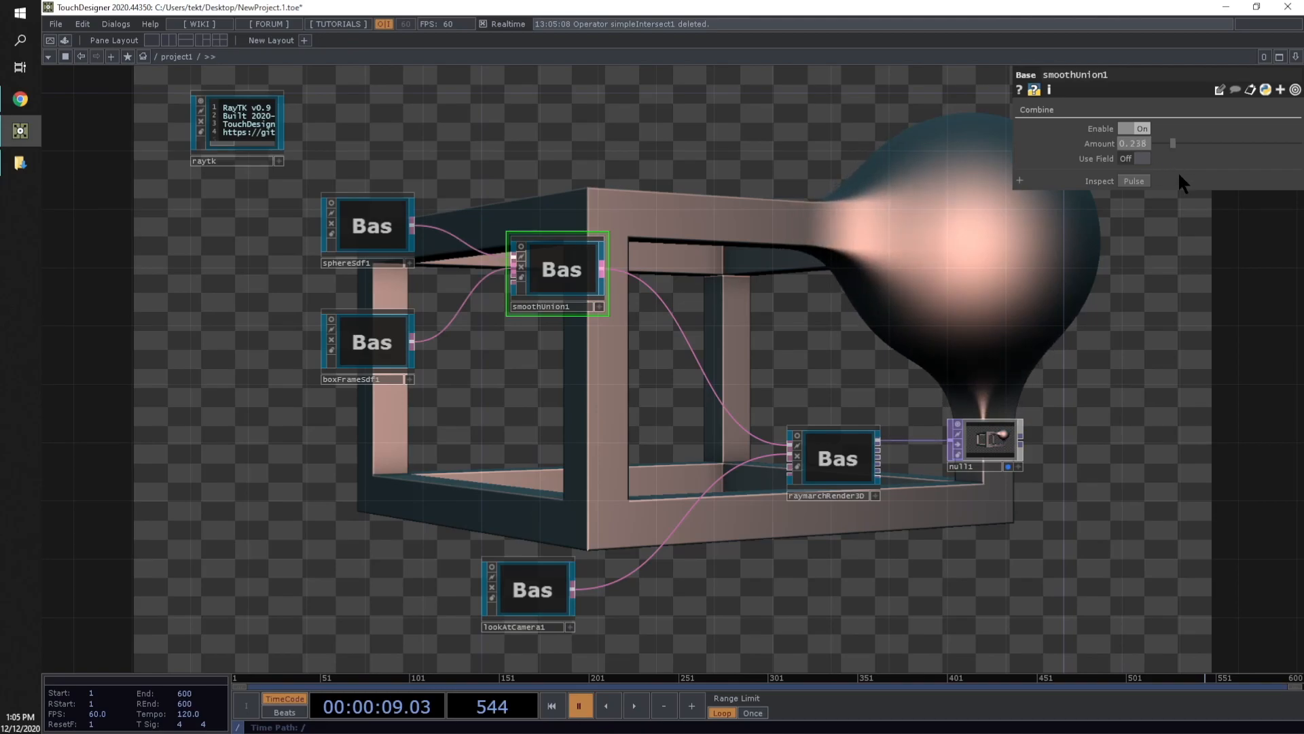
Add a combineStairs RayTK operator beside the two SDFs and move smoothUnion1 down to make room
drag(881, 180, 1040, 225)
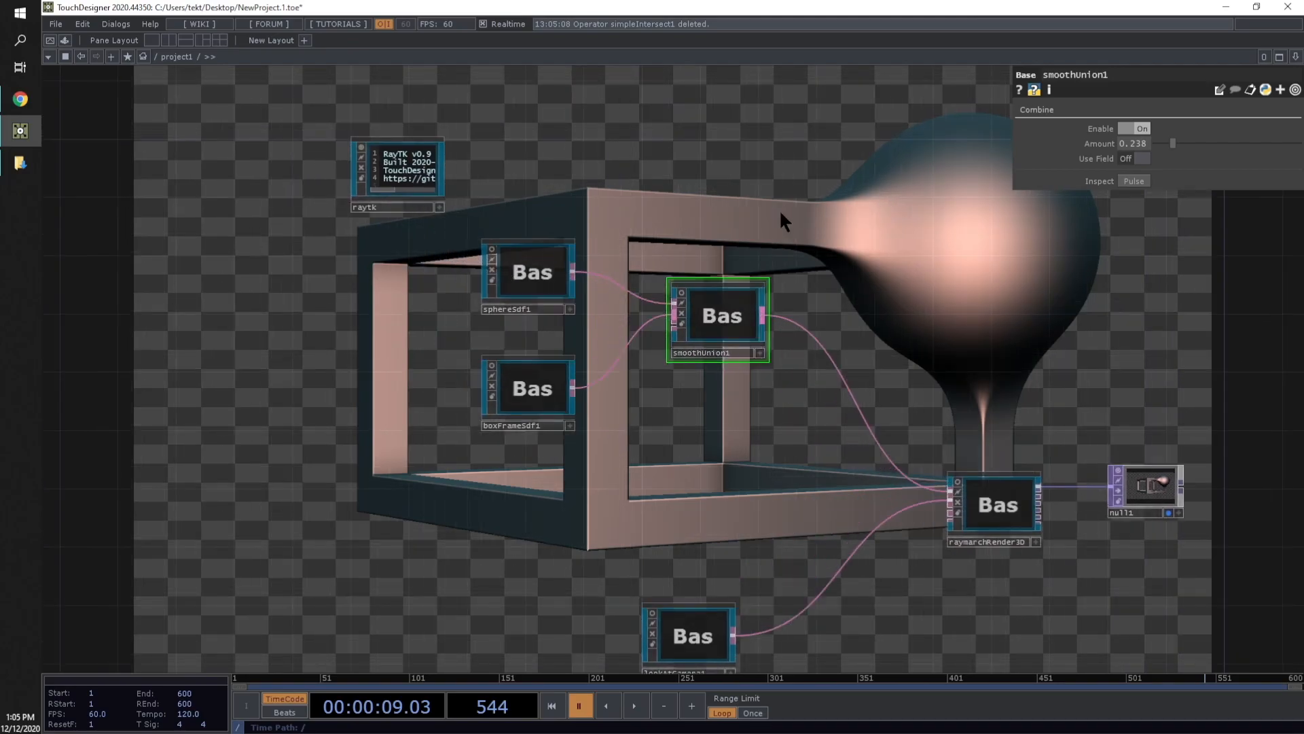
scroll(779, 208, up, 2)
key(alt+r)
scroll(686, 279, up, 3)
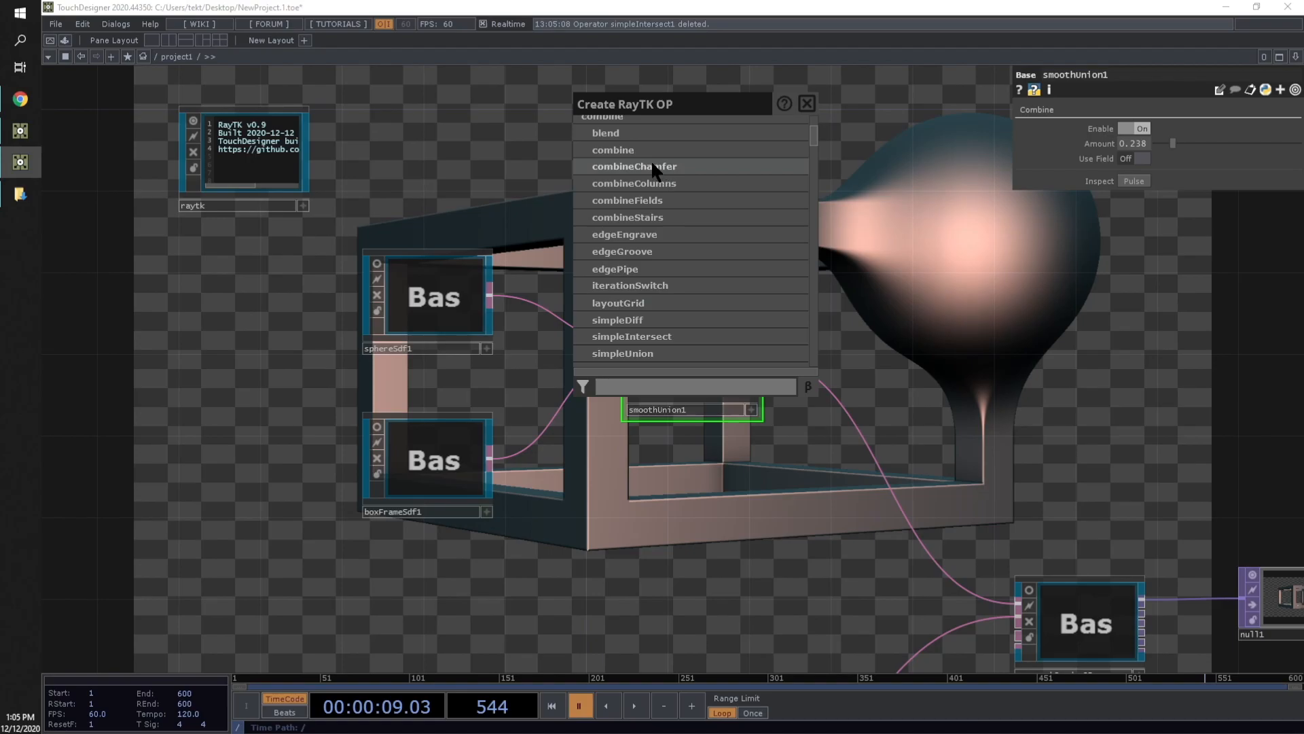
click(650, 214)
drag(705, 385, 742, 565)
Wire sphereSdf1 and boxFrameSdf1 into combineStairs1 and place smoothUnion1 just below it
click(612, 344)
click(490, 295)
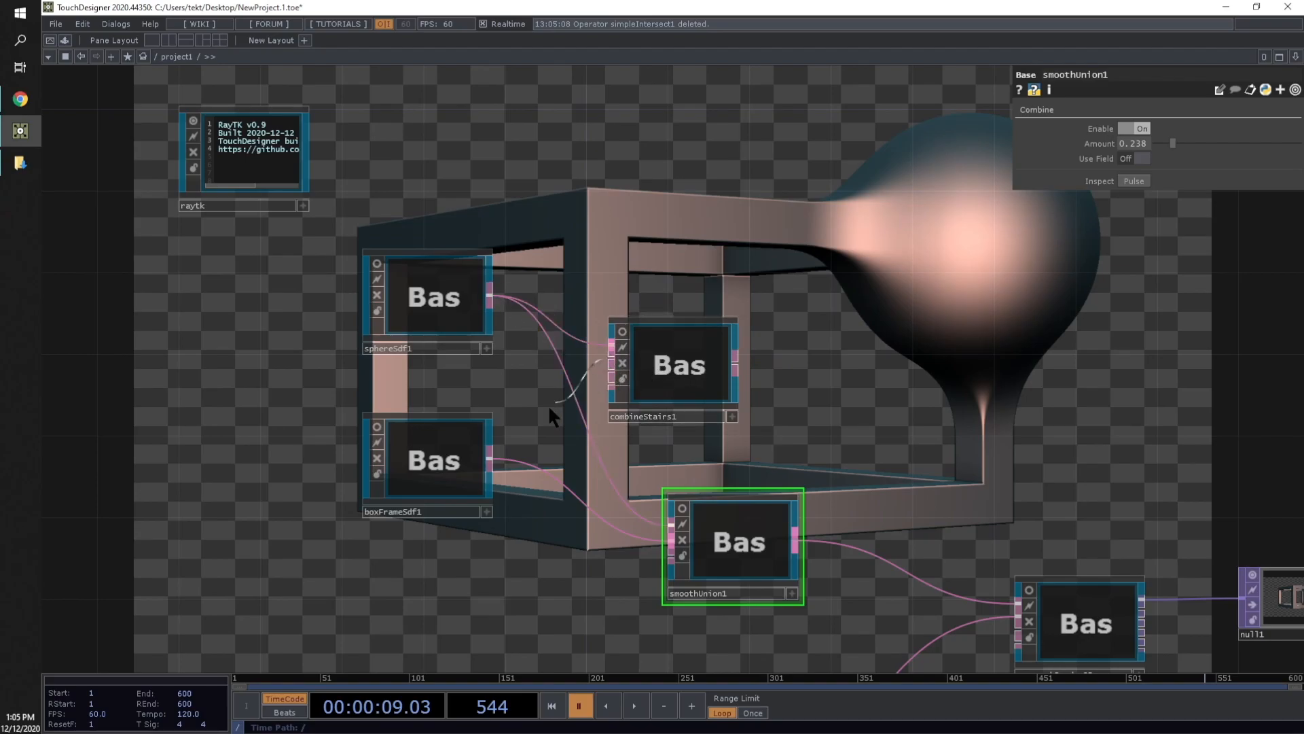
click(611, 360)
click(490, 459)
drag(740, 567, 660, 527)
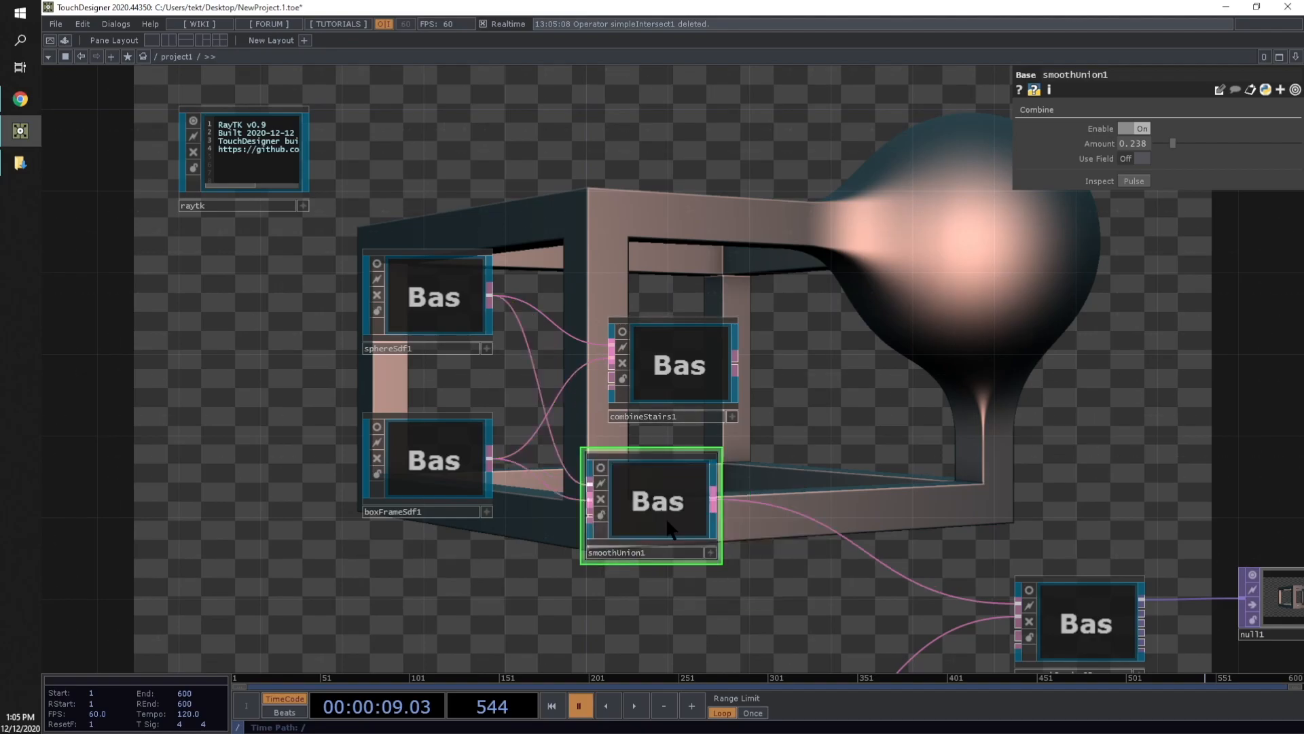
Connect the output of combineStairs1 to raymarchRender3D, replacing the smoothUnion1 connection
click(663, 377)
drag(921, 402, 667, 297)
click(632, 300)
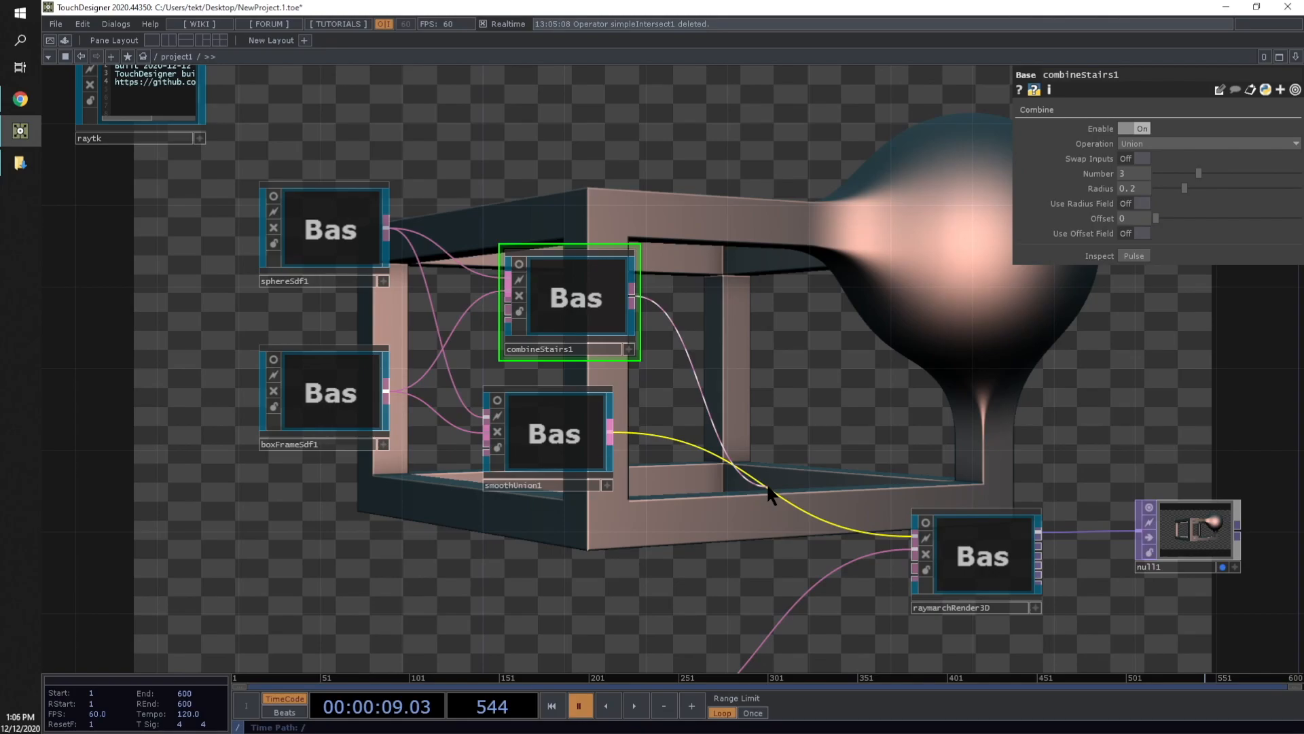
click(768, 485)
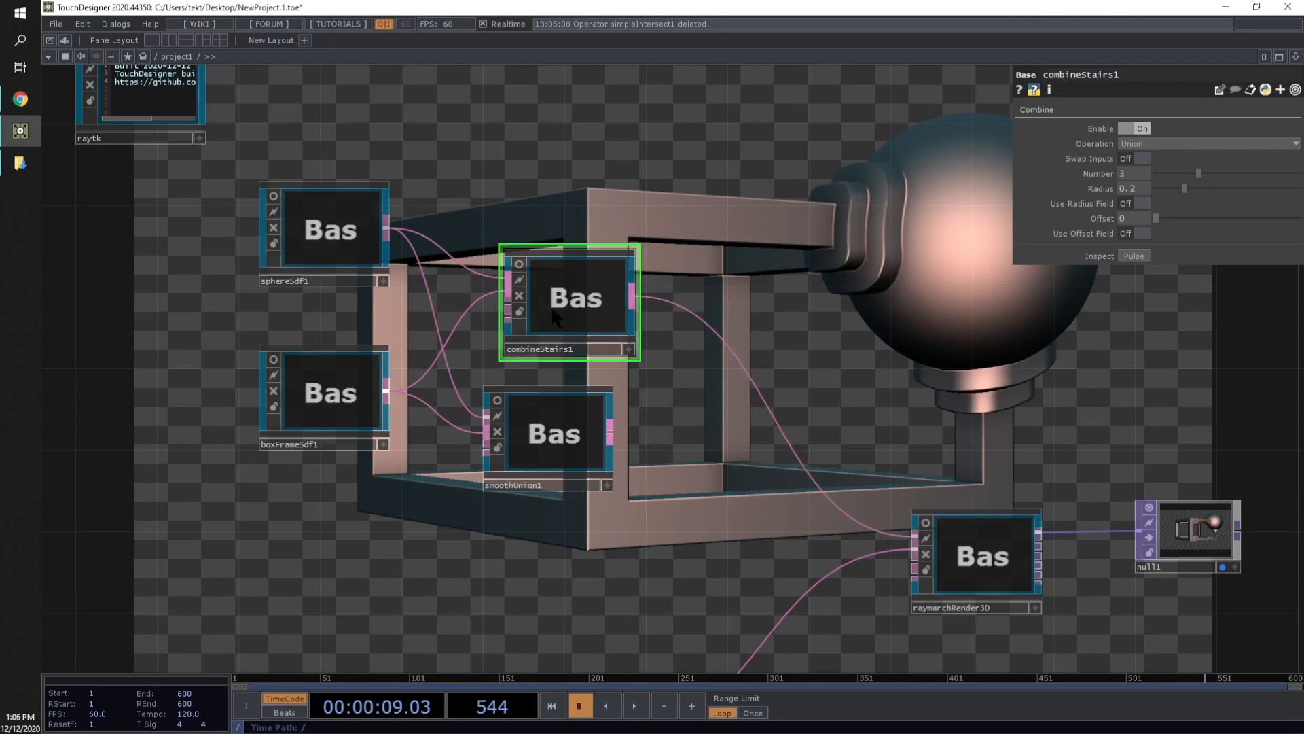
Try the Intersect operation on combineStairs1
click(556, 440)
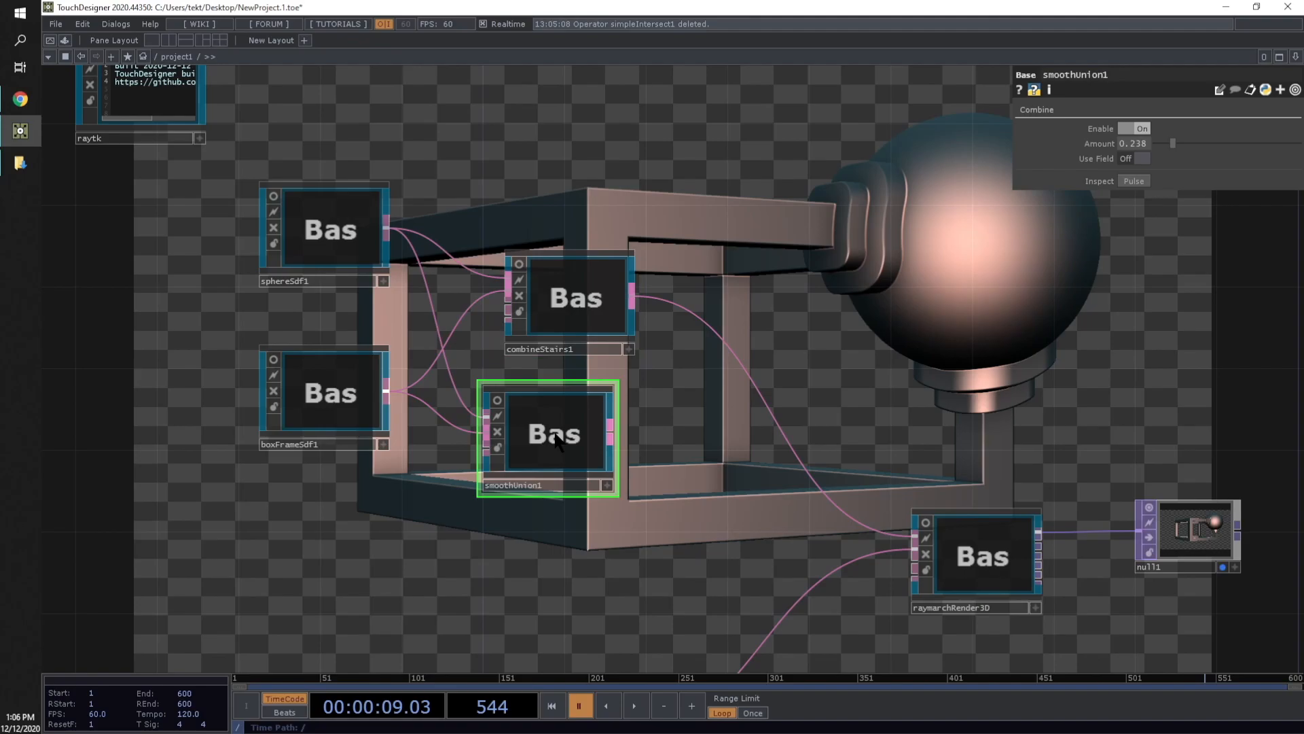
scroll(670, 335, up, 5)
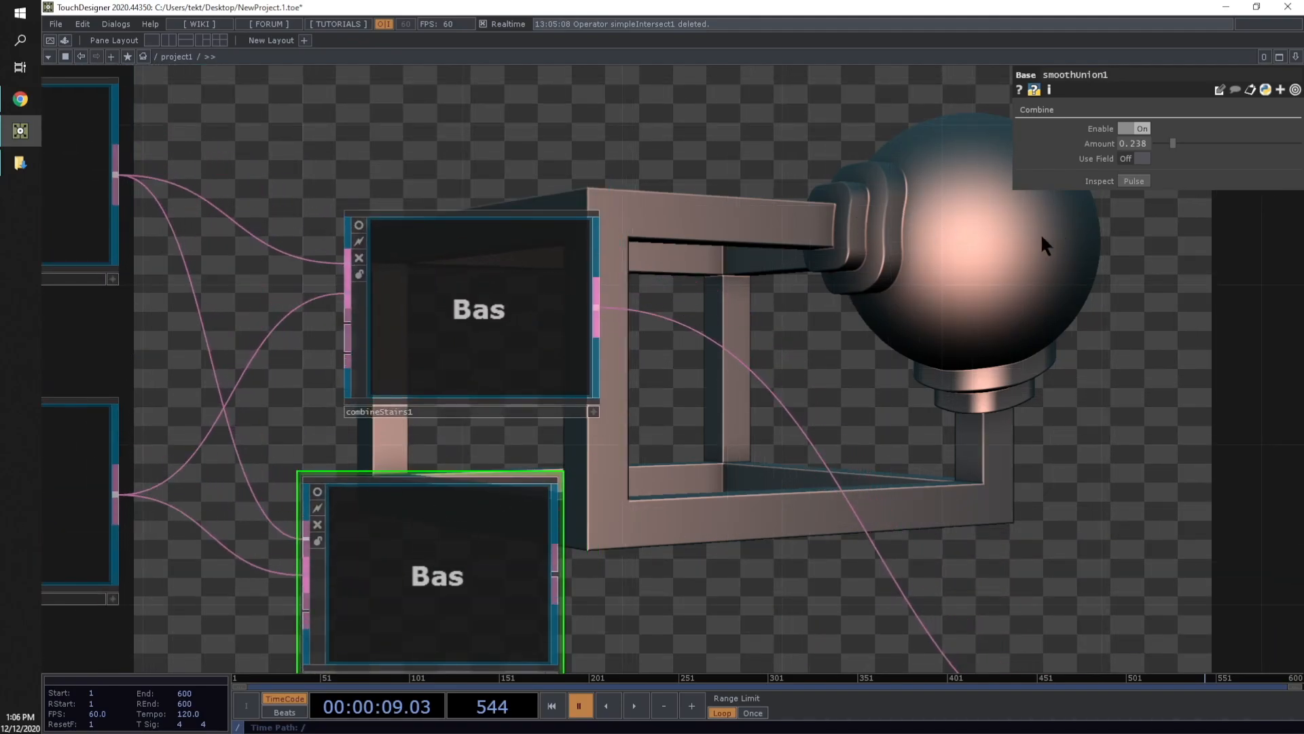
click(500, 311)
drag(841, 289, 696, 358)
drag(821, 419, 679, 424)
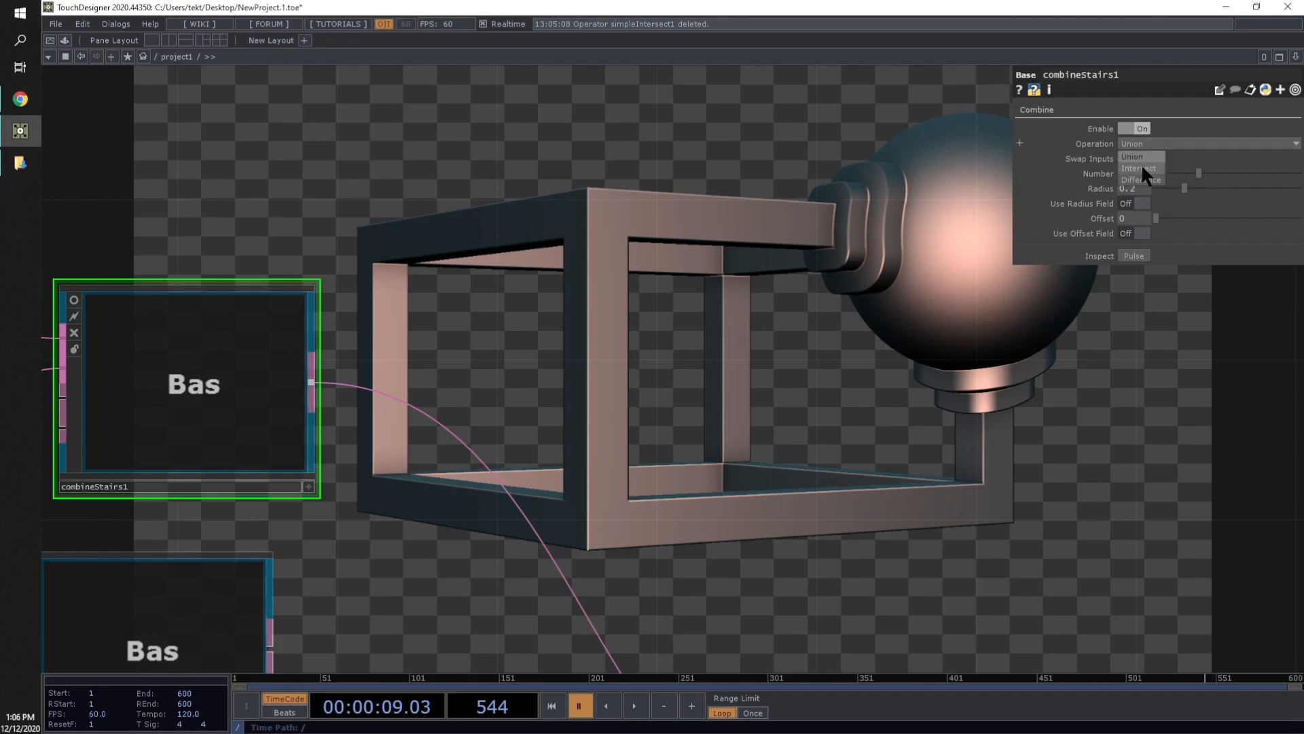
click(1142, 169)
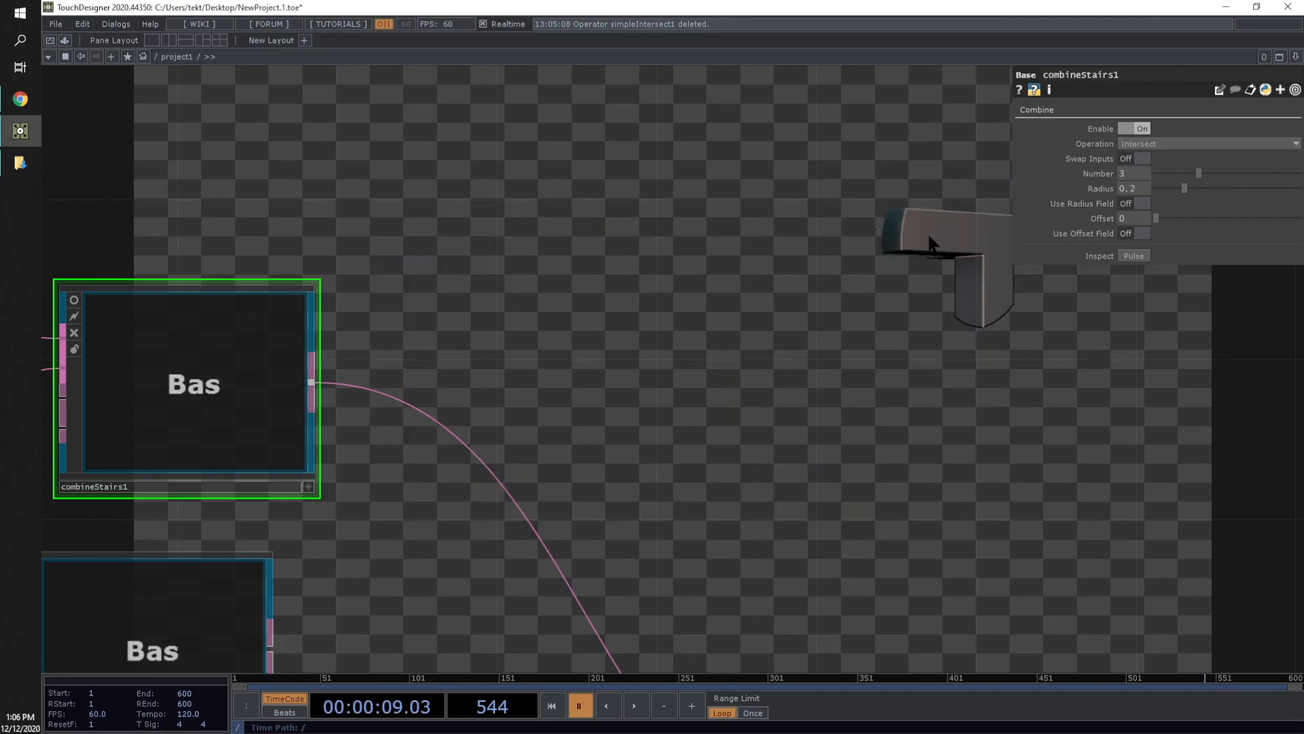
Try the Difference operation on combineStairs1, then return the operation to Union
click(1193, 142)
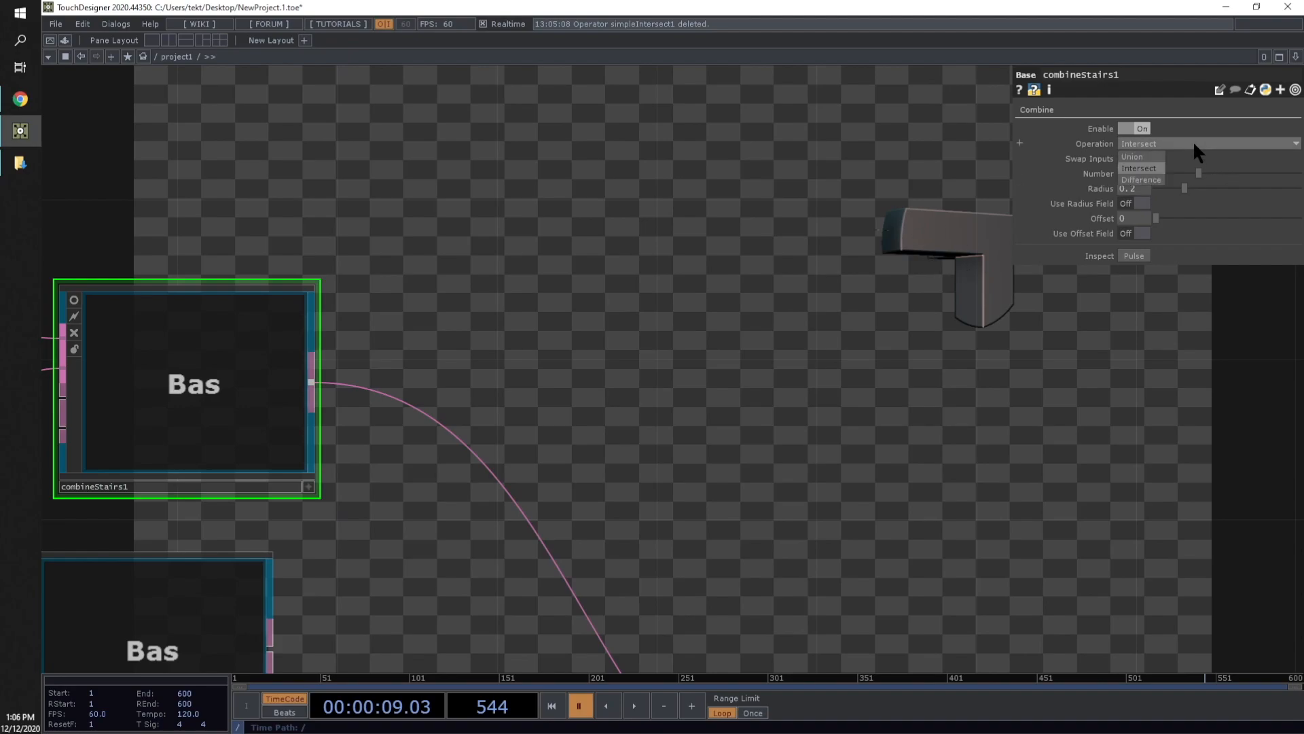
click(1141, 179)
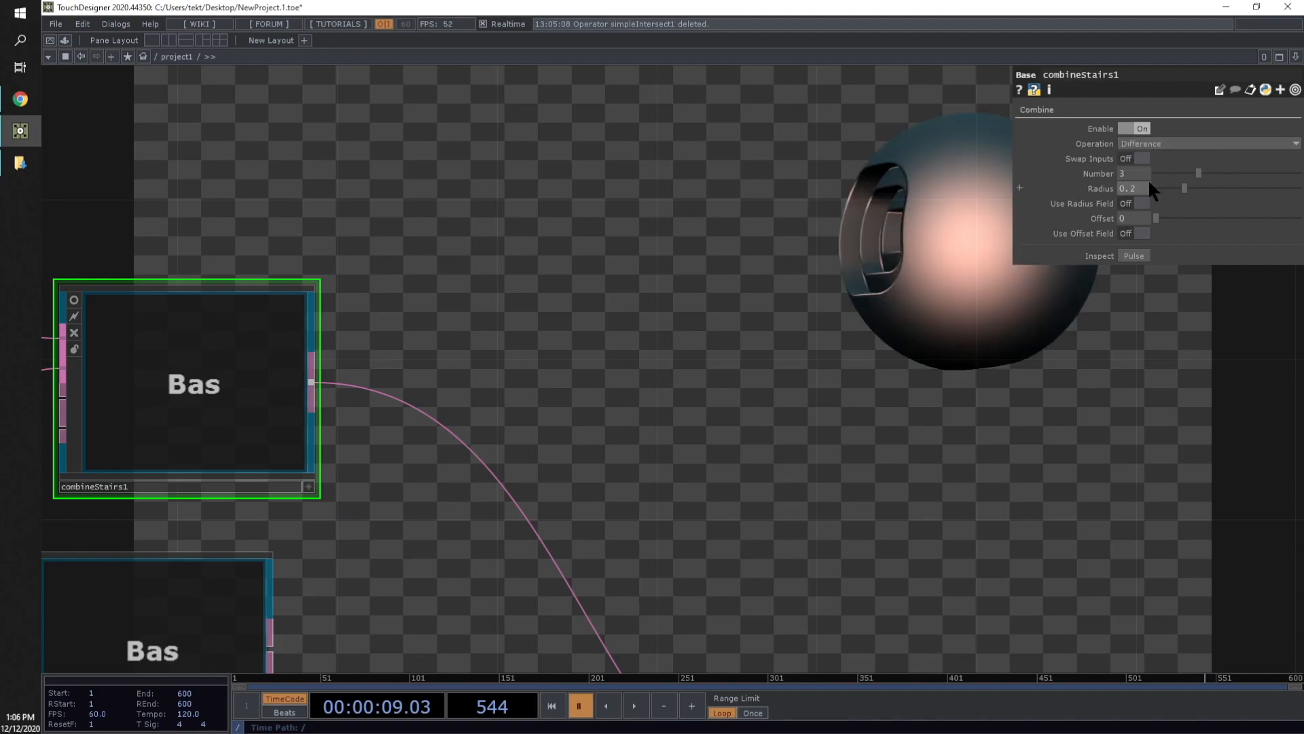
click(1219, 145)
click(1218, 144)
click(1139, 157)
click(1139, 156)
click(1140, 142)
click(1141, 156)
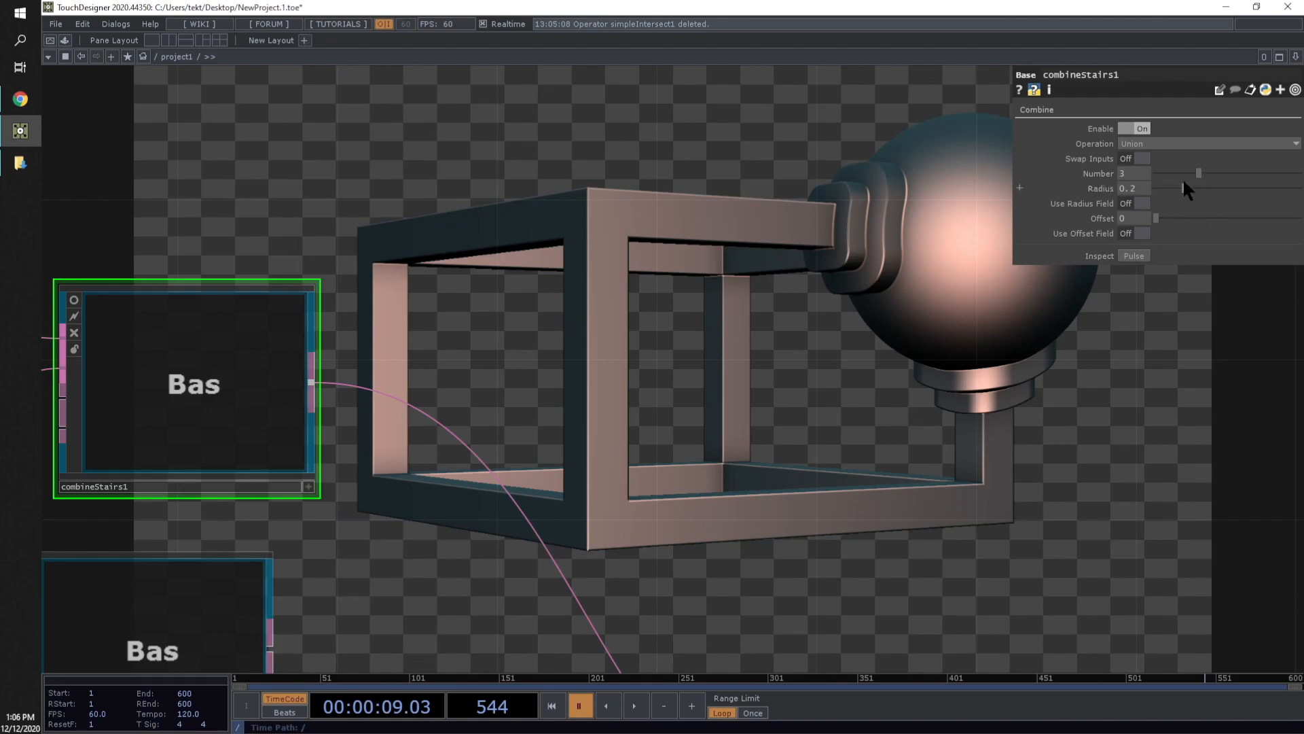
Try 3.38, 2 and 4 as the Number of stairs in combineStairs1
drag(1198, 172, 1204, 171)
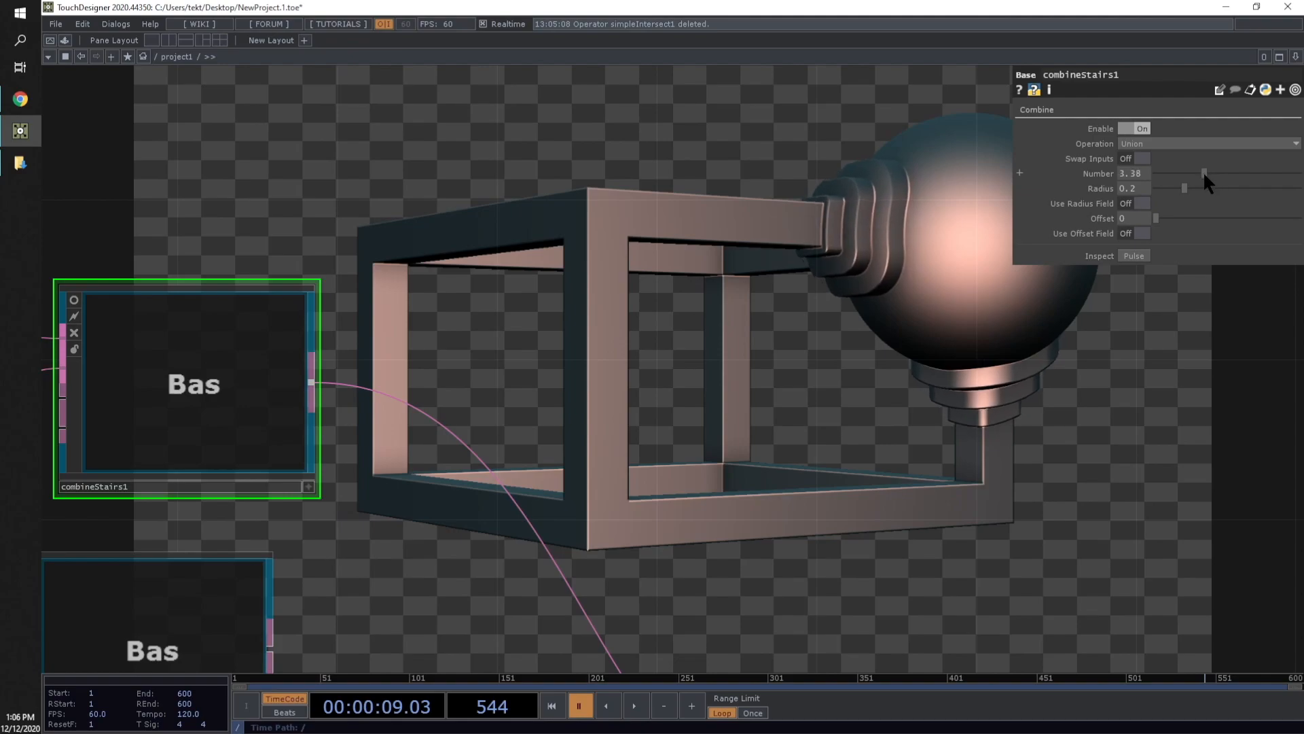
text(2)
key(Return)
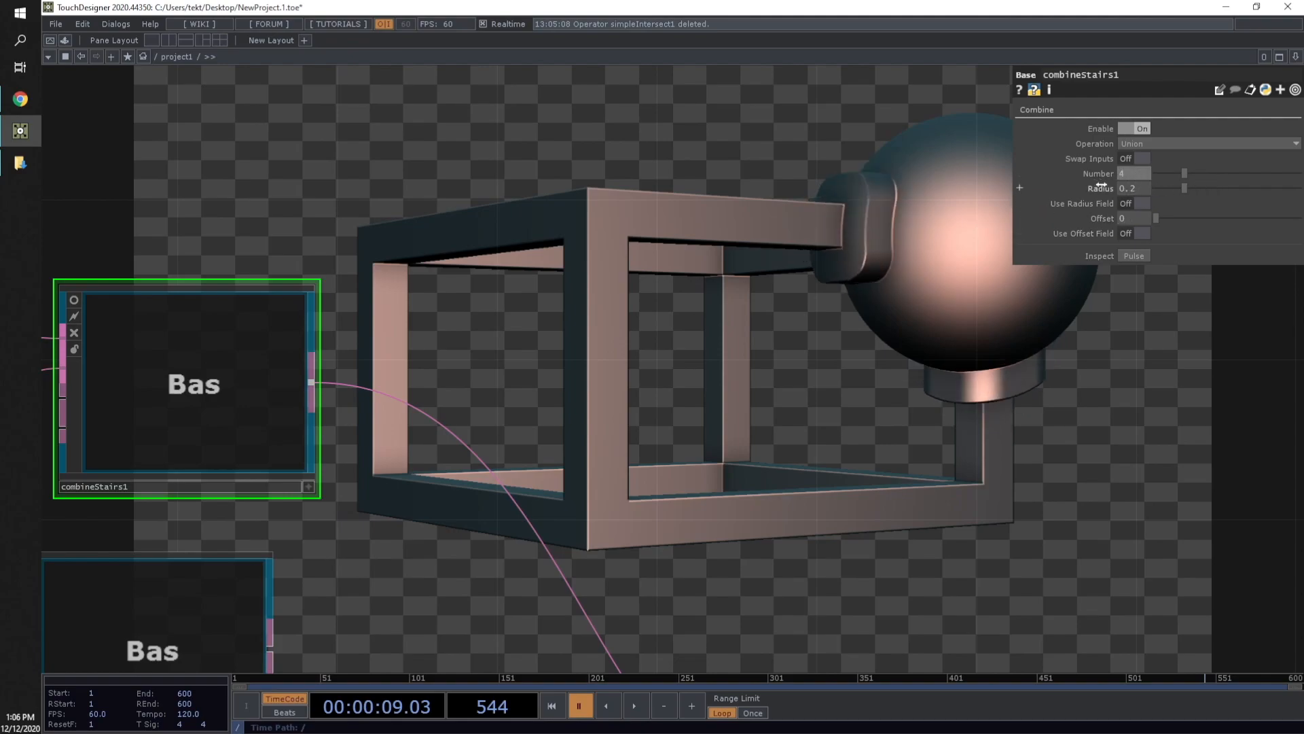
key(Return)
Set the Number of combineStairs1 to 8.1 and its Radius to 0.162
drag(1216, 174, 1259, 181)
middle_click(1136, 175)
middle_drag(1136, 175, 1134, 154)
mouse_move(1255, 172)
mouse_down()
mouse_move(1226, 173)
mouse_move(1263, 173)
mouse_up()
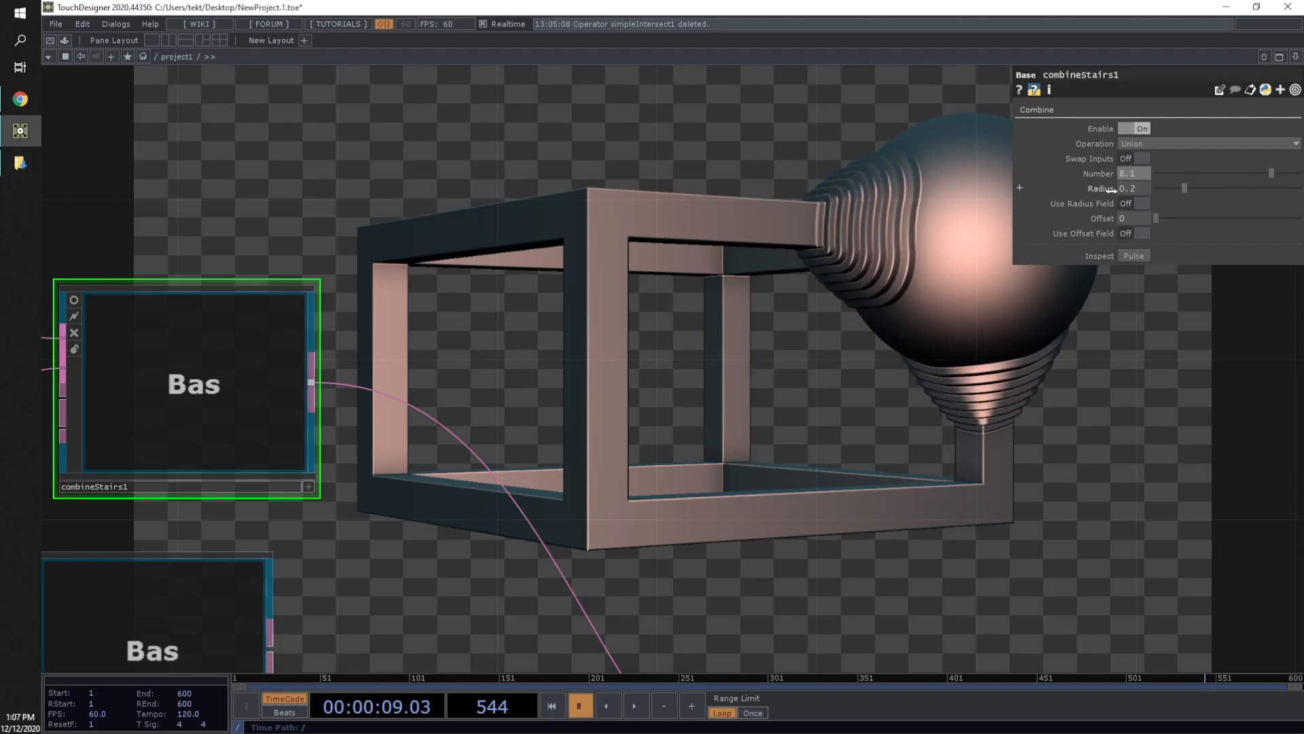
drag(1181, 190, 1180, 191)
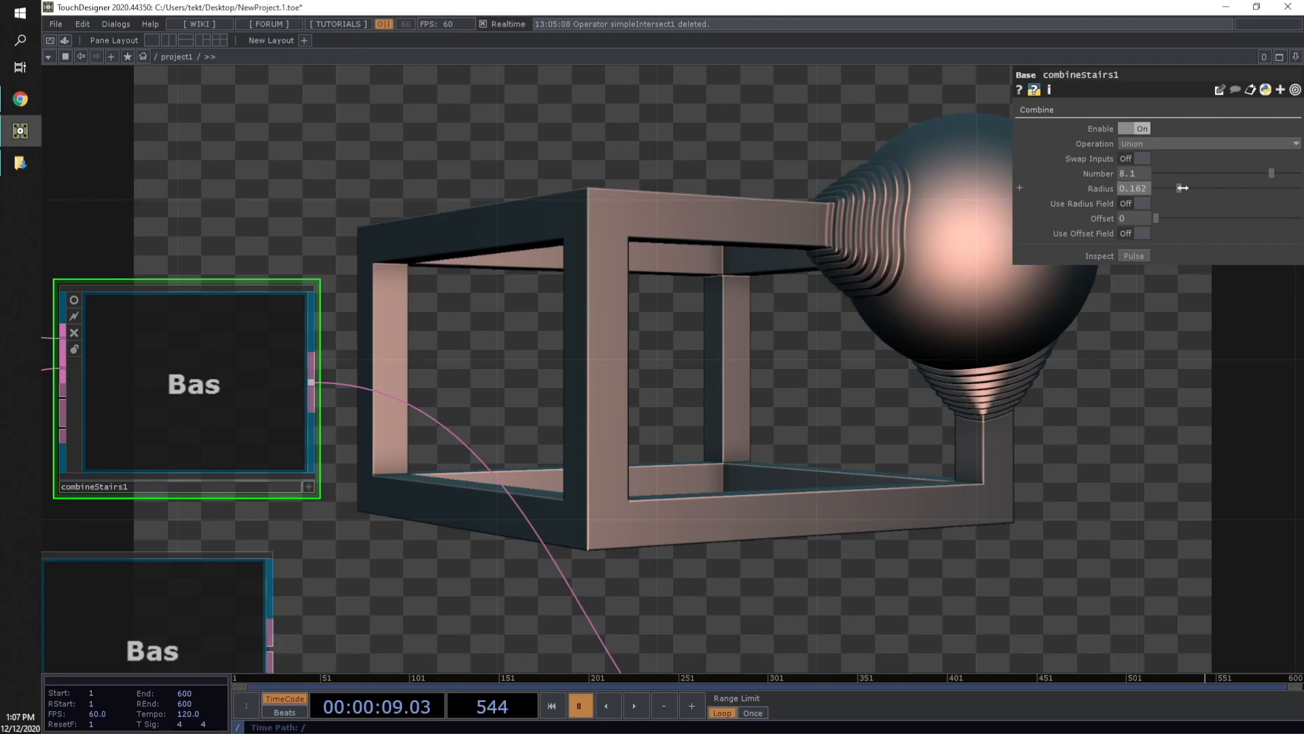
Set the Number of combineStairs1 to 6.19, its Radius to 0.205 and its Offset to 1.7
drag(1182, 187, 888, 212)
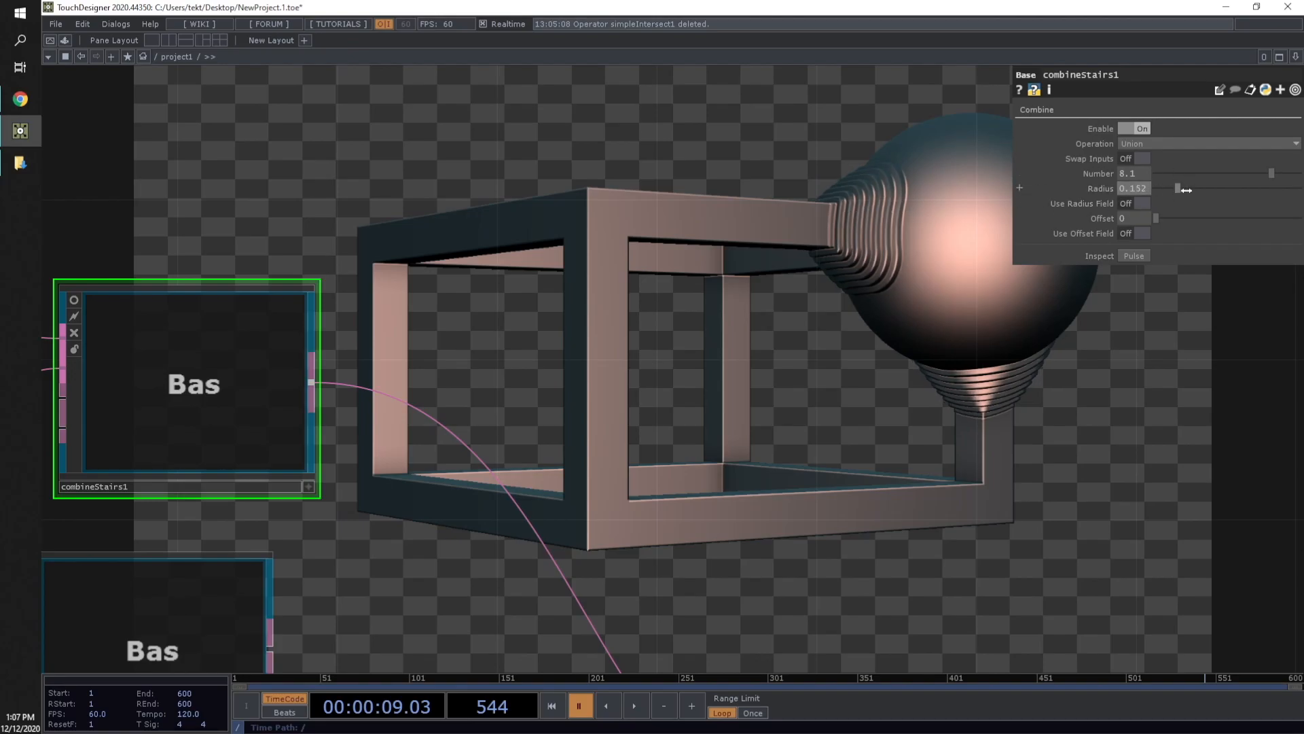
drag(1182, 188, 1170, 190)
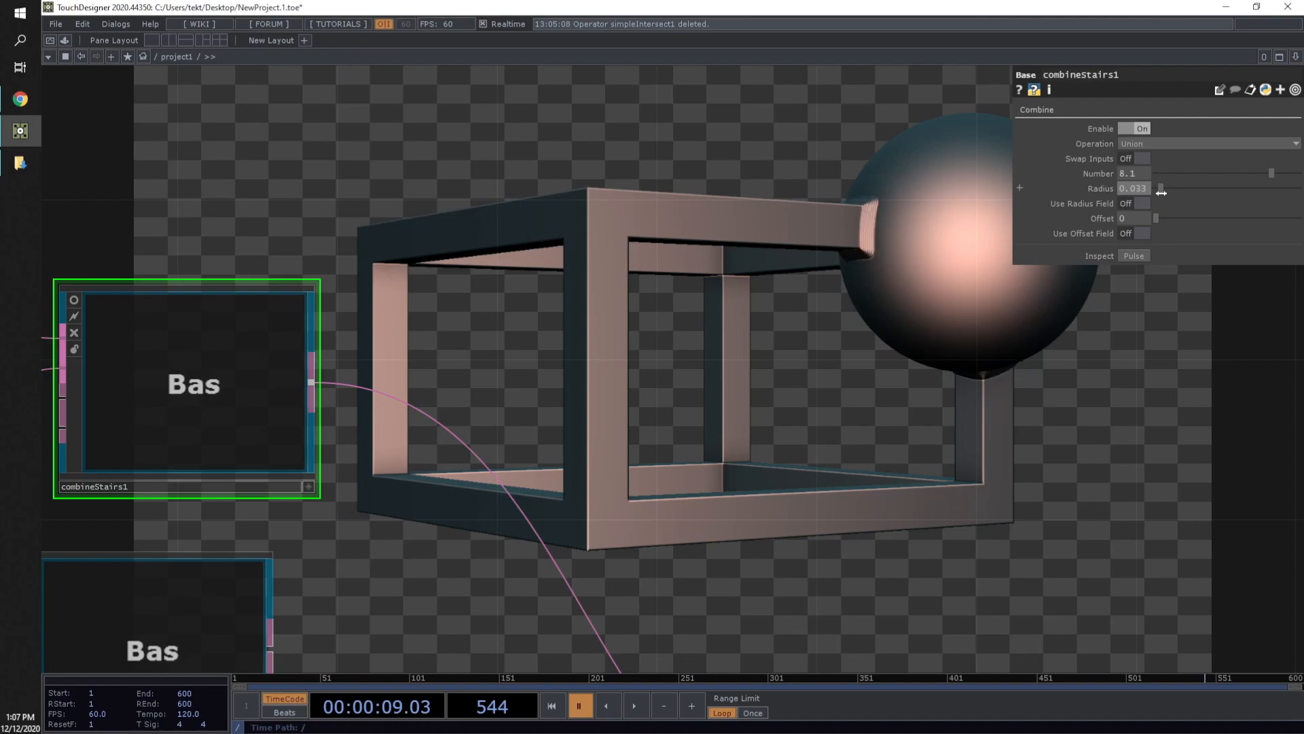
mouse_move(1172, 193)
mouse_down()
mouse_move(1299, 192)
mouse_move(1245, 174)
mouse_move(1180, 197)
mouse_up()
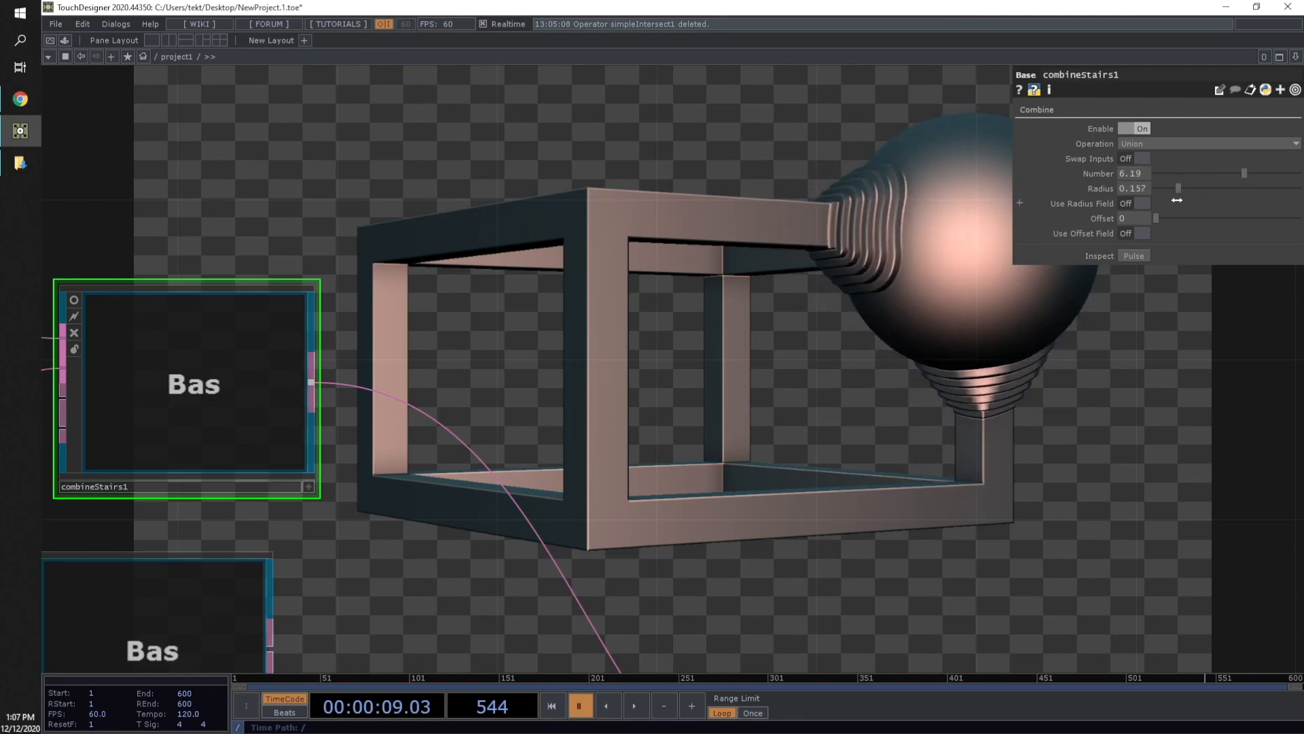
drag(764, 444, 694, 389)
drag(849, 290, 866, 418)
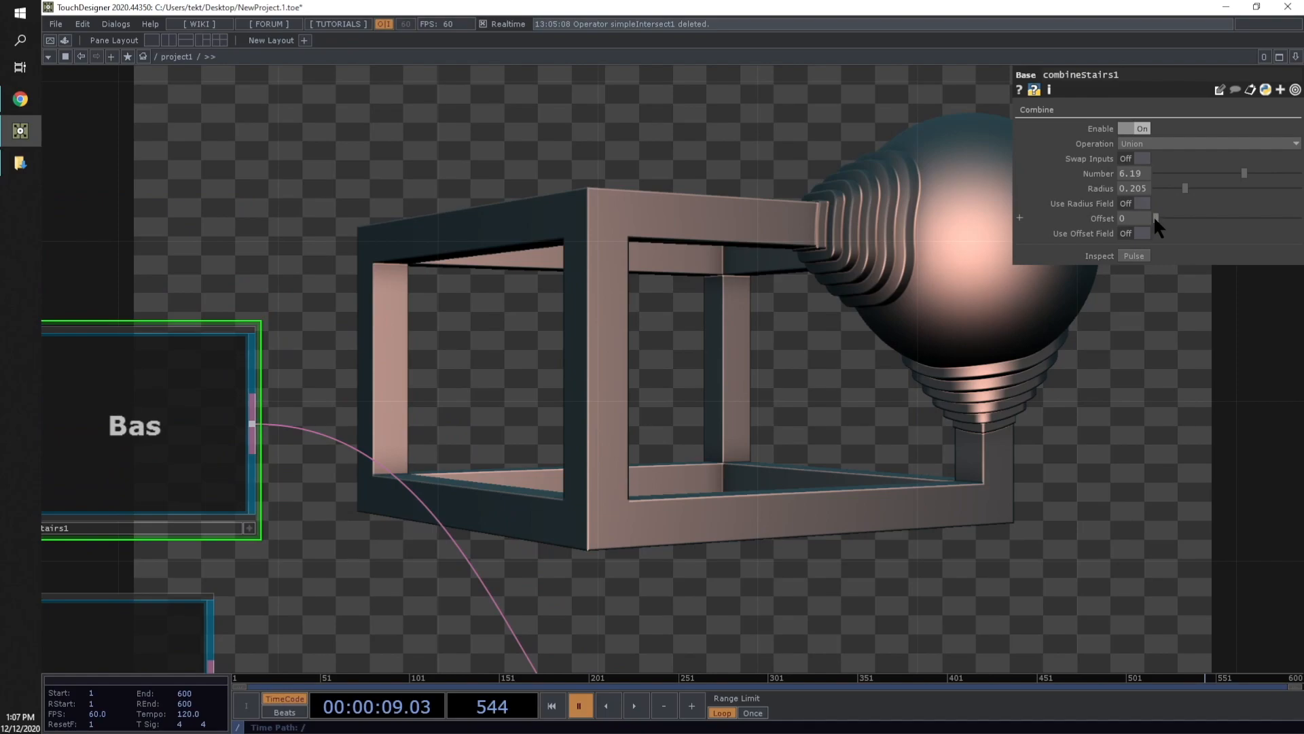
mouse_move(1153, 215)
mouse_down()
mouse_move(1282, 226)
mouse_move(1177, 247)
mouse_move(1258, 247)
mouse_move(1200, 255)
mouse_move(1137, 197)
mouse_move(1132, 218)
mouse_up()
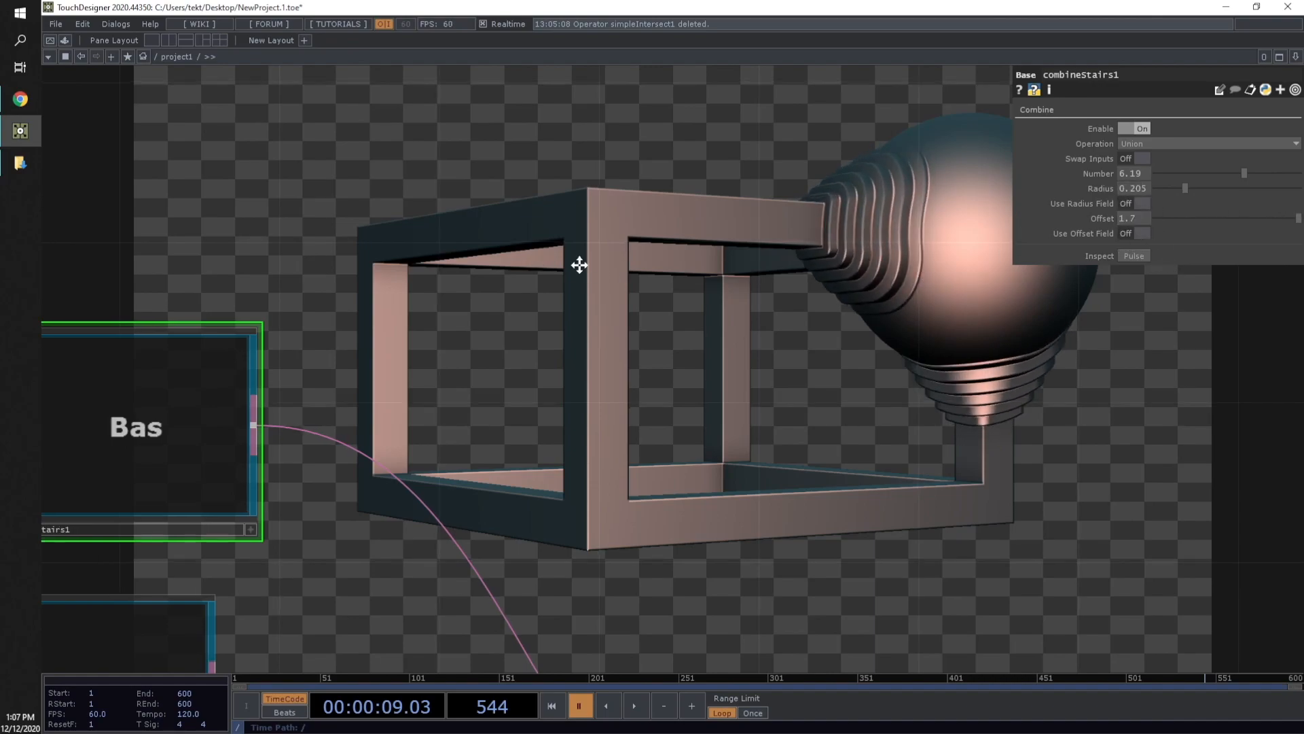
Add a Constant CHOP above the SDF operators and name its channel offset
key(h)
key(Tab)
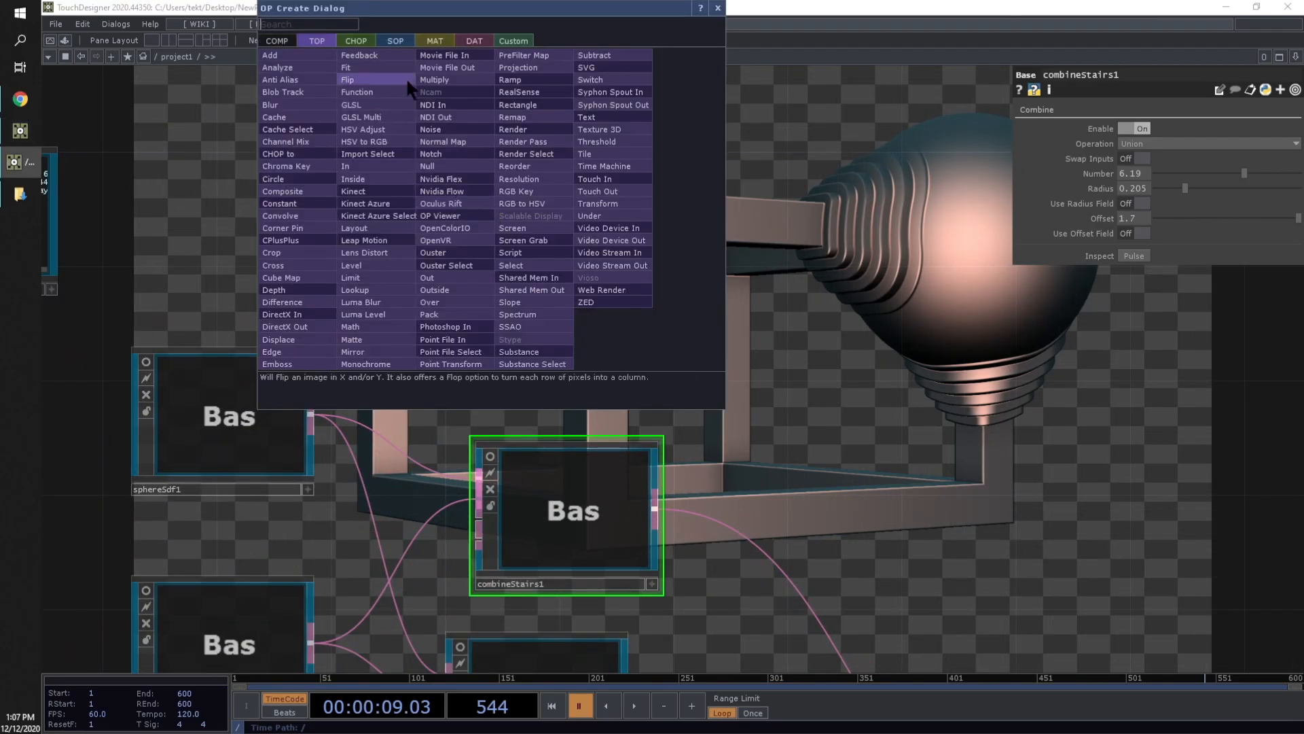
key(Tab)
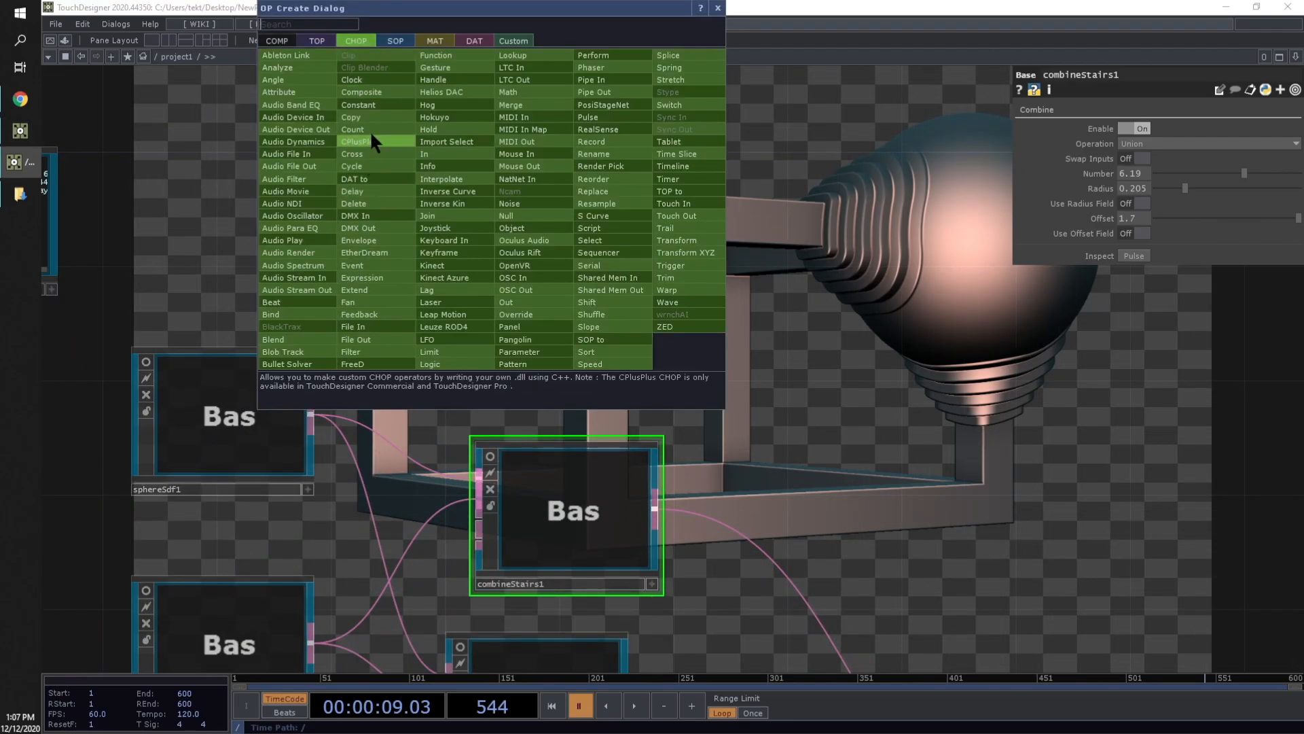
click(358, 103)
click(412, 211)
key(h)
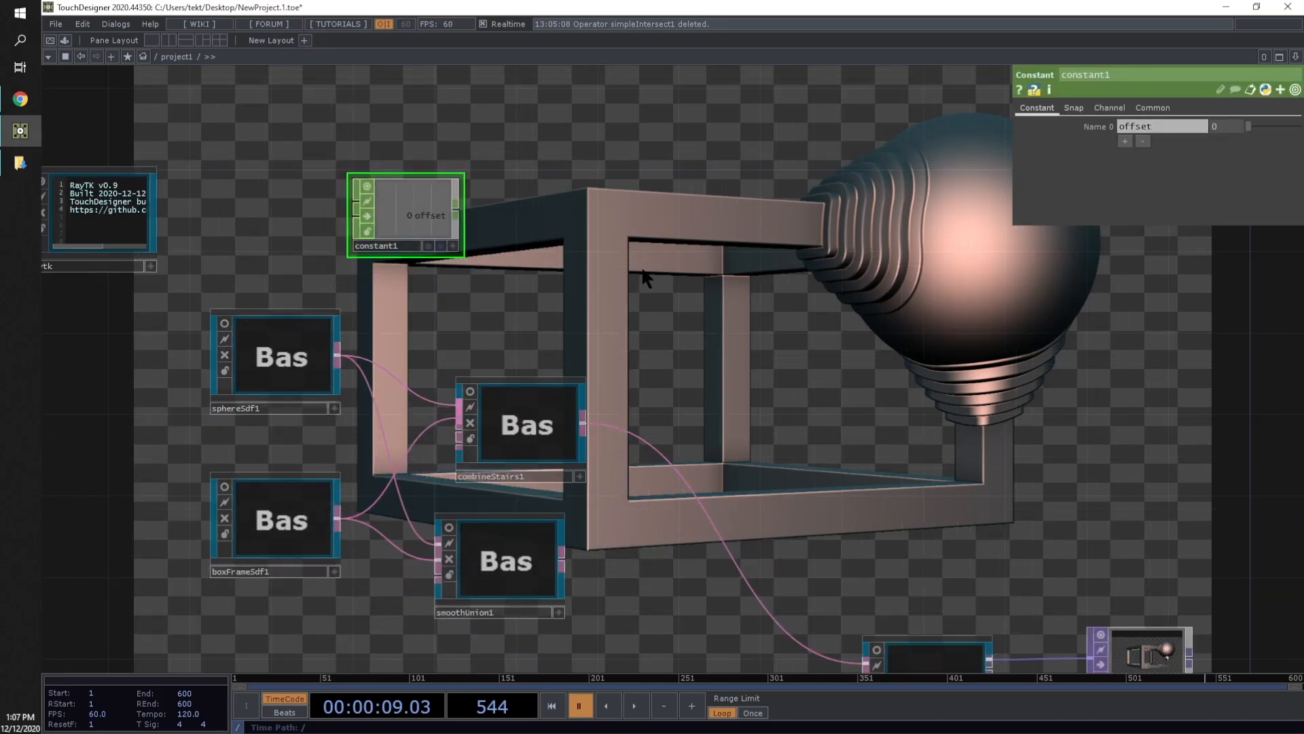
Chain a Speed CHOP after constant1 and a Null CHOP after the Speed
click(457, 214)
text(s)
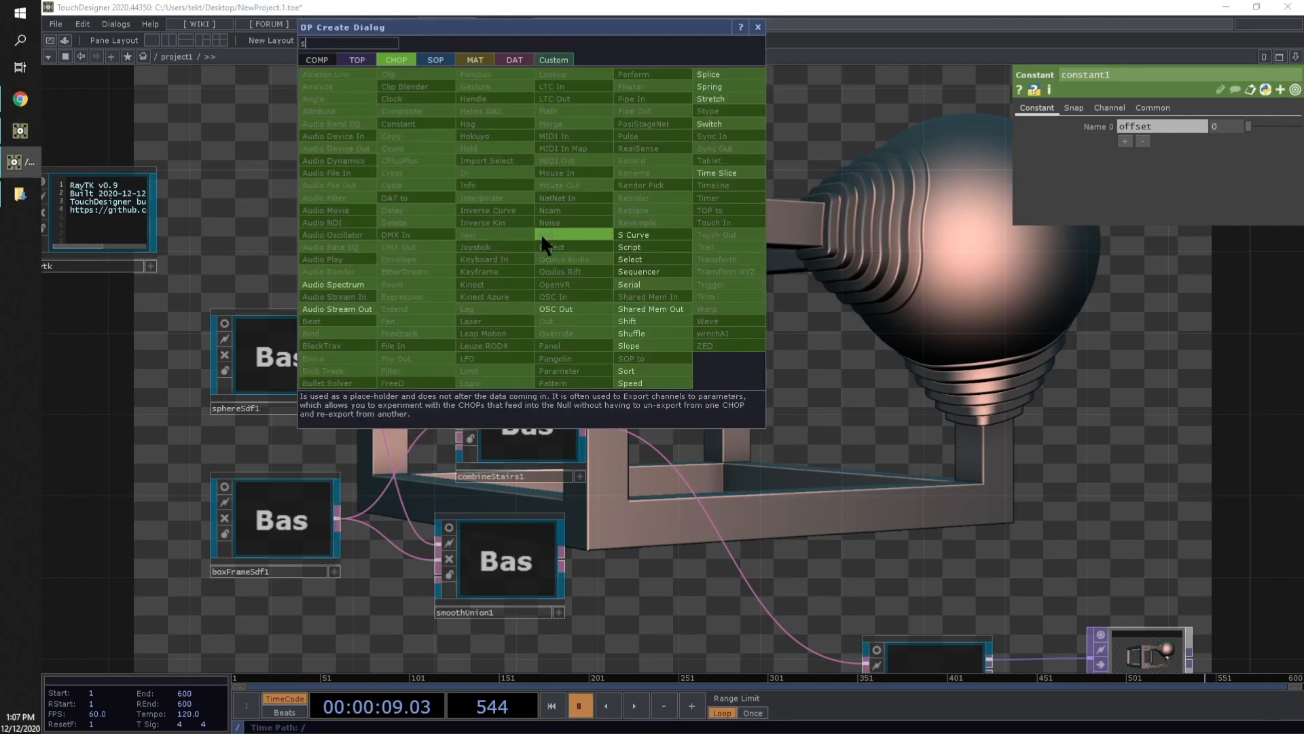
text(phe)
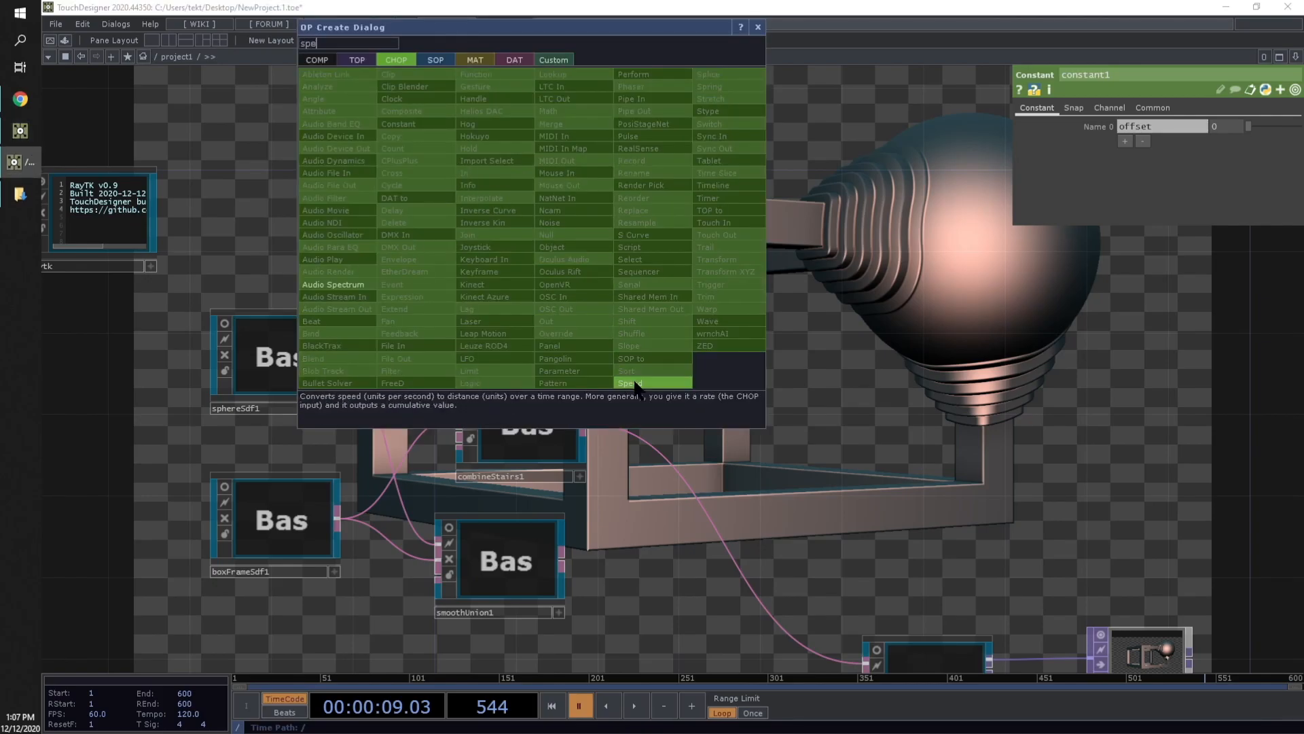
click(634, 383)
click(572, 224)
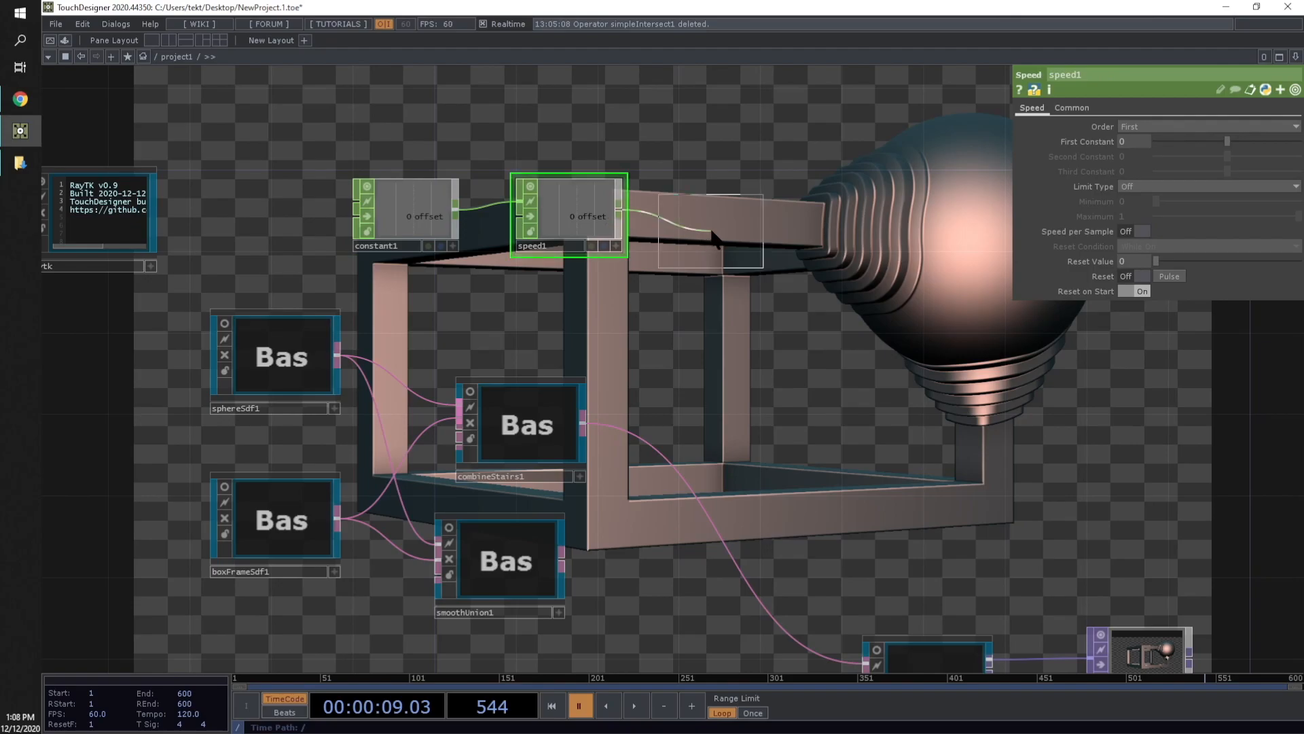
click(731, 210)
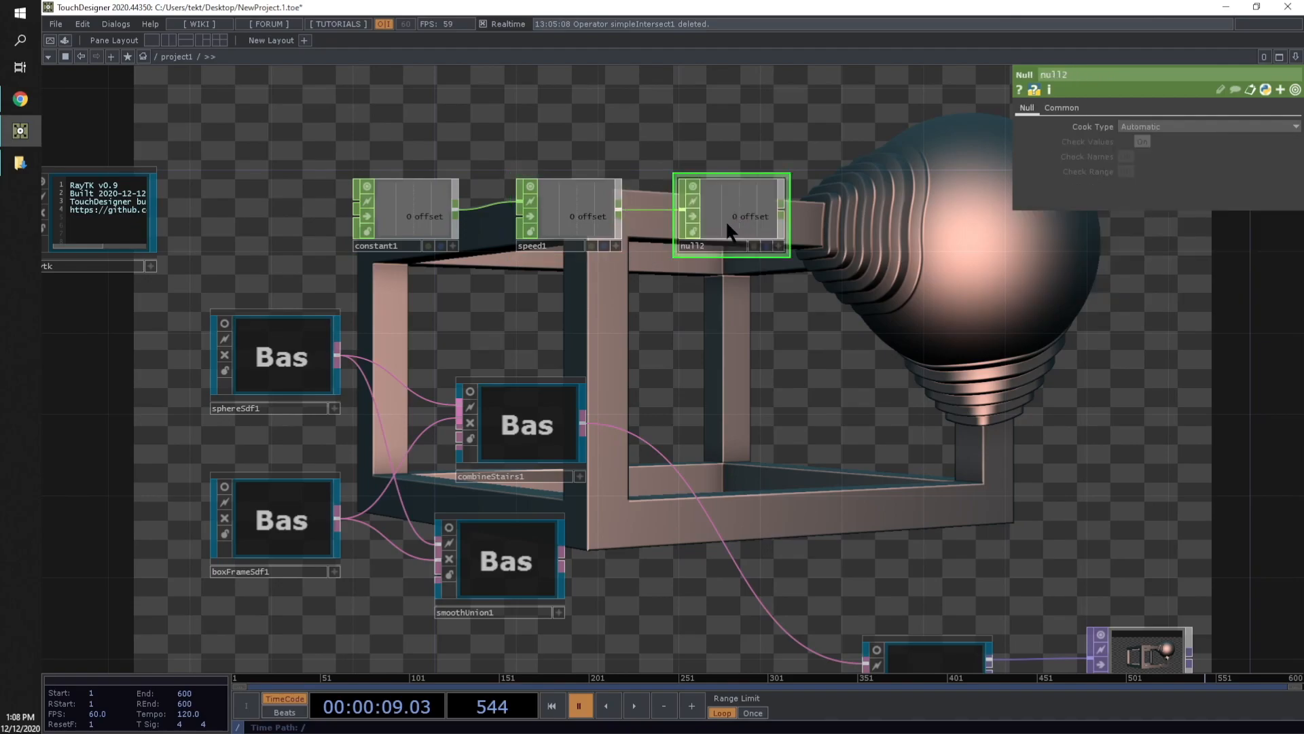
Drive the Offset parameter of combineStairs1 with a CHOP reference to the offset channel of null2
drag(686, 340, 905, 330)
scroll(857, 167, up, 3)
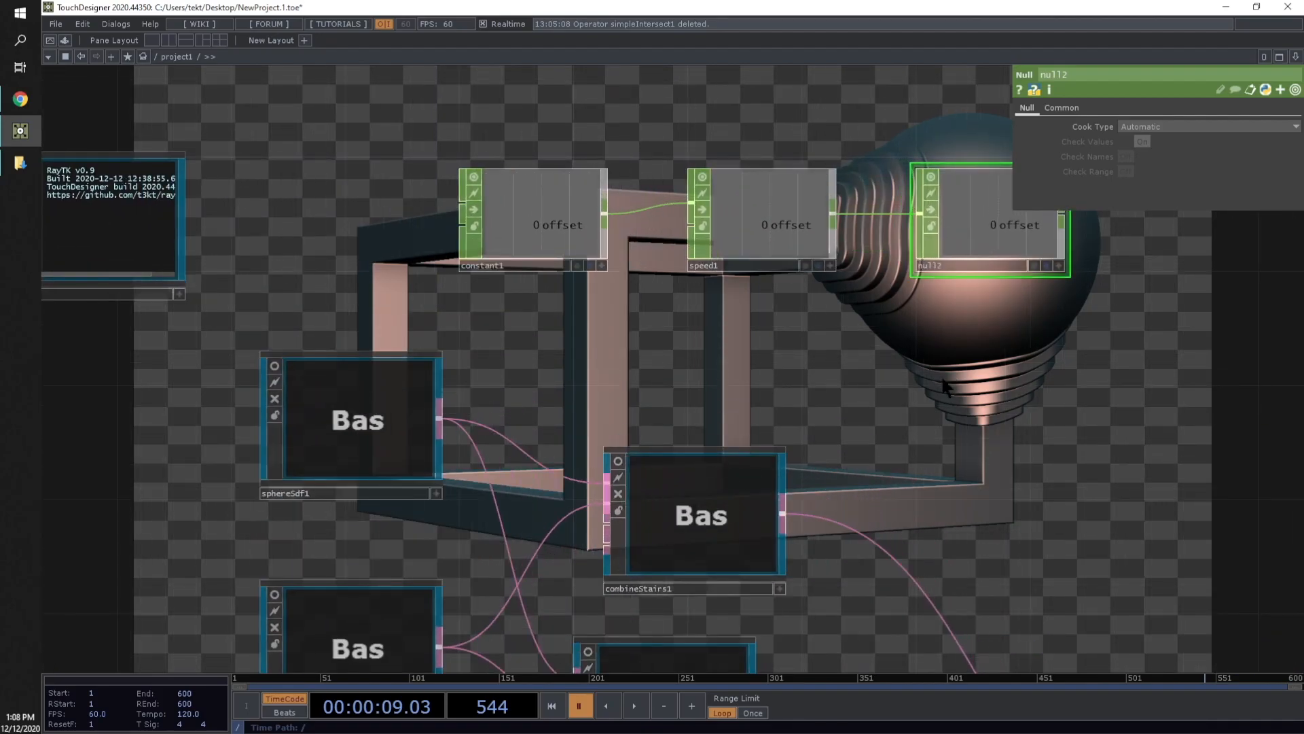
drag(943, 385, 662, 413)
drag(761, 353, 897, 334)
key(a)
drag(820, 407, 813, 346)
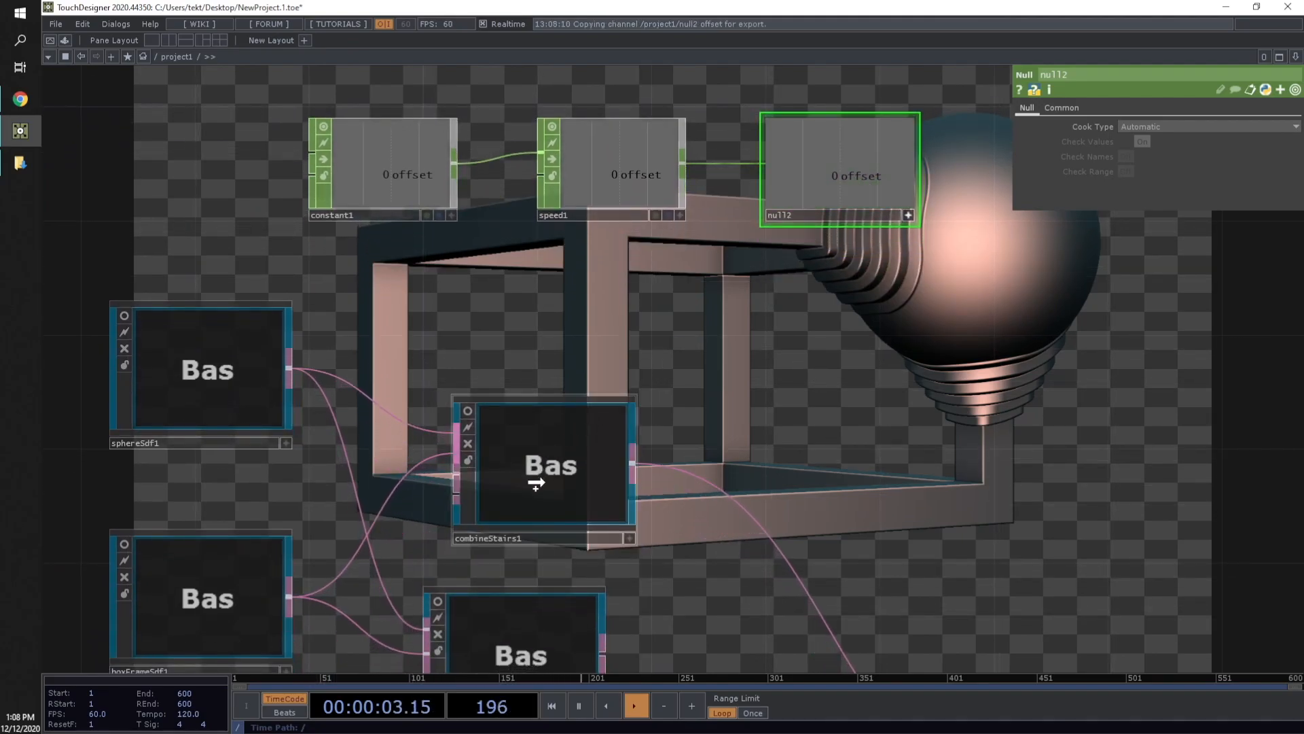
click(536, 484)
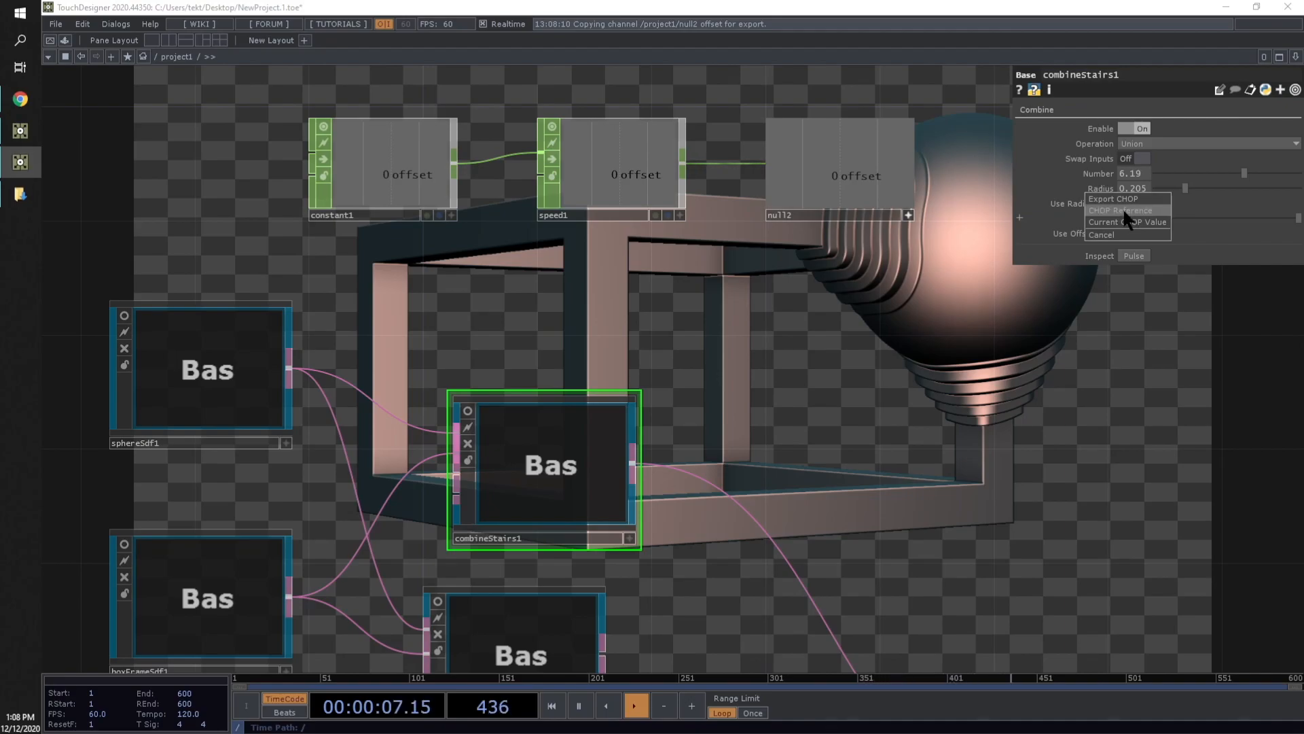
click(1121, 210)
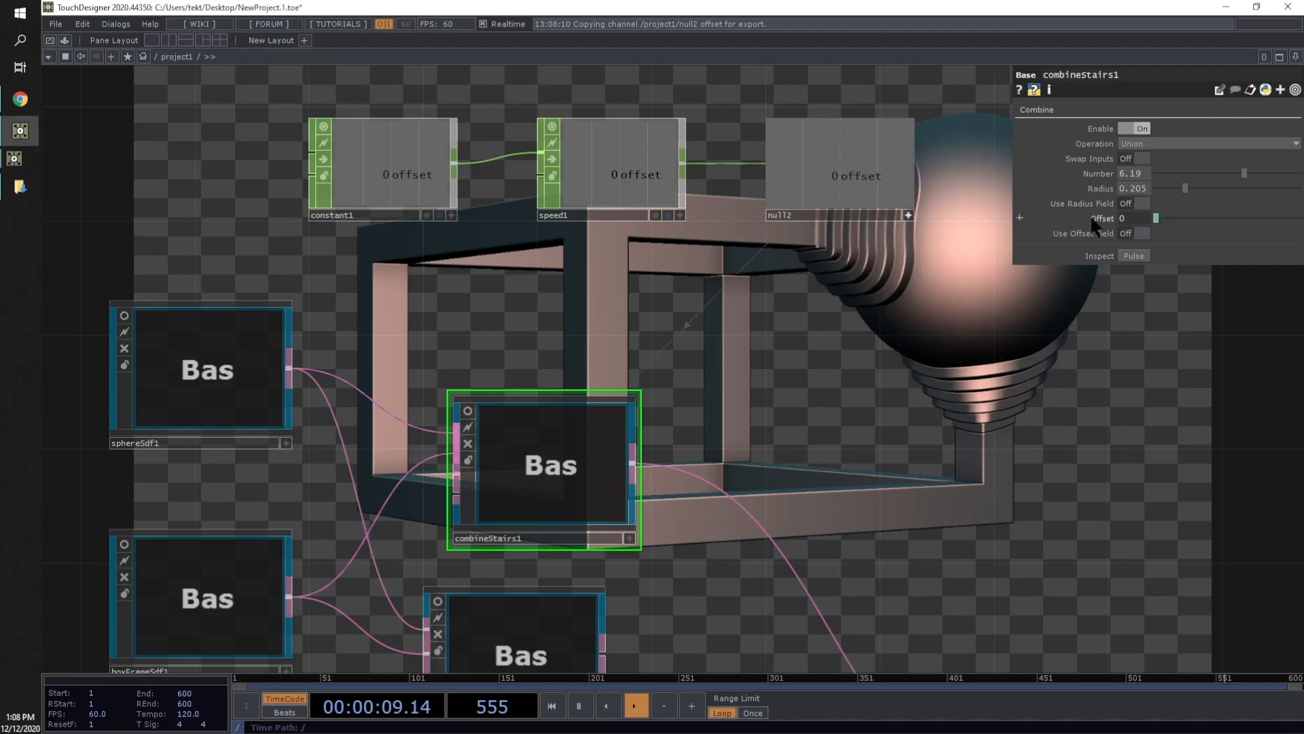
click(907, 212)
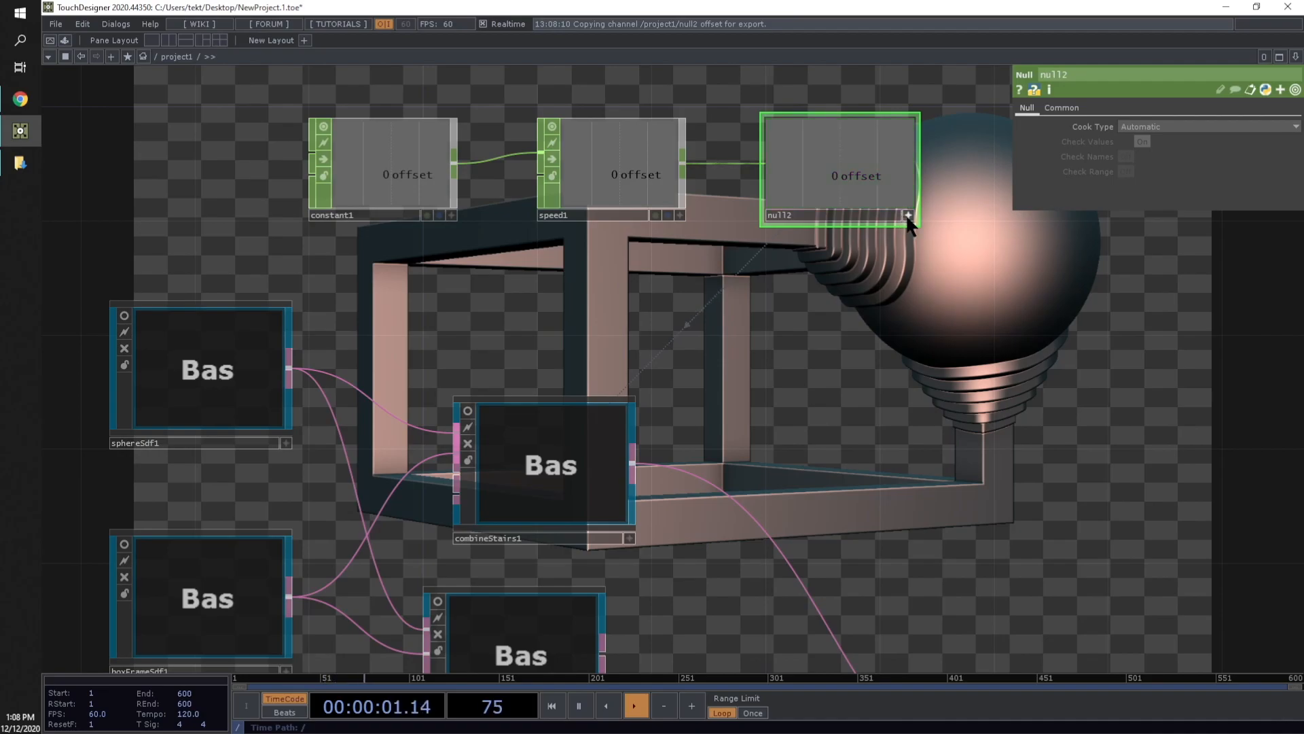
Set the offset channel value of constant1 to 0.34
click(419, 176)
drag(794, 421, 458, 340)
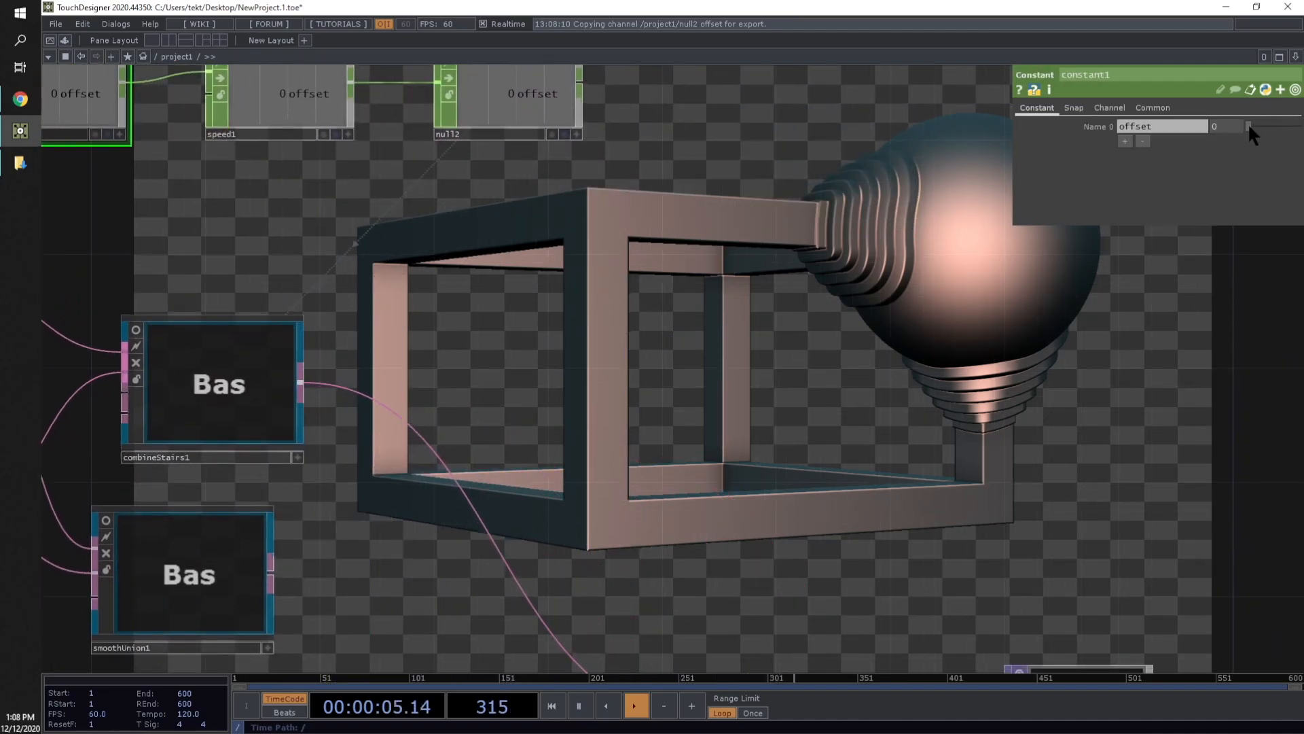
drag(1250, 125, 1265, 126)
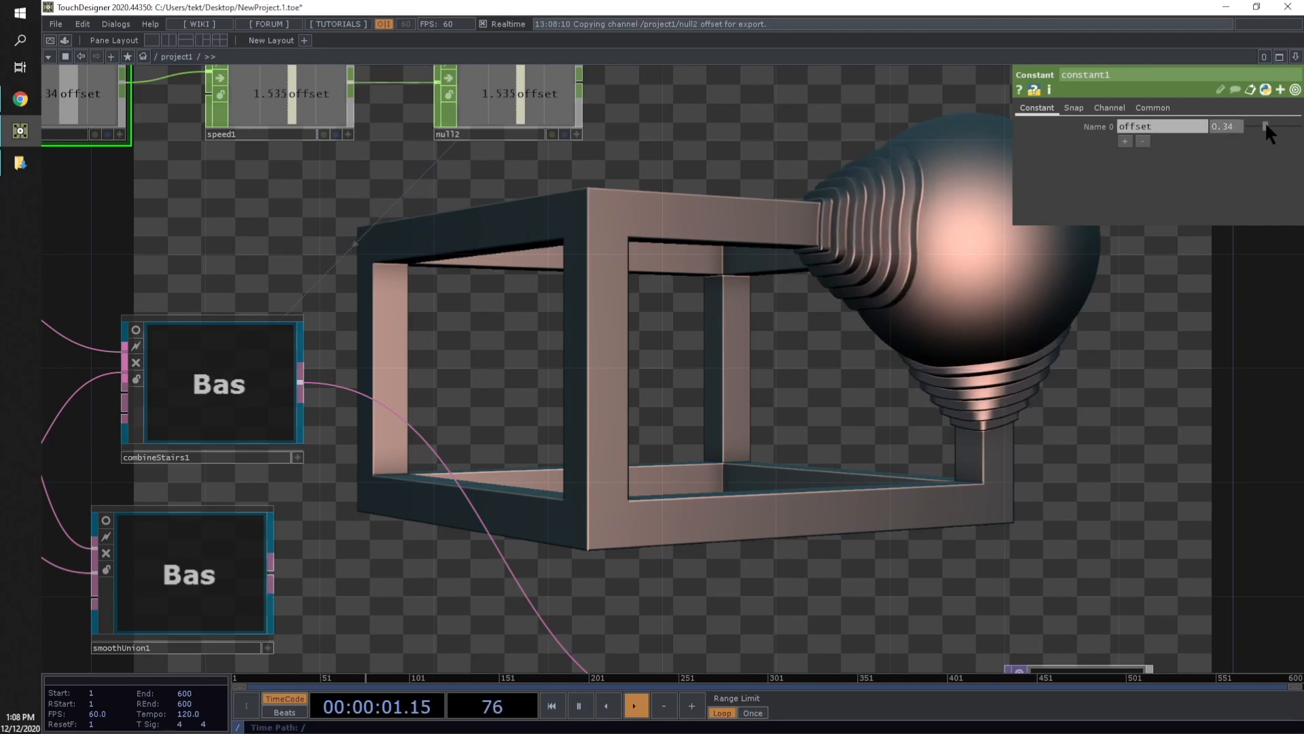
Delete the unused smoothUnion1 operator
scroll(720, 406, down, 6)
drag(547, 409, 727, 375)
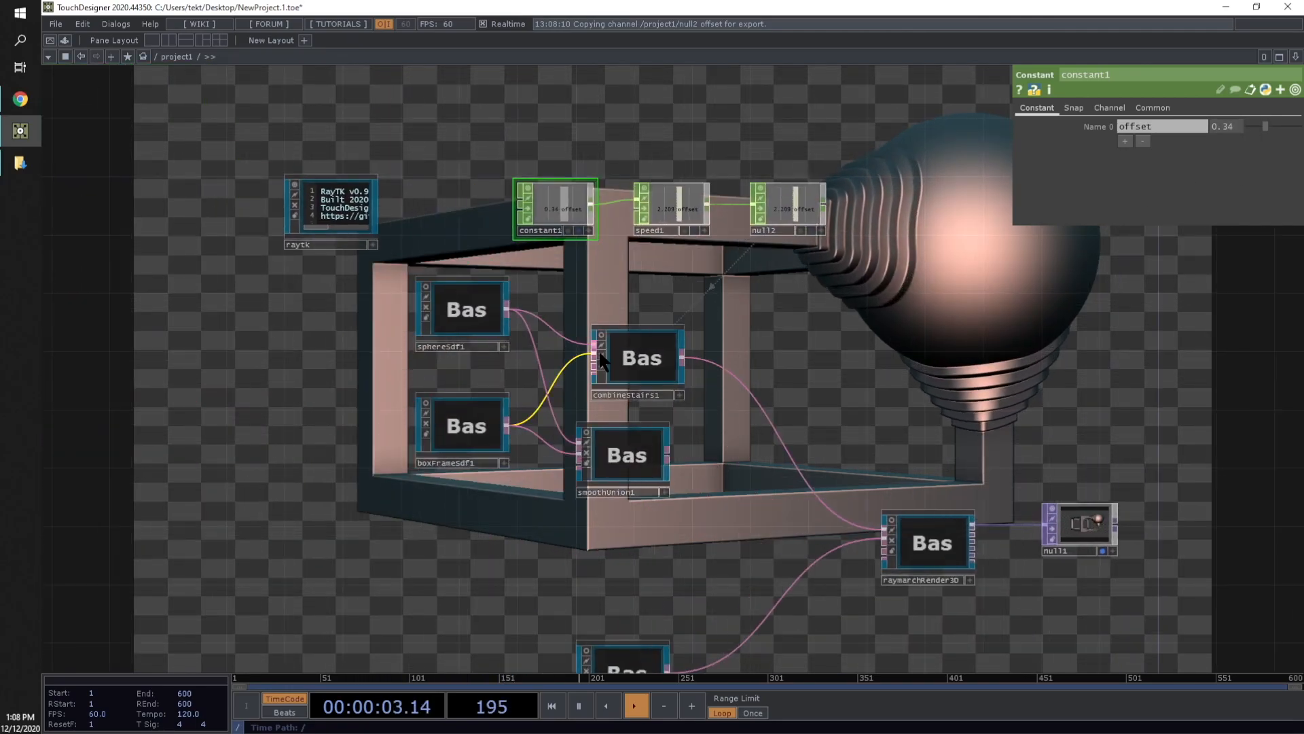
click(645, 458)
key(Delete)
Move raymarchRender3D and null1 closer to combineStairs1, and place lookAtCamera1 just below combineStairs1
drag(821, 351, 564, 353)
right_drag(903, 368, 686, 536)
drag(687, 534, 669, 417)
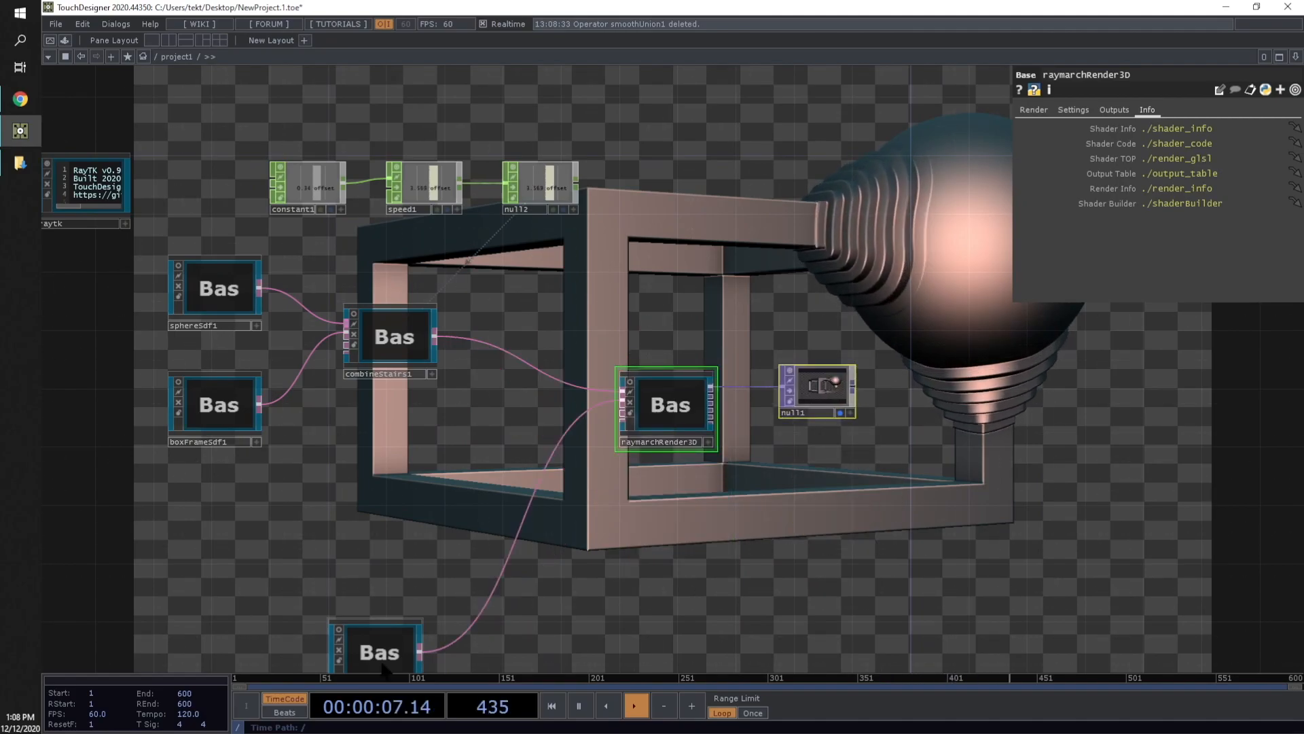
drag(371, 660, 384, 504)
drag(678, 306, 691, 422)
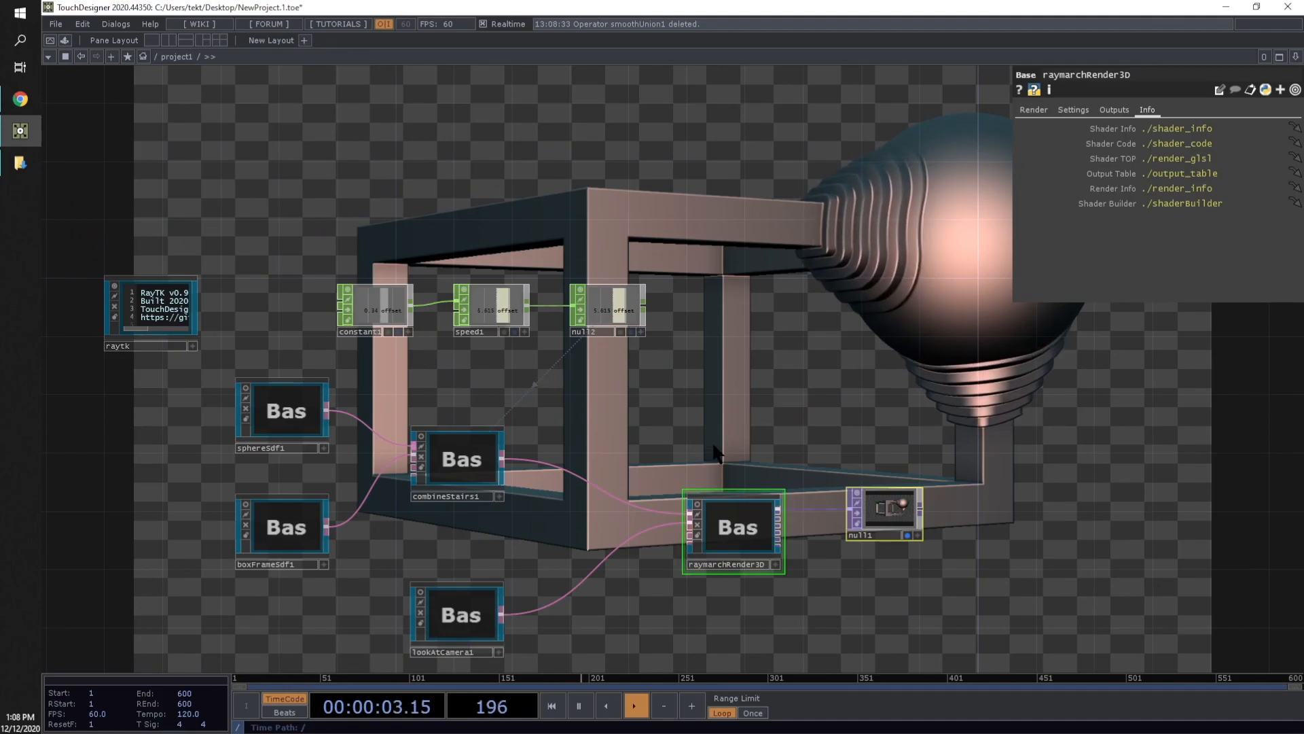
With the parameter window hidden, move raytk to the network's upper left corner and line up the three CHOPs starting above sphereSdf1
drag(585, 376, 519, 312)
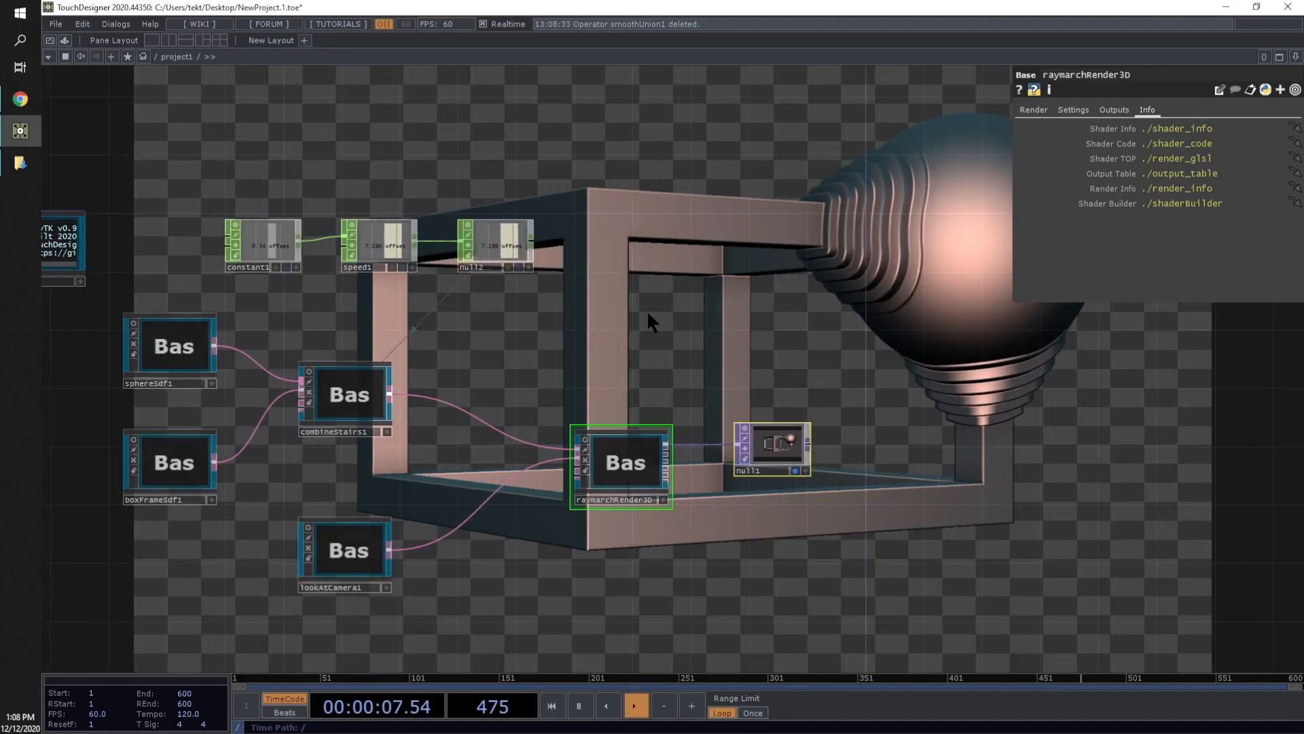
key(p)
drag(609, 330, 759, 348)
drag(570, 322, 575, 320)
drag(200, 244, 157, 140)
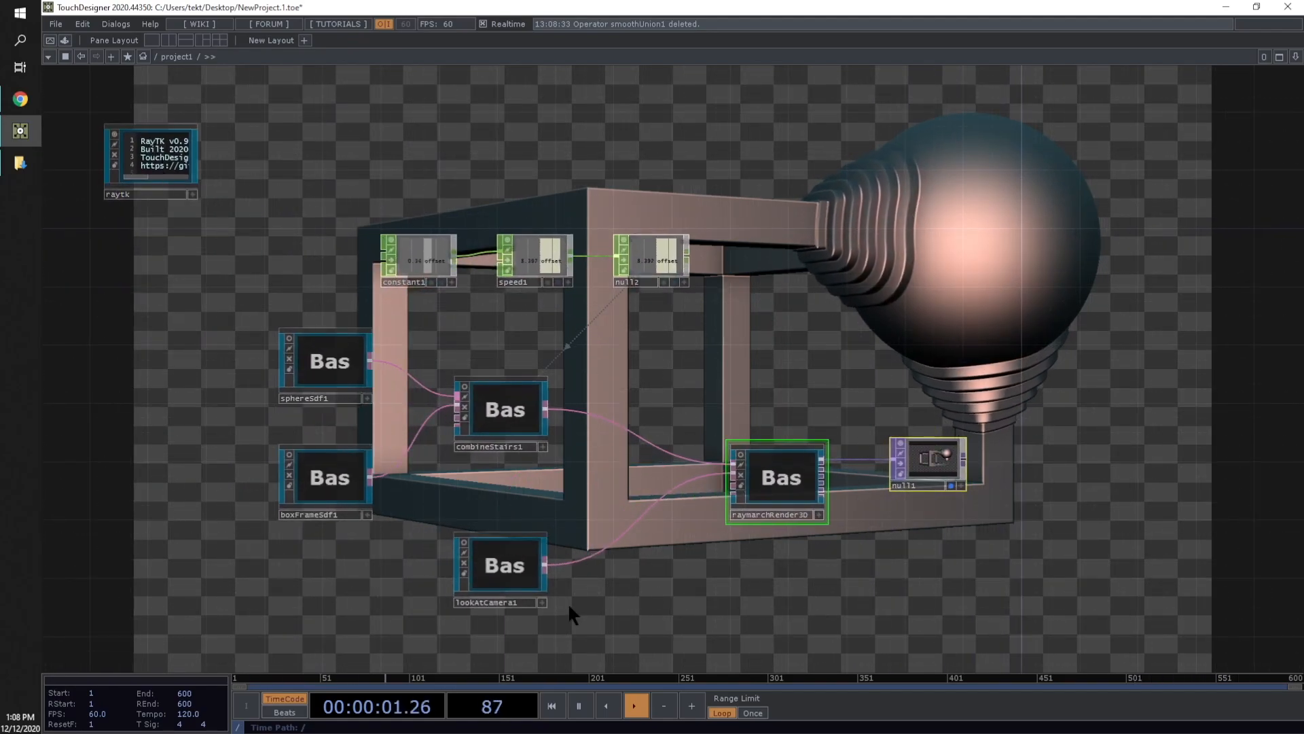
right_drag(674, 187, 427, 251)
drag(426, 251, 323, 251)
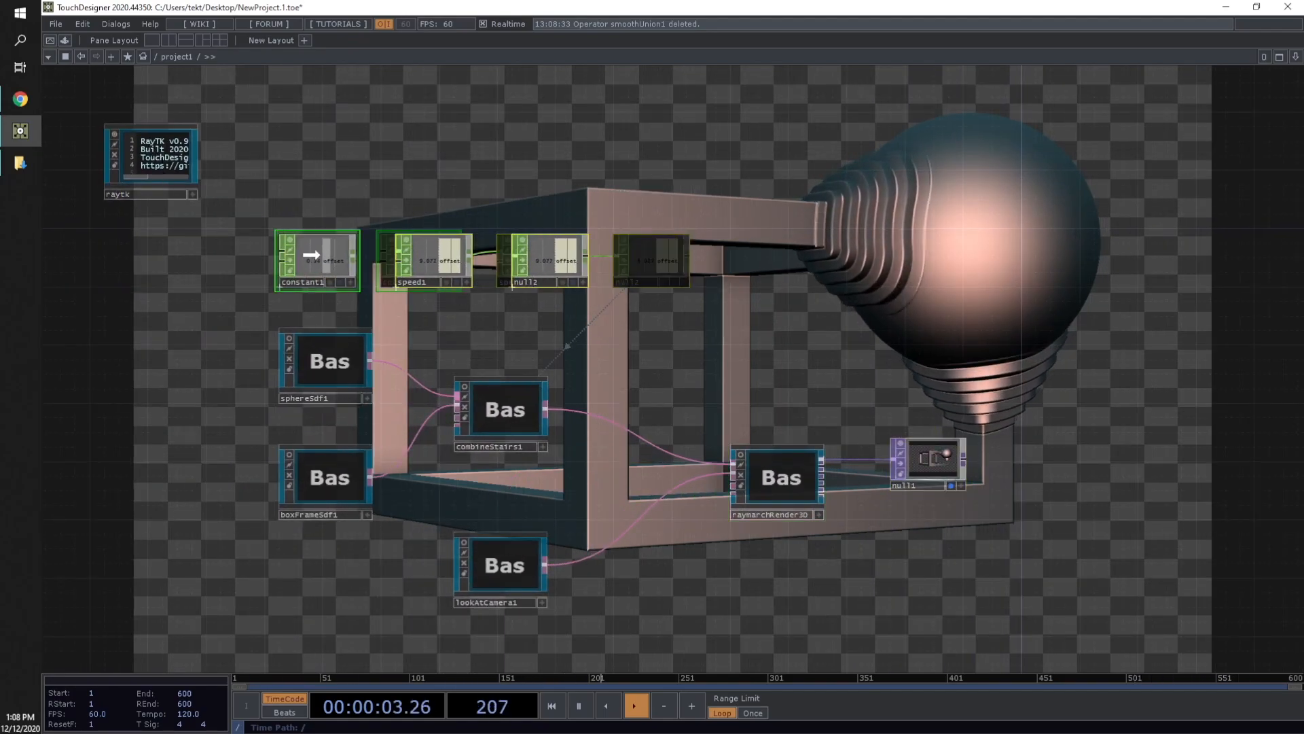
drag(824, 335, 837, 286)
Review the render, camera, sphere and box frame operators, then show the parameters of combineStairs1 and check its animated Offset
click(801, 441)
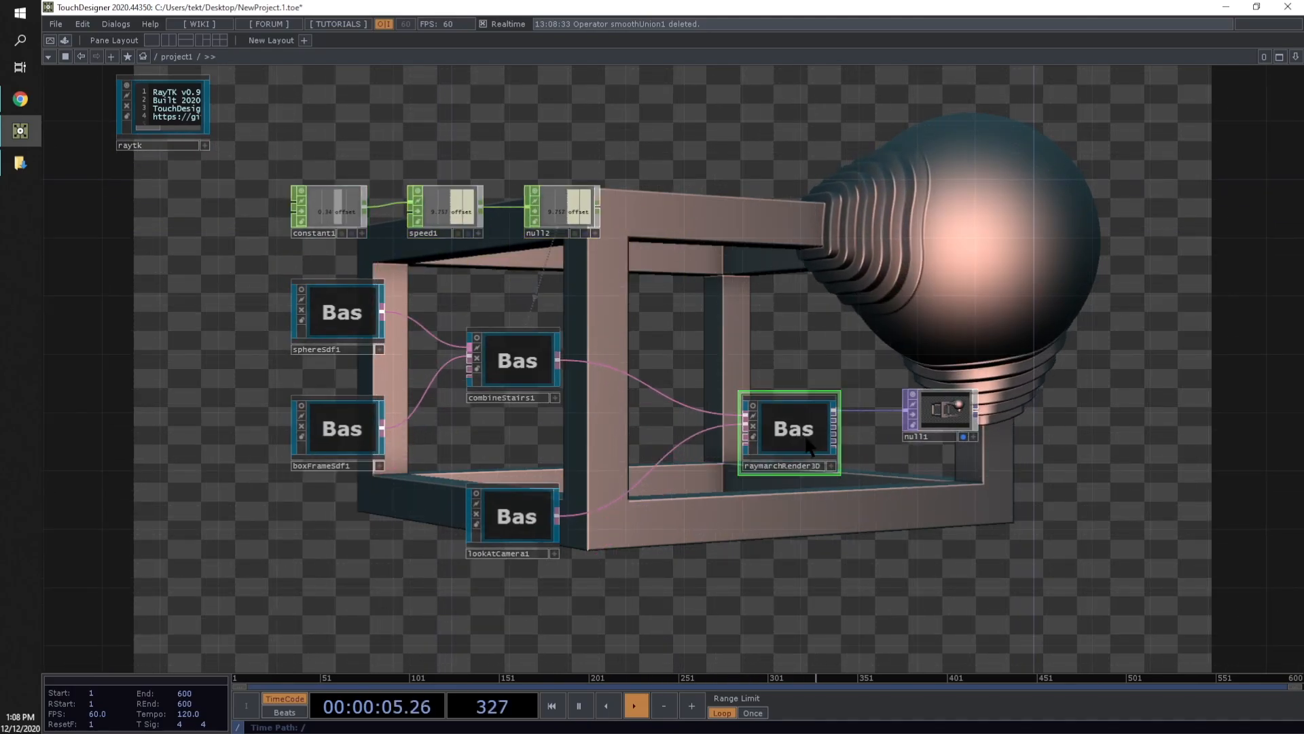
click(524, 536)
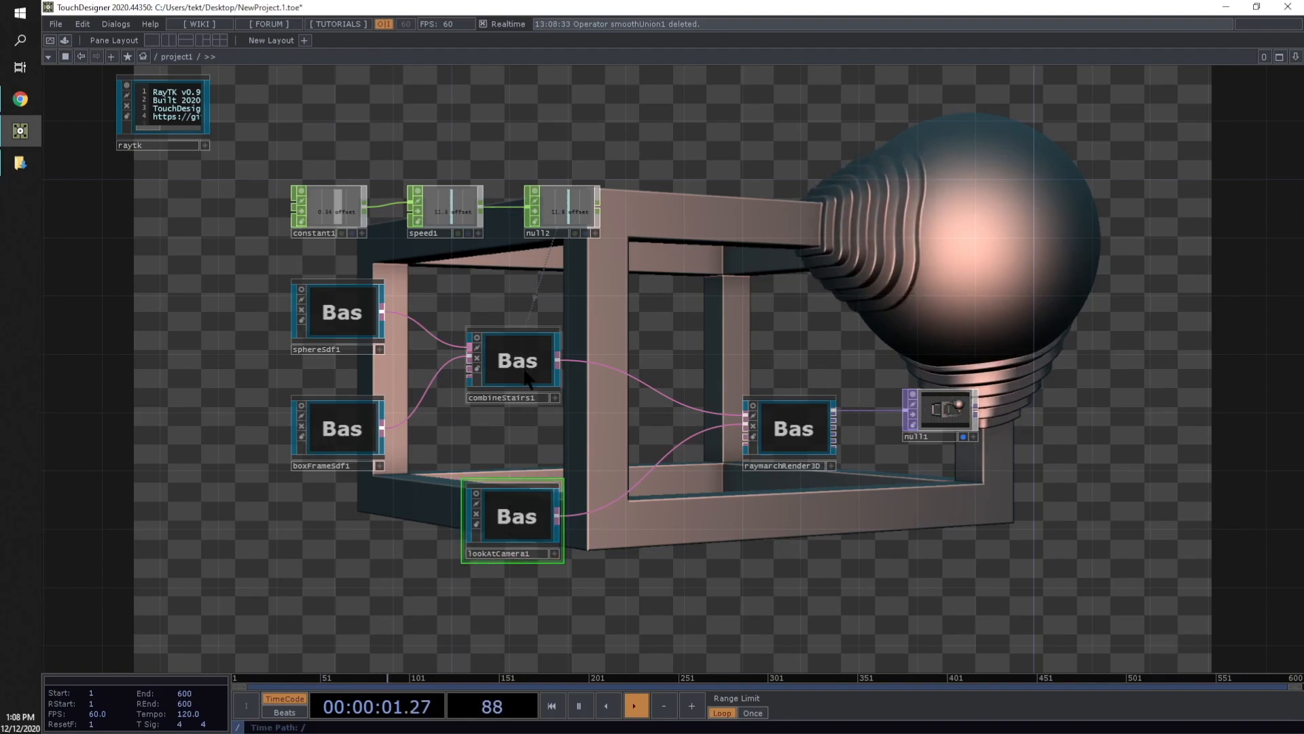
click(345, 325)
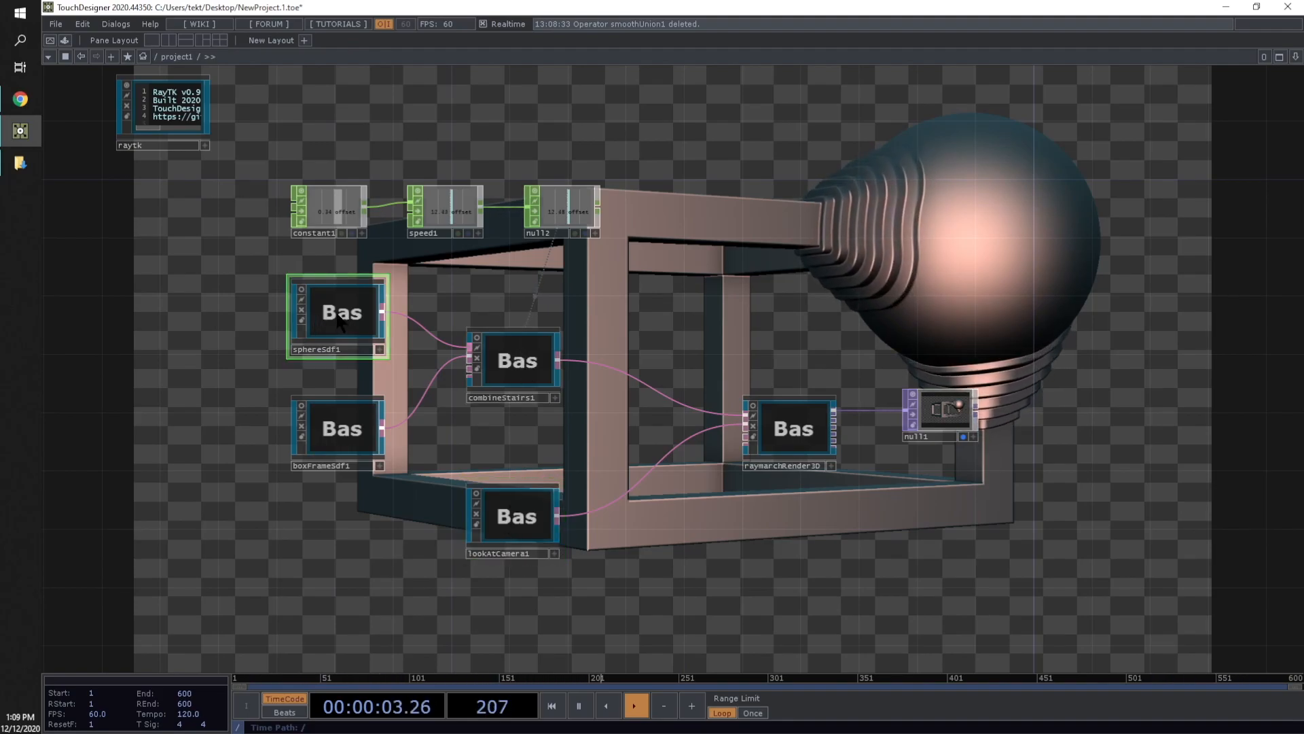
click(349, 439)
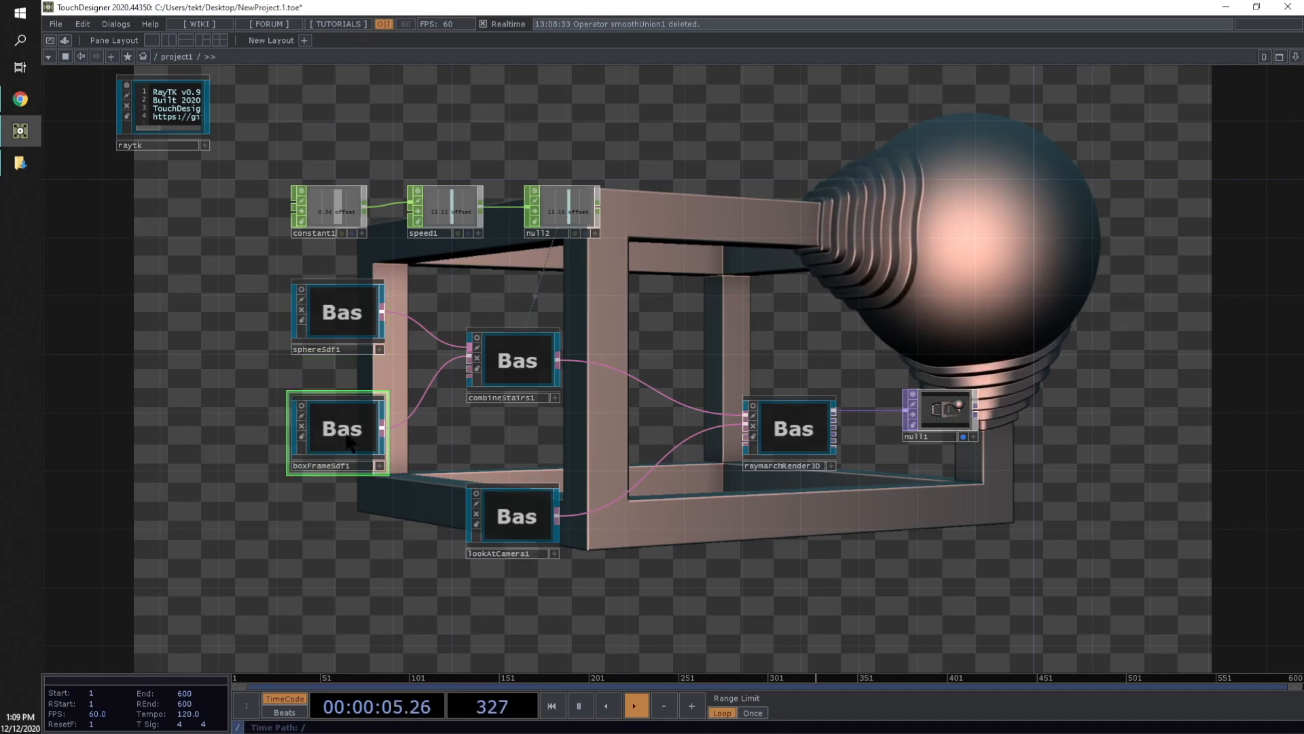
click(472, 399)
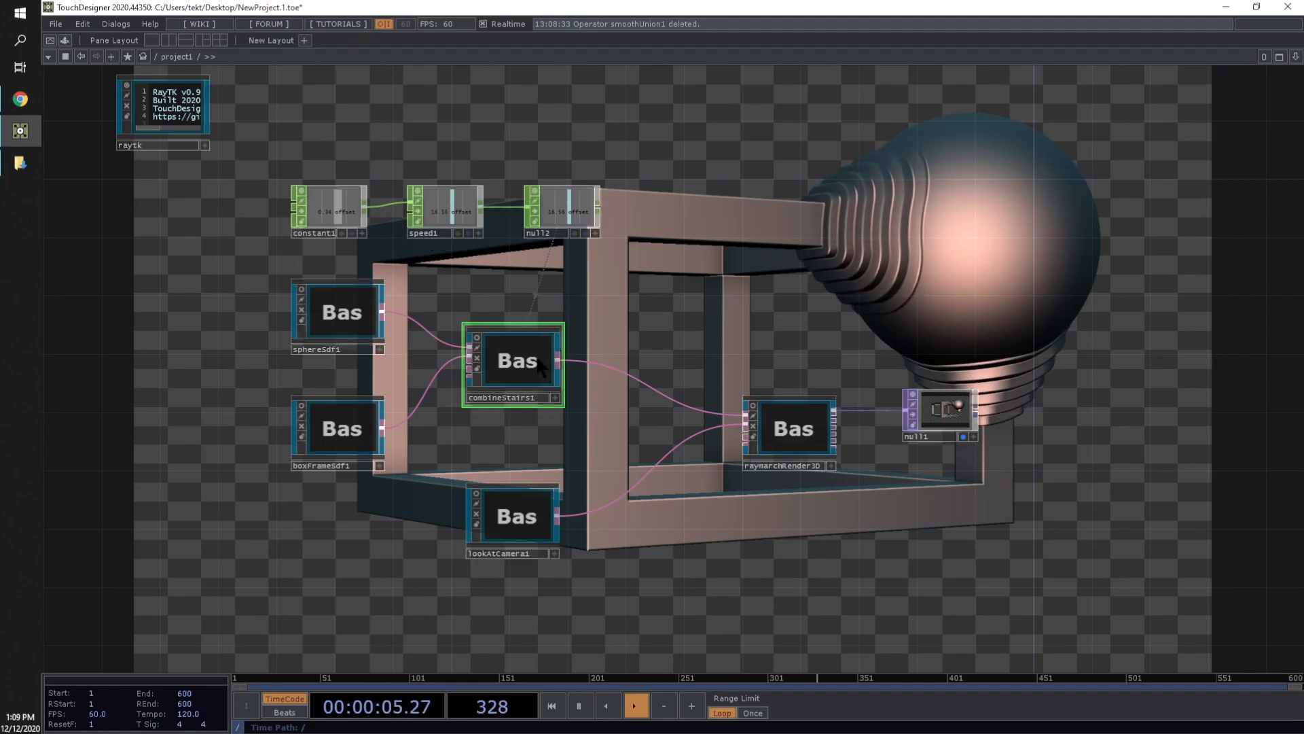
key(p)
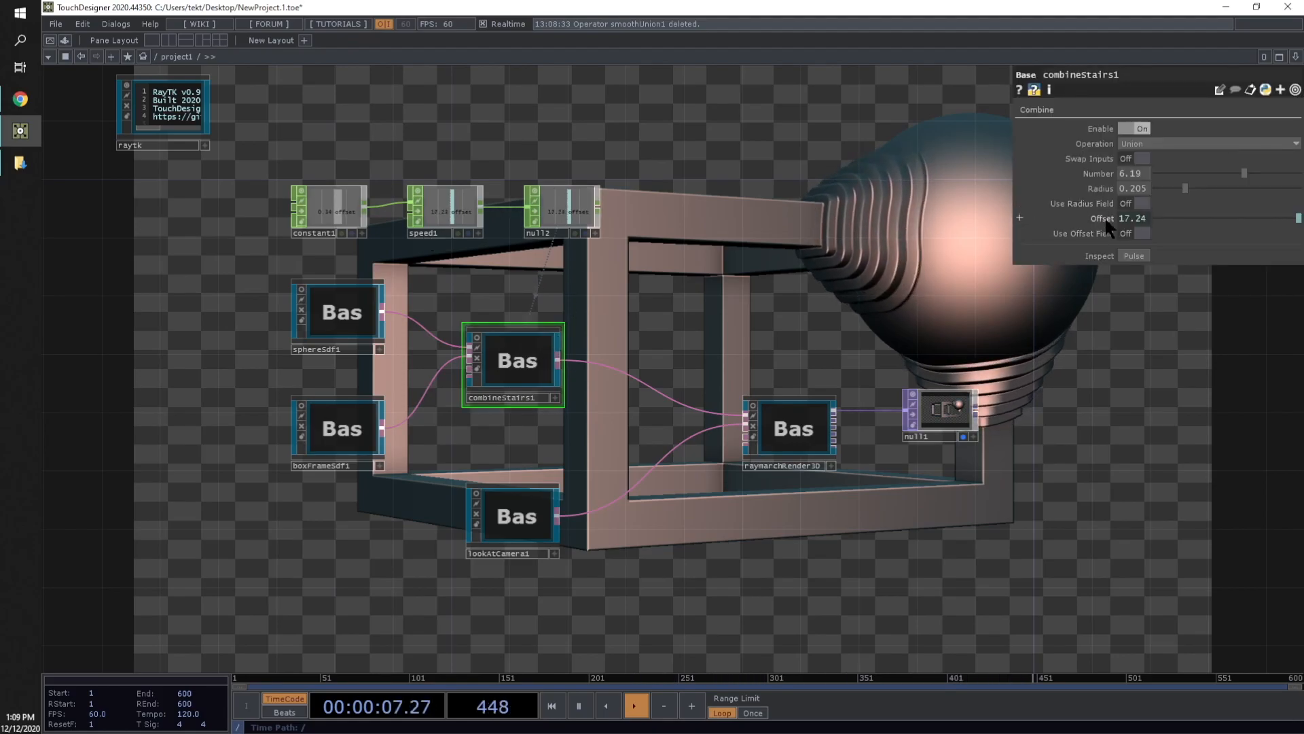
drag(1081, 403, 1058, 400)
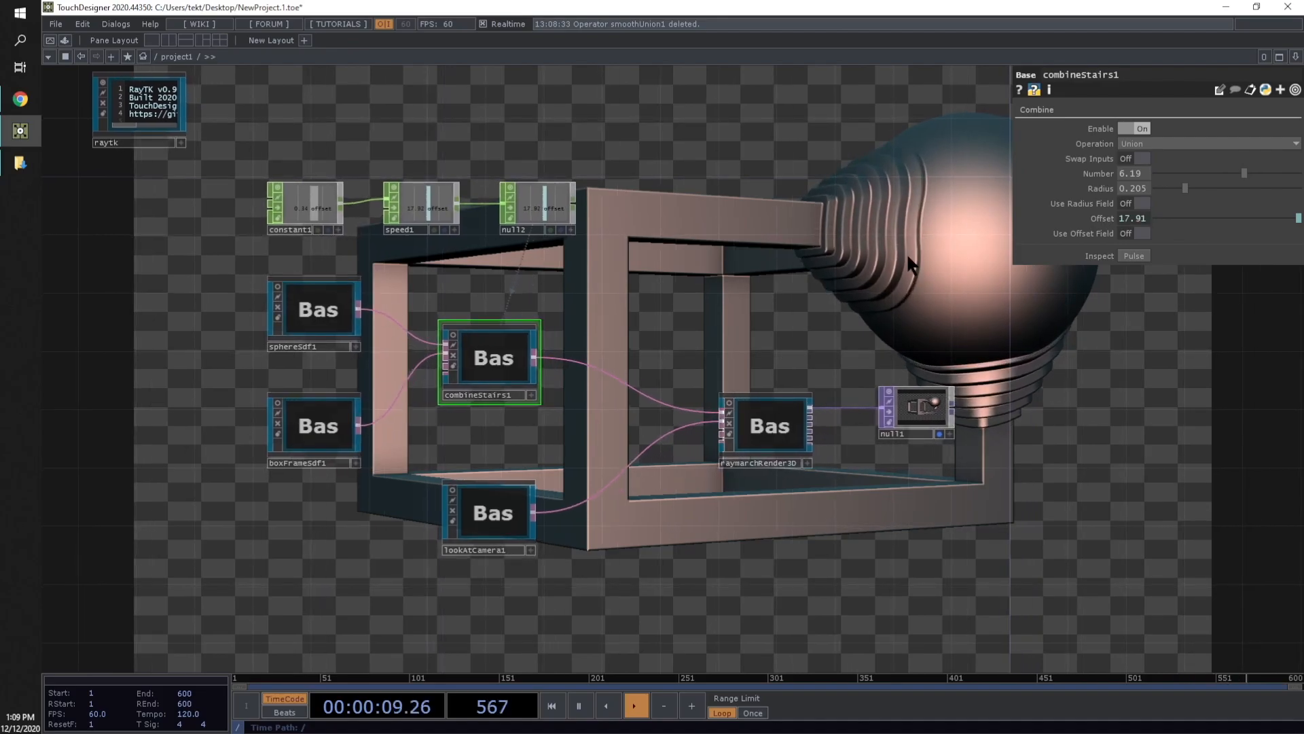